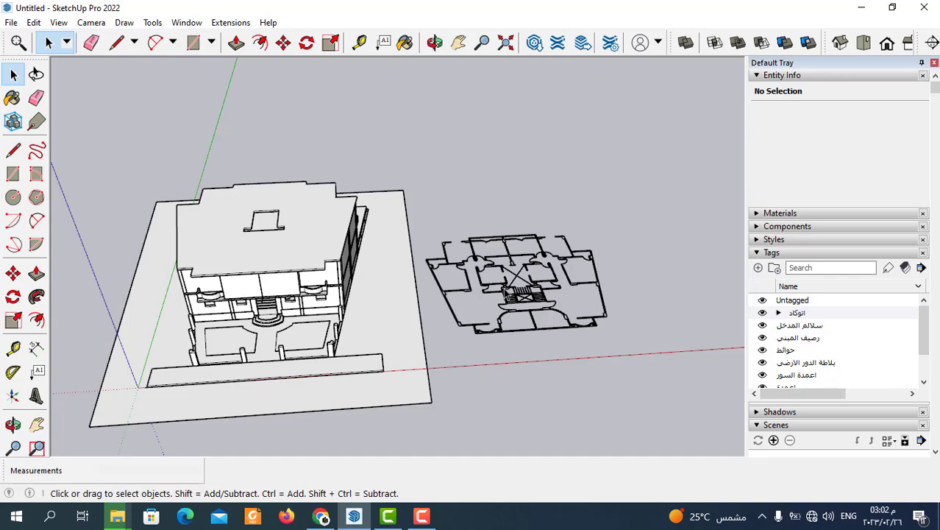
# Step: Orbit to a straight top-down view of the imported CAD floor plan and zoom in on it
pyautogui.moveTo(512, 315); pyautogui.dragTo(483, 367, button='middle')
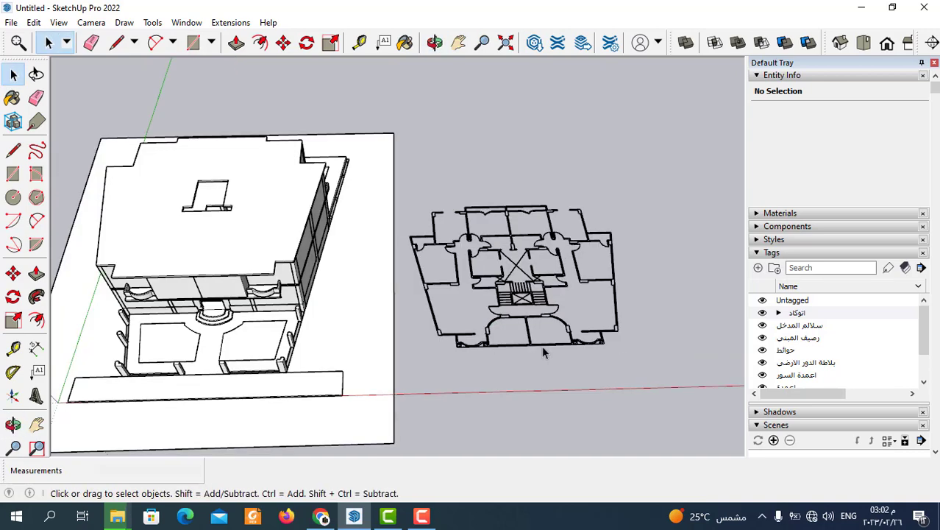
pyautogui.moveTo(542, 348); pyautogui.dragTo(519, 292, button='middle')
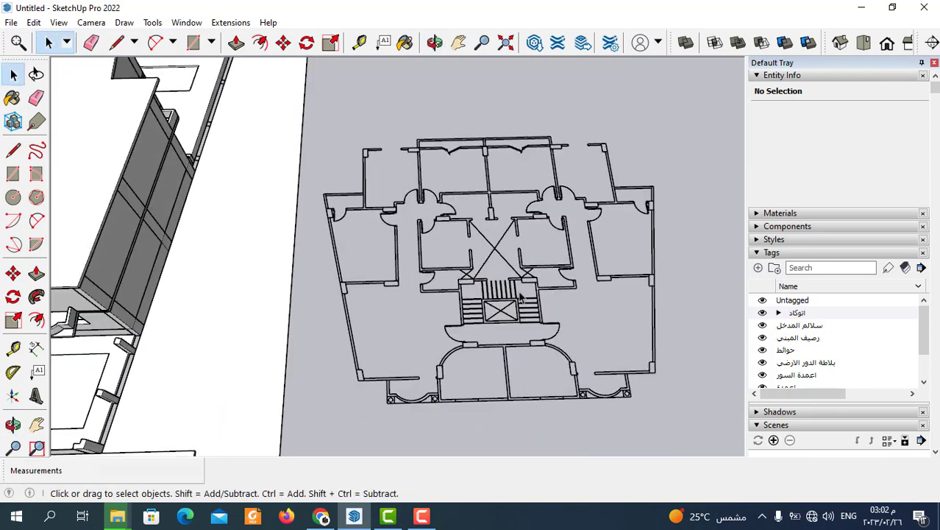
pyautogui.scroll(-2, 519, 294)
pyautogui.scroll(2, 531, 353)
pyautogui.scroll(1, 527, 360)
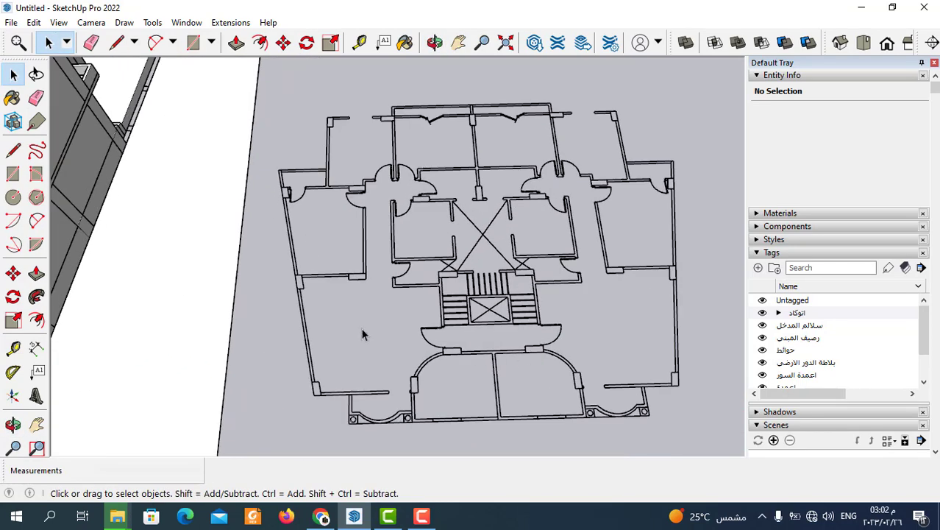
pyautogui.scroll(1, 365, 334)
pyautogui.scroll(1, 483, 340)
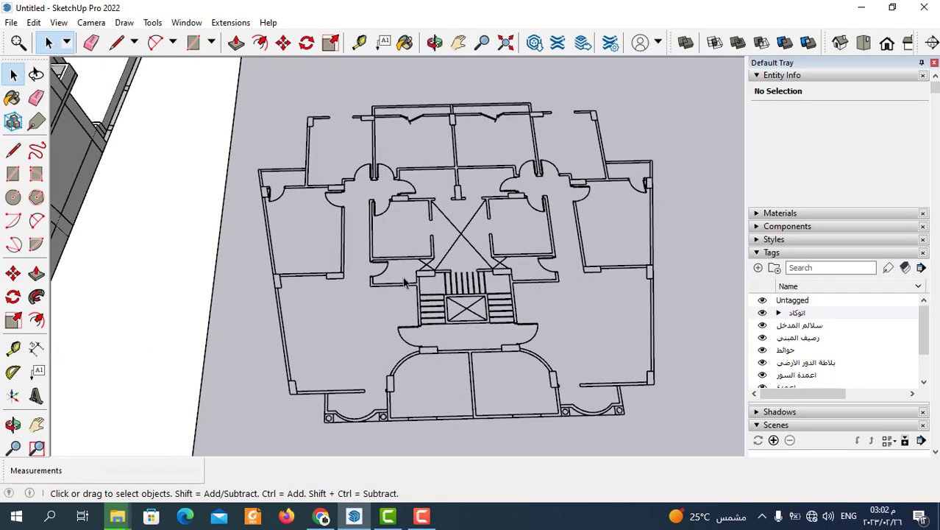
pyautogui.scroll(1, 417, 403)
pyautogui.scroll(-2, 410, 377)
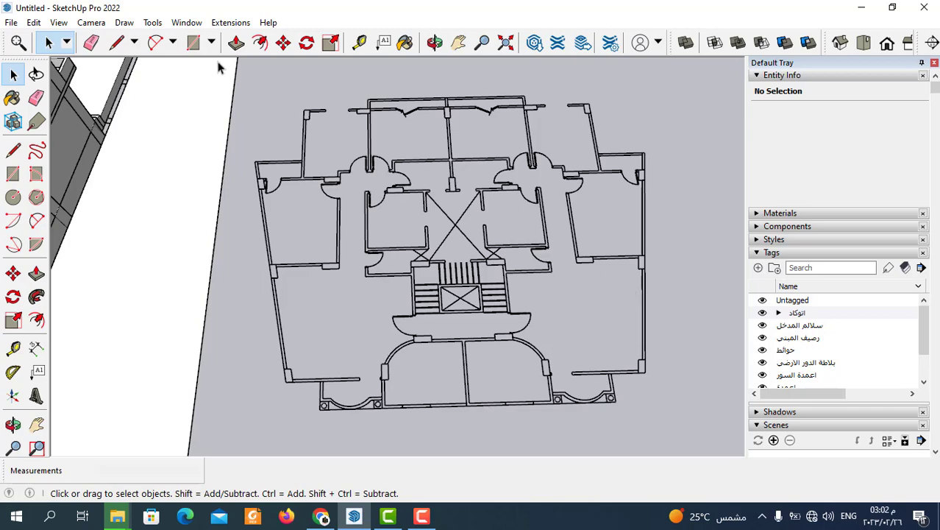
# Step: Trace the first column on the CAD plan as a rectangular face with the Rectangle tool
pyautogui.click(194, 43)
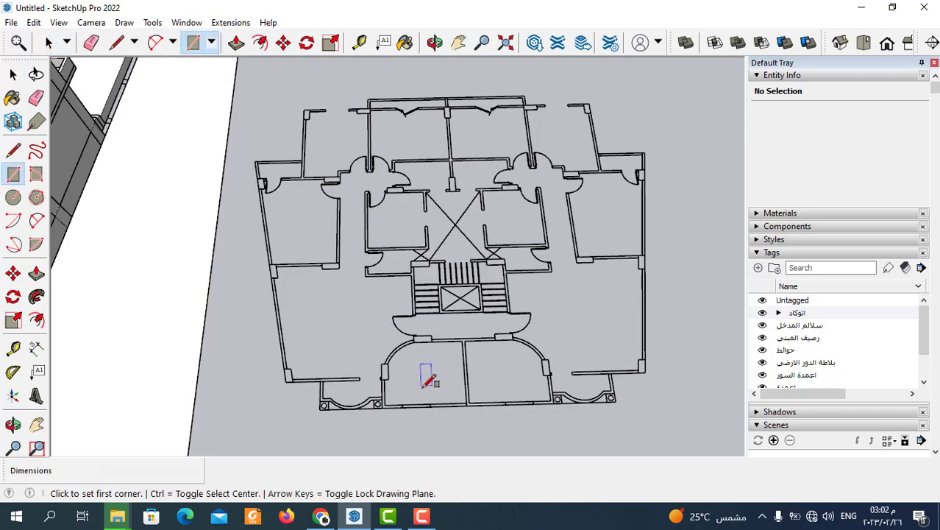
pyautogui.scroll(3, 412, 378)
pyautogui.scroll(3, 386, 375)
pyautogui.scroll(1, 371, 331)
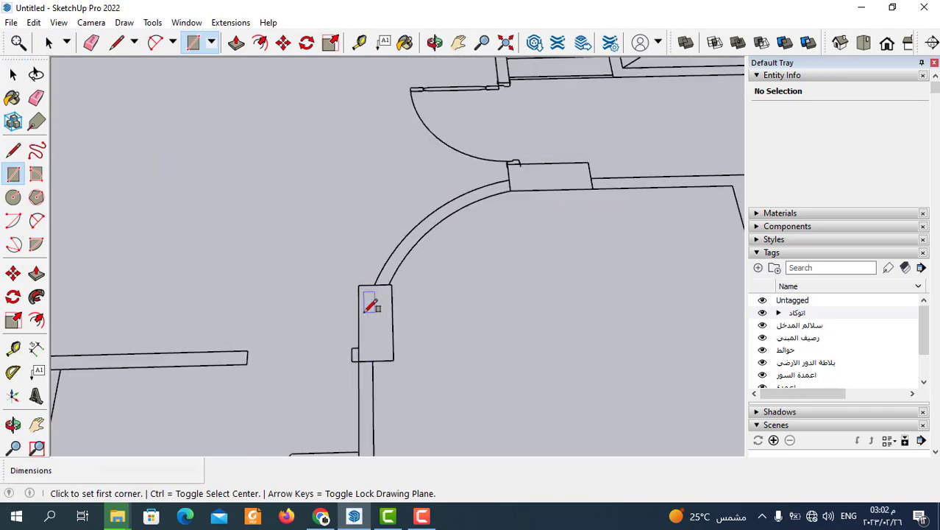
pyautogui.scroll(1, 364, 290)
pyautogui.click(357, 279)
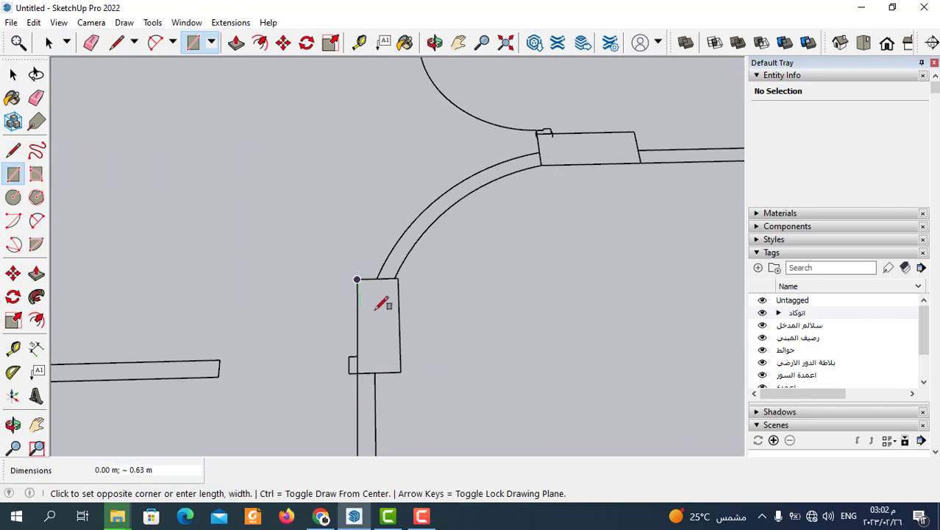
pyautogui.click(401, 372)
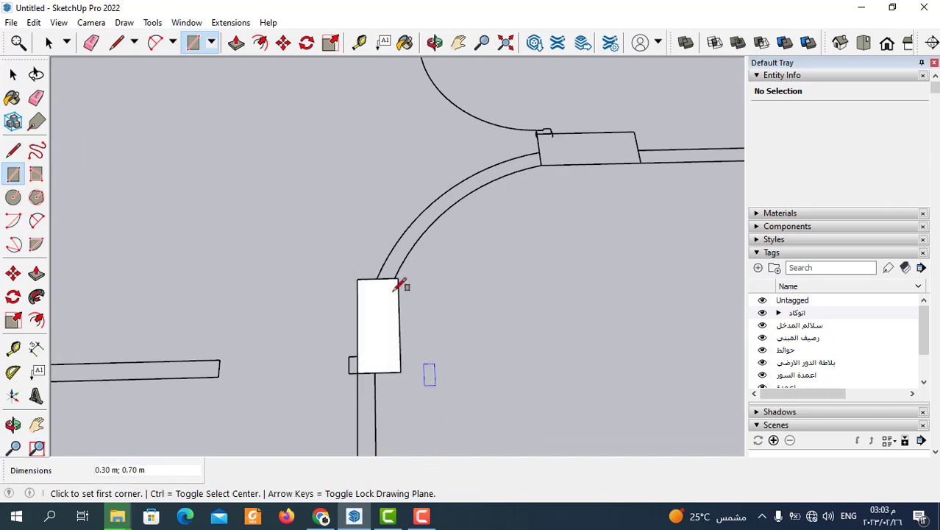
# Step: Trace the column beside the arc as a rectangular face
pyautogui.scroll(-3, 398, 286)
pyautogui.scroll(-2, 409, 347)
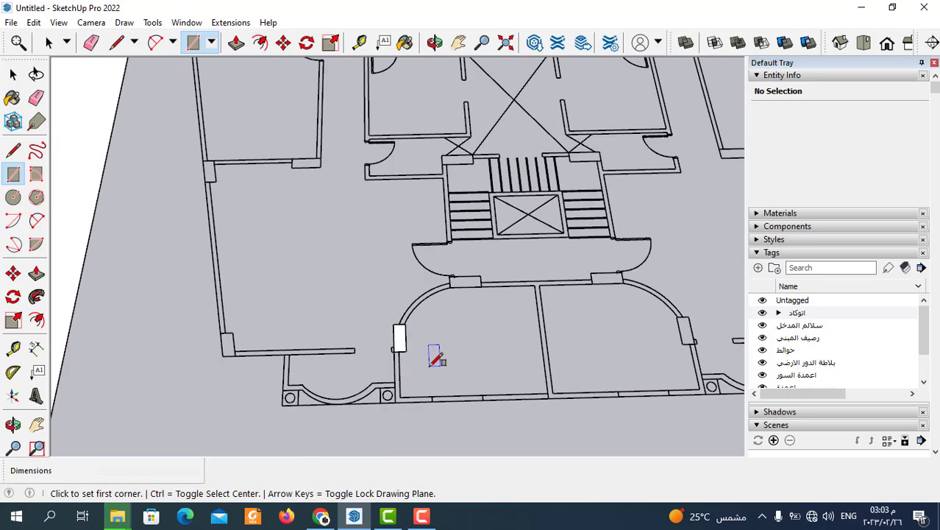
pyautogui.scroll(-1, 395, 374)
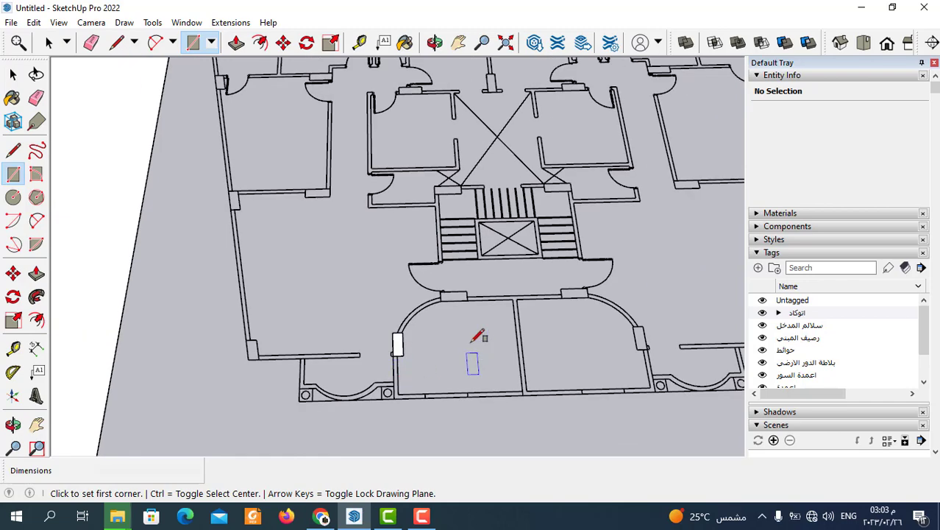
pyautogui.scroll(2, 473, 302)
pyautogui.scroll(2, 423, 319)
pyautogui.scroll(1, 383, 321)
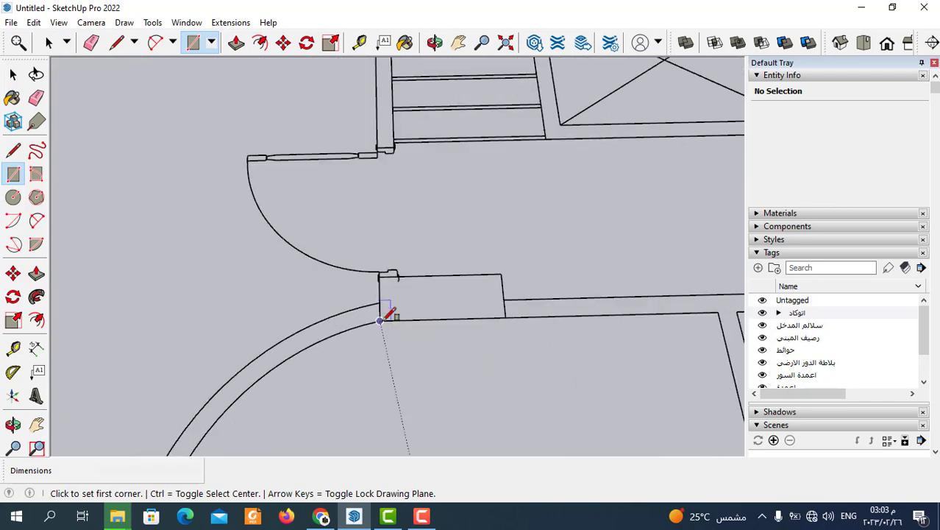
pyautogui.click(380, 321)
pyautogui.click(503, 274)
# Step: Trace the next column and the column by the arc as rectangular faces
pyautogui.scroll(-5, 290, 338)
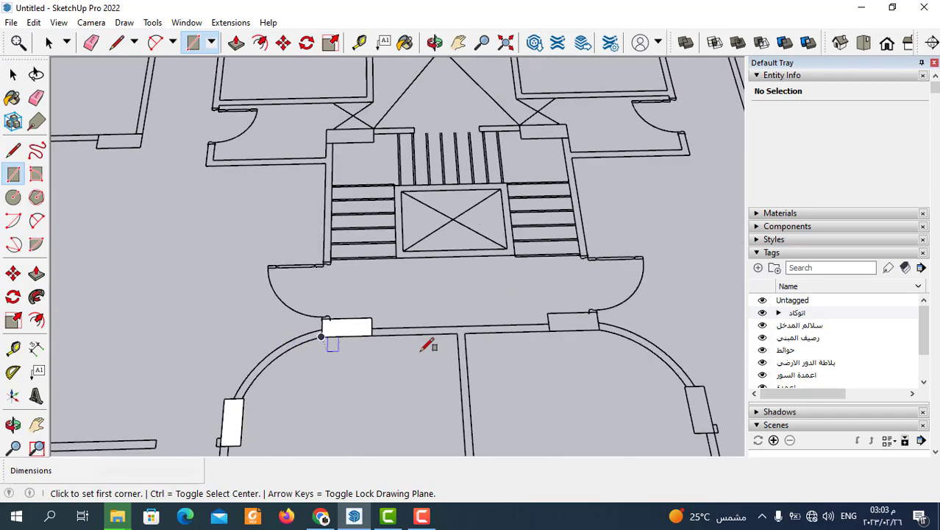
pyautogui.scroll(2, 427, 346)
pyautogui.scroll(2, 510, 335)
pyautogui.click(512, 317)
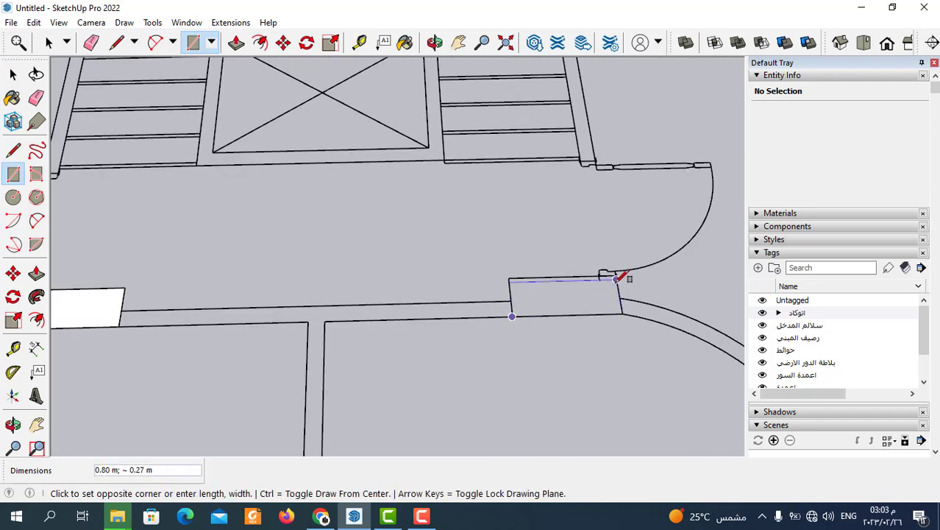
pyautogui.scroll(3, 616, 273)
pyautogui.click(623, 269)
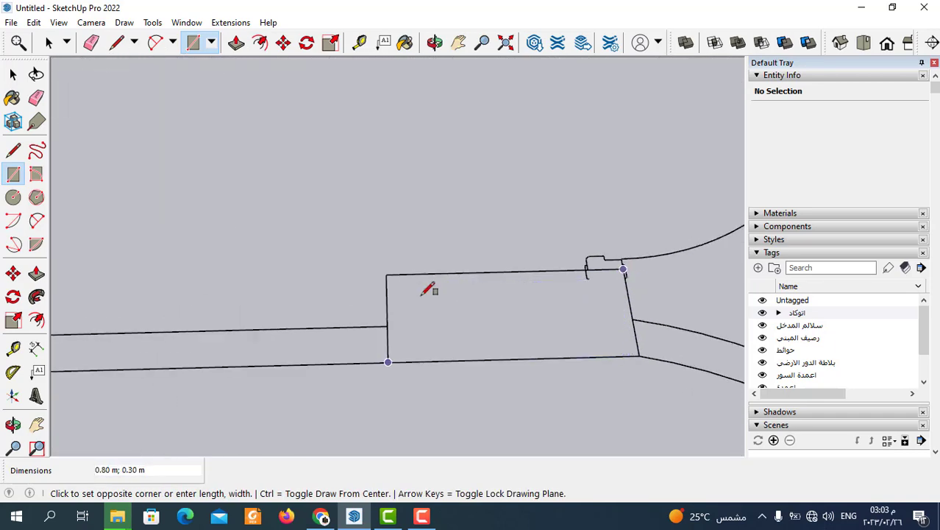
pyautogui.scroll(-5, 471, 324)
pyautogui.scroll(4, 475, 265)
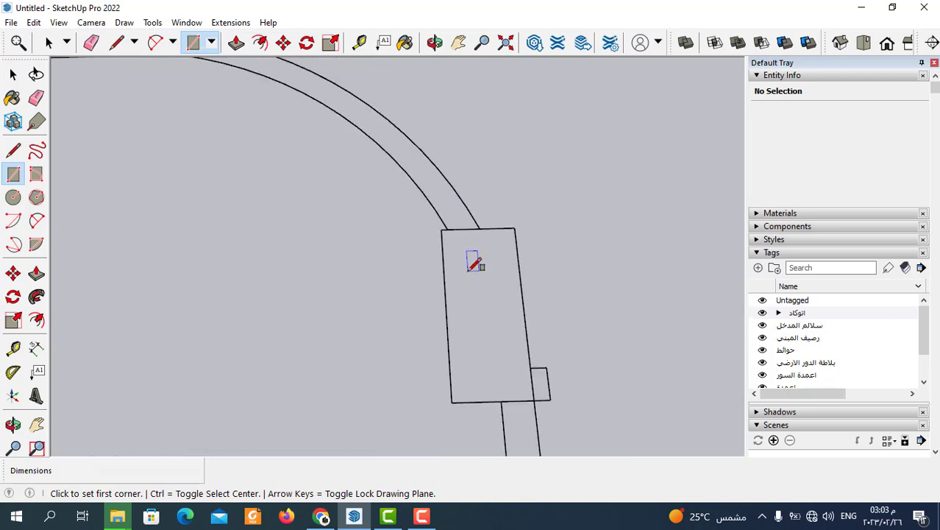
pyautogui.click(451, 403)
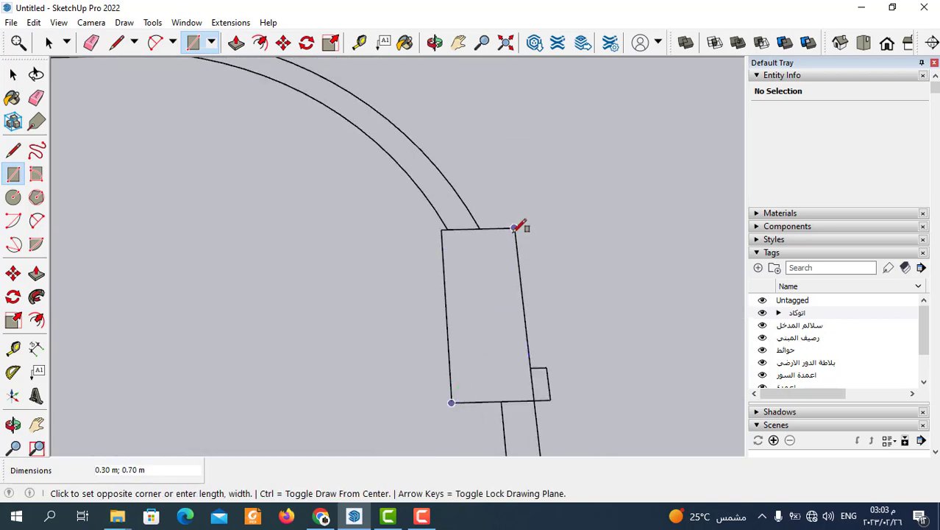
pyautogui.click(515, 228)
# Step: Trace the 0.80 m × 0.30 m wall-corner column as a rectangular face
pyautogui.scroll(-3, 441, 236)
pyautogui.scroll(-2, 368, 254)
pyautogui.scroll(2, 384, 266)
pyautogui.scroll(3, 545, 262)
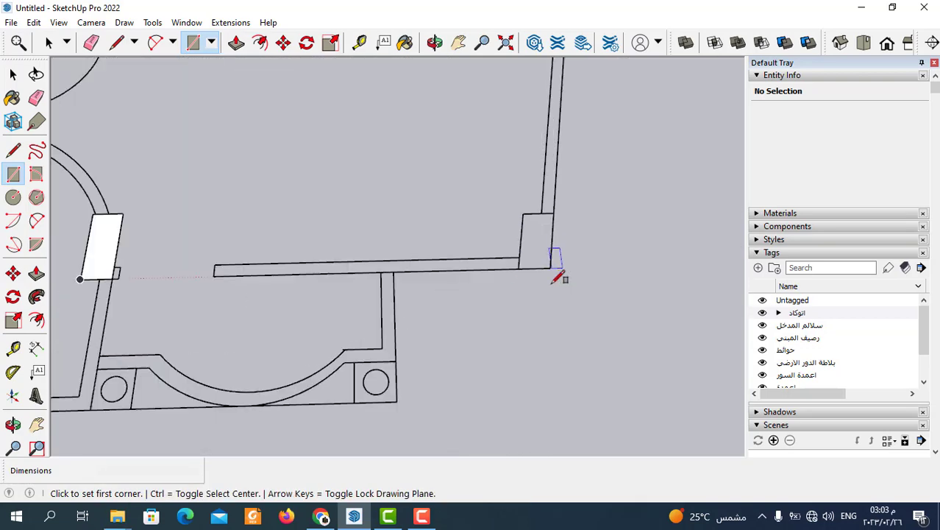
pyautogui.scroll(-4, 545, 368)
pyautogui.scroll(2, 537, 329)
pyautogui.scroll(2, 537, 324)
pyautogui.scroll(-2, 565, 368)
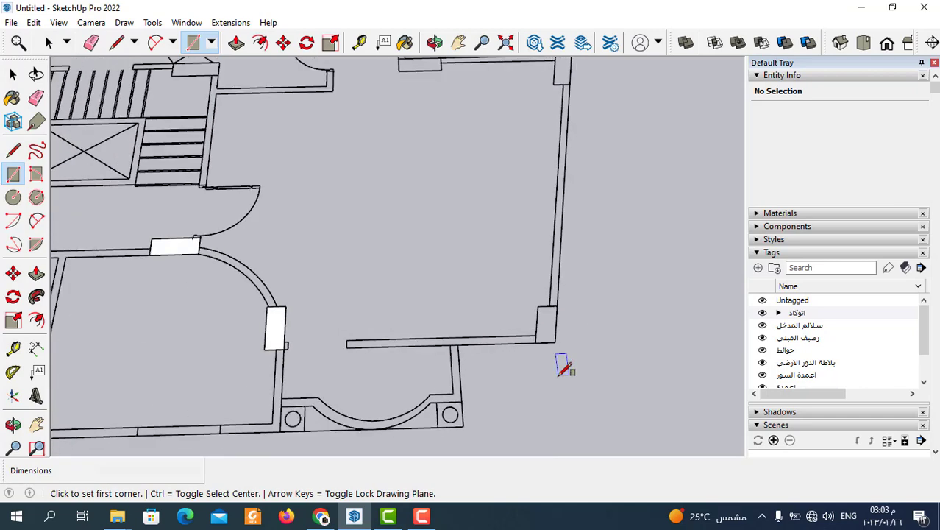
pyautogui.scroll(-3, 544, 364)
pyautogui.scroll(-2, 503, 368)
pyautogui.scroll(3, 256, 269)
pyautogui.scroll(3, 266, 272)
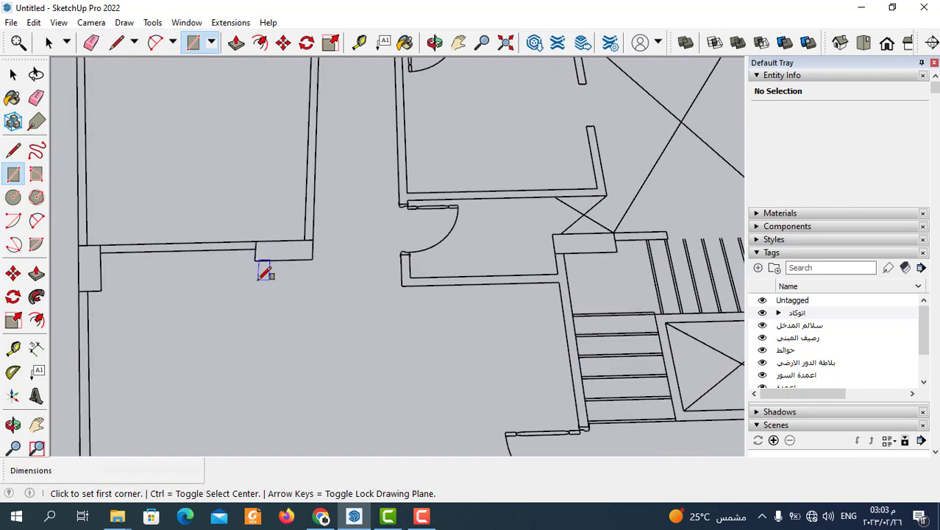
pyautogui.scroll(2, 263, 271)
pyautogui.click(254, 250)
pyautogui.click(340, 221)
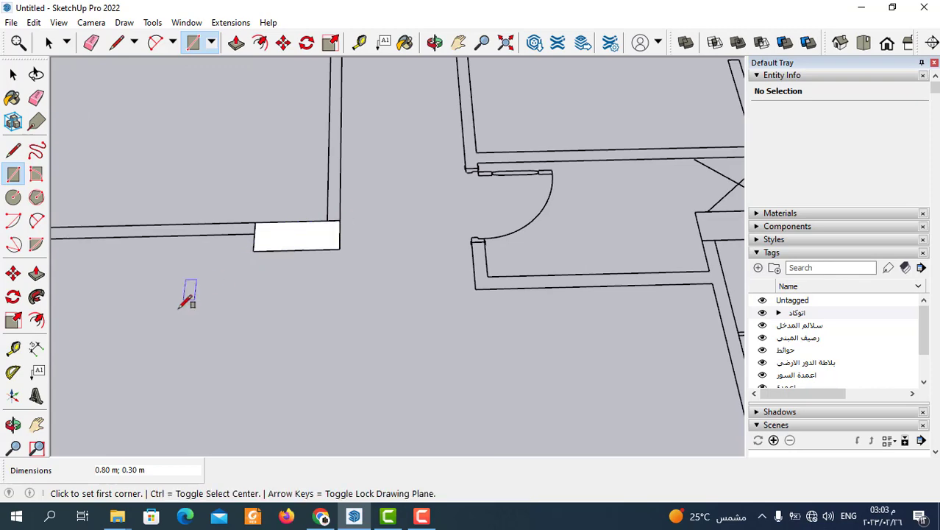
# Step: Trace the stair-landing column and the right landing column as rectangular faces
pyautogui.scroll(-3, 187, 302)
pyautogui.scroll(3, 460, 279)
pyautogui.click(444, 242)
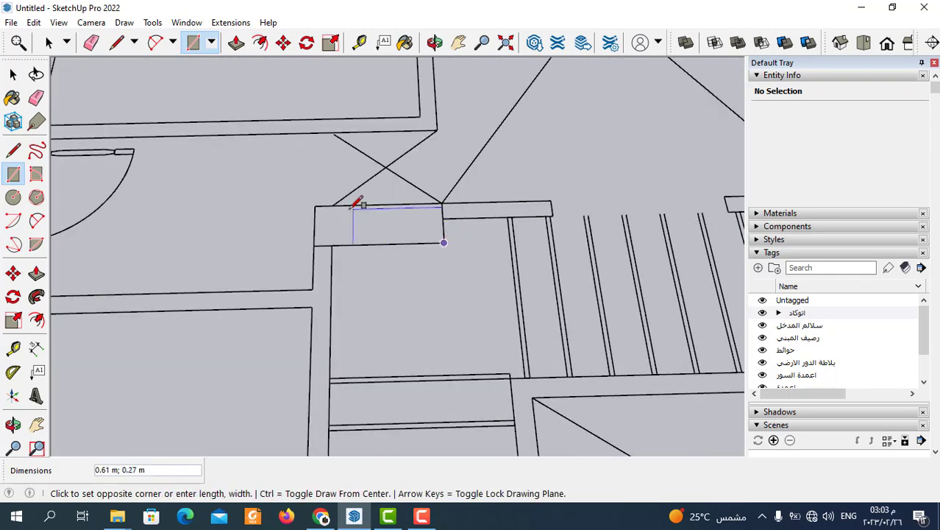
pyautogui.click(315, 206)
pyautogui.scroll(-2, 283, 296)
pyautogui.scroll(2, 501, 269)
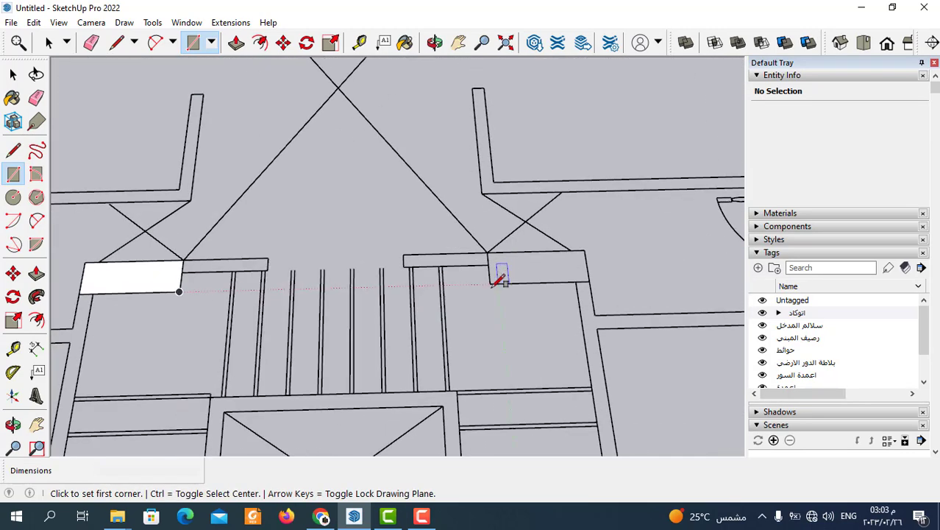
pyautogui.scroll(1, 500, 269)
pyautogui.click(489, 282)
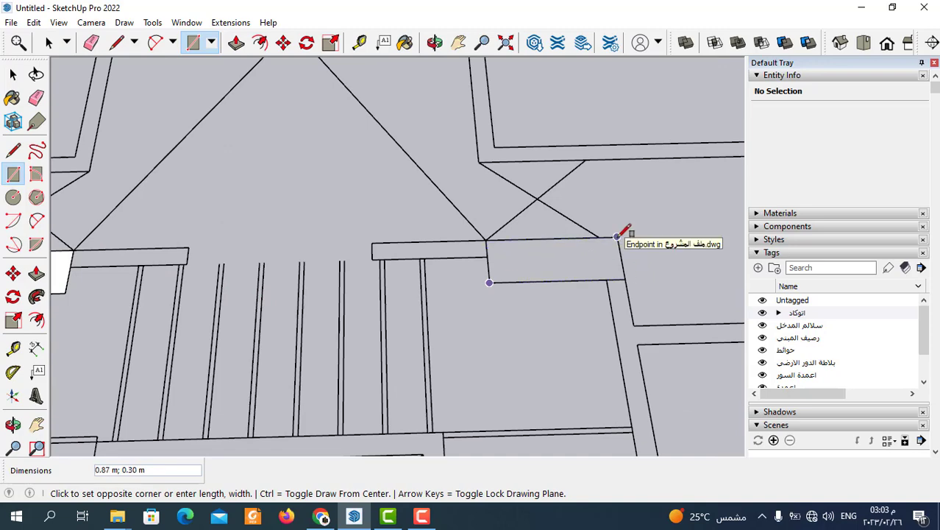
pyautogui.click(617, 236)
pyautogui.scroll(-3, 426, 269)
pyautogui.scroll(-2, 414, 291)
# Step: Draw rectangle faces over the room wall corner column and the next column, redrawing the misdrawn one
pyautogui.scroll(-2, 442, 306)
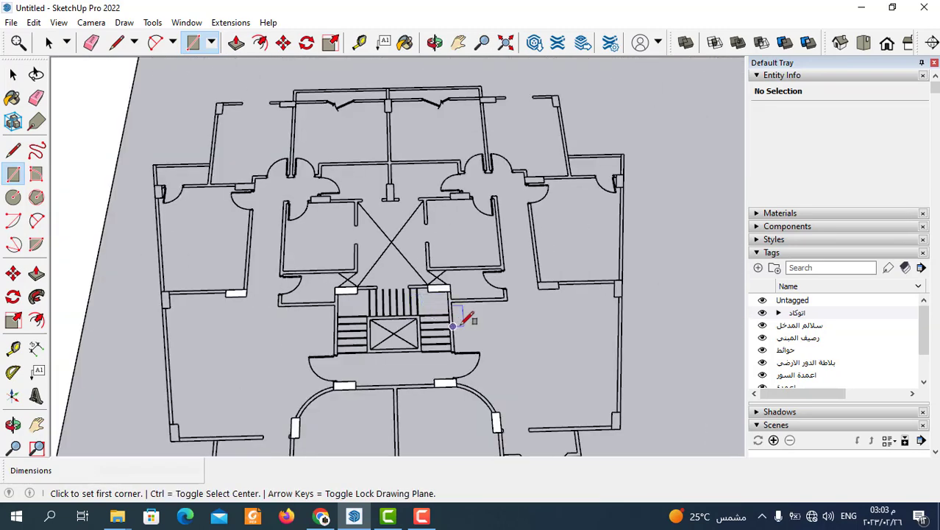
pyautogui.scroll(2, 556, 278)
pyautogui.scroll(3, 493, 298)
pyautogui.click(419, 290)
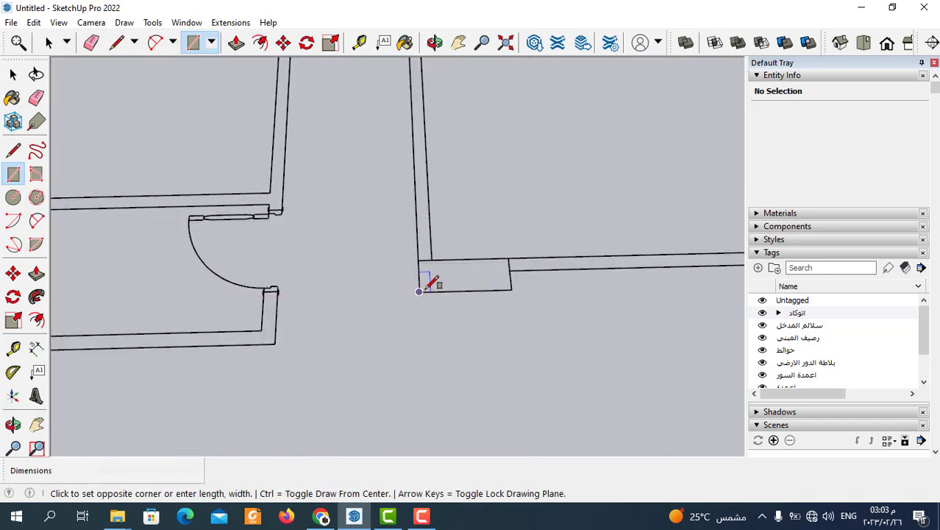
pyautogui.click(510, 259)
pyautogui.scroll(-2, 515, 338)
pyautogui.scroll(-2, 518, 343)
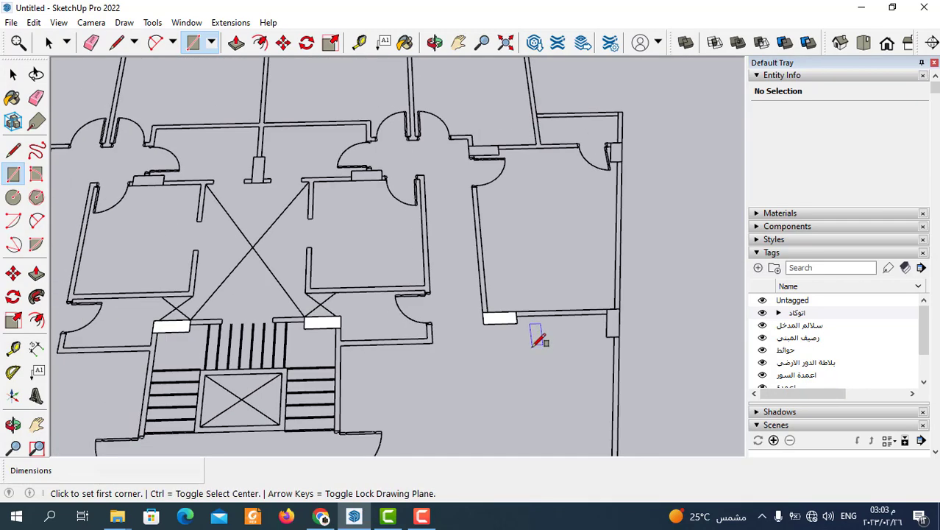
pyautogui.scroll(-2, 515, 317)
pyautogui.scroll(3, 438, 258)
pyautogui.scroll(2, 420, 266)
pyautogui.scroll(3, 419, 266)
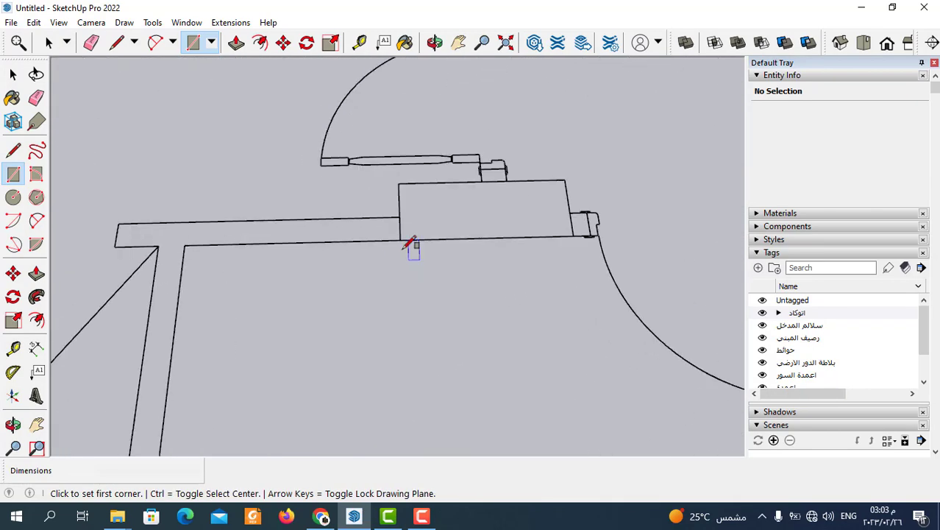
pyautogui.click(400, 239)
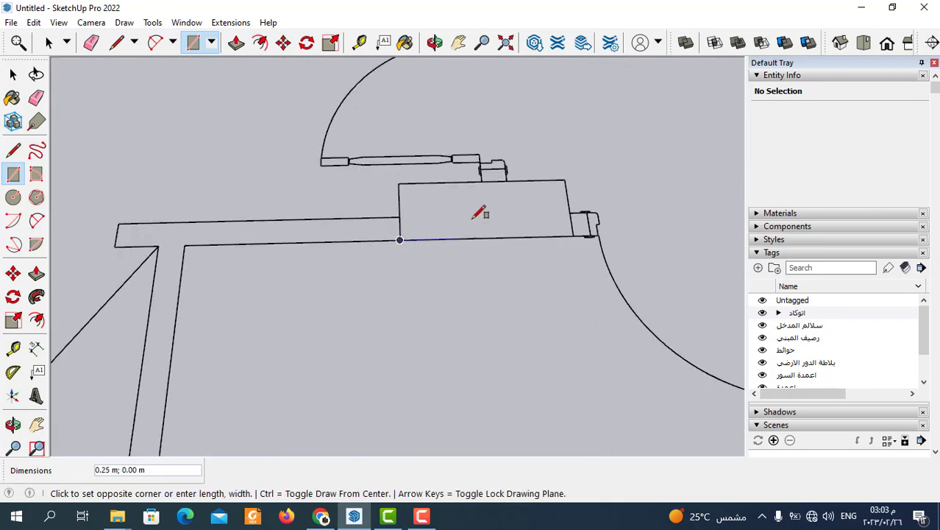
pyautogui.click(567, 181)
pyautogui.hotkey('ctrl', 'z')
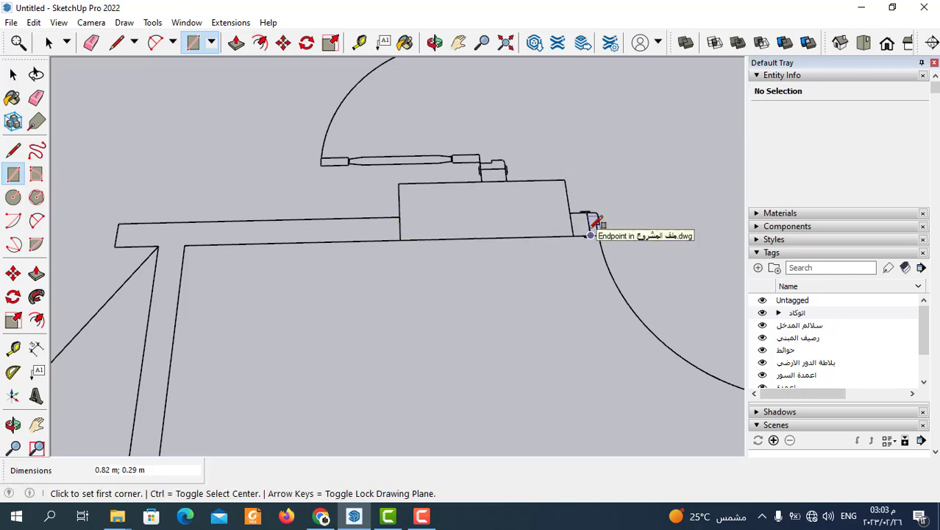
pyautogui.click(400, 239)
pyautogui.click(565, 180)
# Step: Trace filled rectangles over the central column, the wall-end column and the column in the wall
pyautogui.scroll(-3, 565, 220)
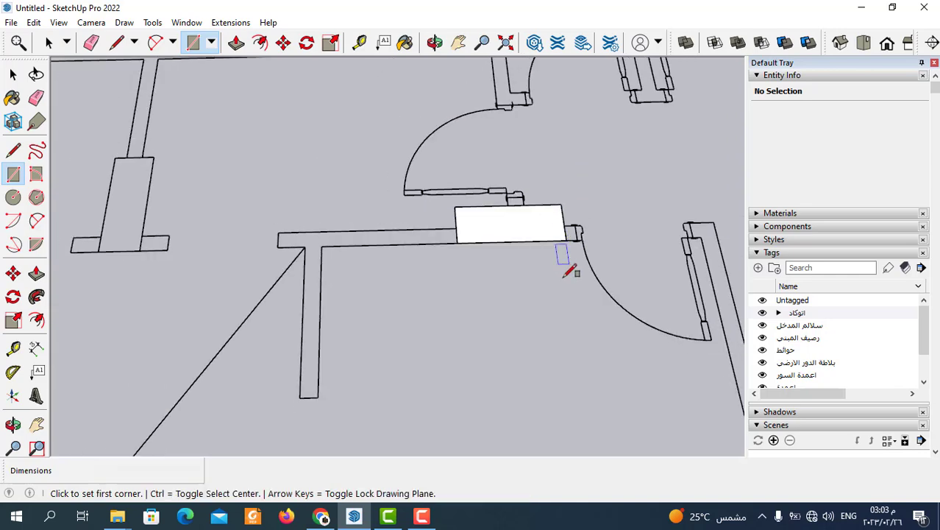
pyautogui.scroll(-2, 563, 273)
pyautogui.scroll(3, 370, 256)
pyautogui.scroll(3, 368, 198)
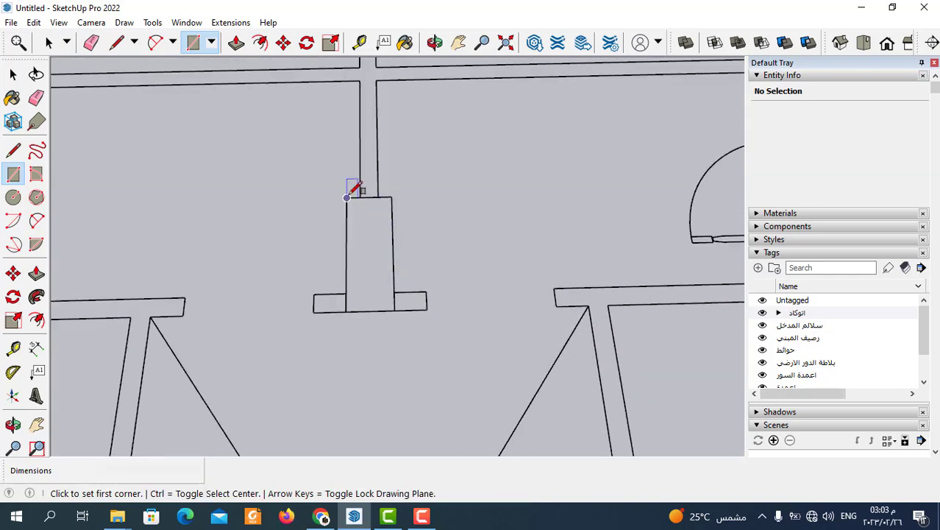
pyautogui.click(347, 197)
pyautogui.click(392, 310)
pyautogui.scroll(-3, 524, 271)
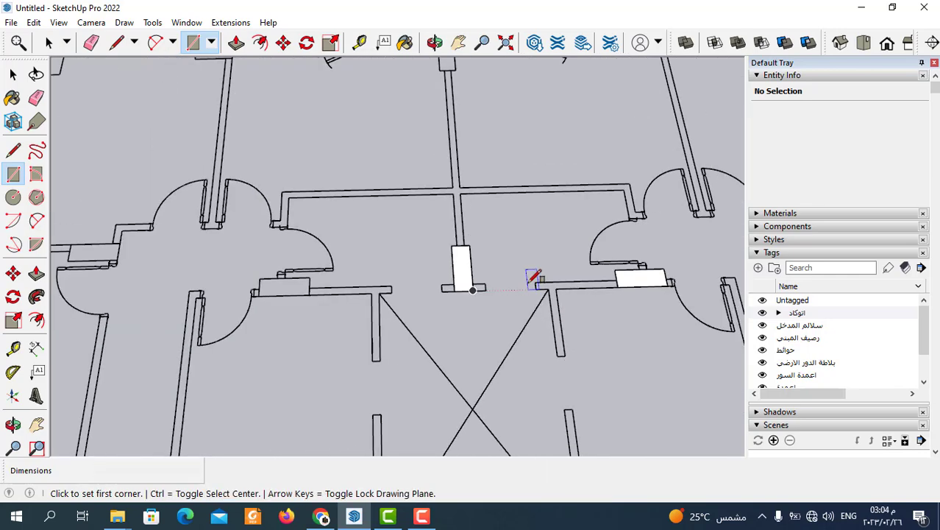
pyautogui.scroll(3, 357, 284)
pyautogui.scroll(2, 420, 268)
pyautogui.click(408, 276)
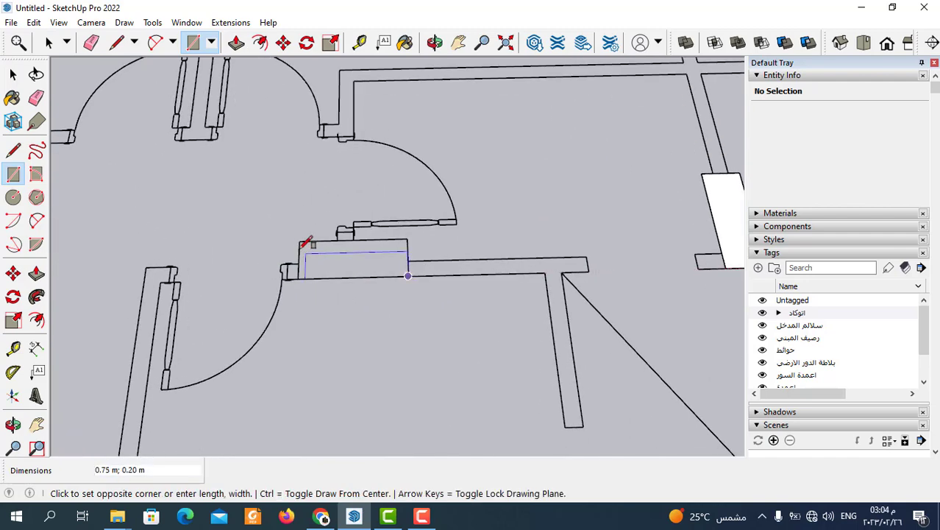
pyautogui.click(298, 240)
pyautogui.scroll(-3, 500, 292)
pyautogui.scroll(-2, 414, 305)
pyautogui.scroll(3, 318, 269)
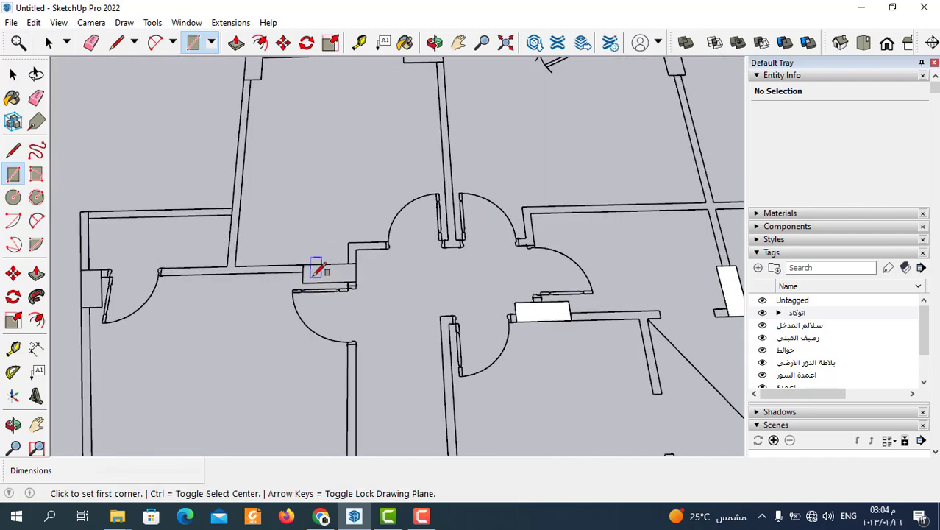
pyautogui.scroll(2, 296, 287)
pyautogui.click(297, 287)
pyautogui.click(386, 256)
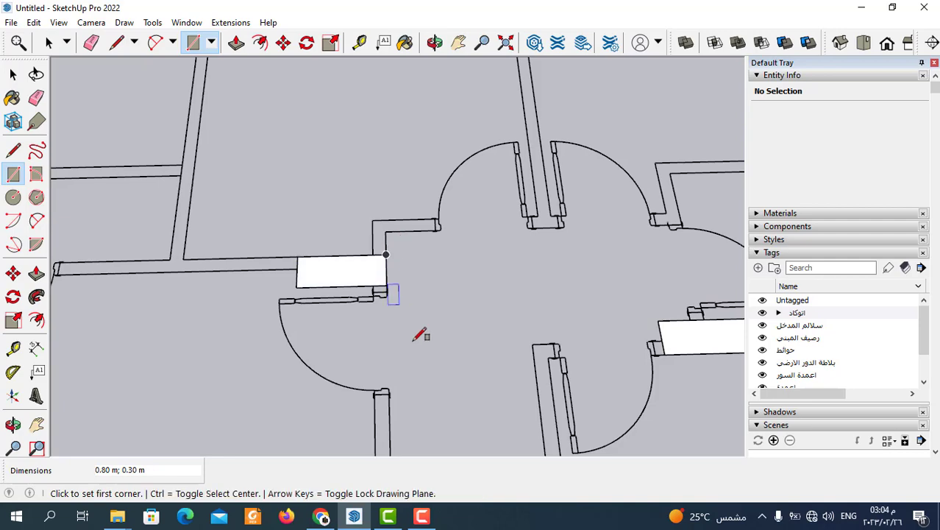
# Step: Cover the top-left corner, wall junction, T-junction and right wall junction columns with rectangle faces
pyautogui.scroll(-3, 422, 359)
pyautogui.scroll(3, 322, 130)
pyautogui.scroll(2, 317, 155)
pyautogui.click(308, 167)
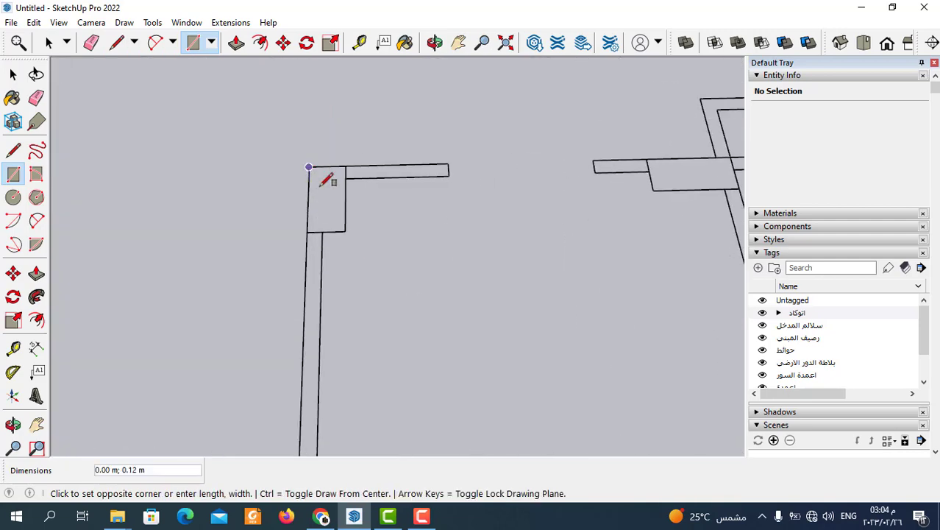
pyautogui.click(346, 218)
pyautogui.scroll(-3, 294, 248)
pyautogui.scroll(3, 441, 206)
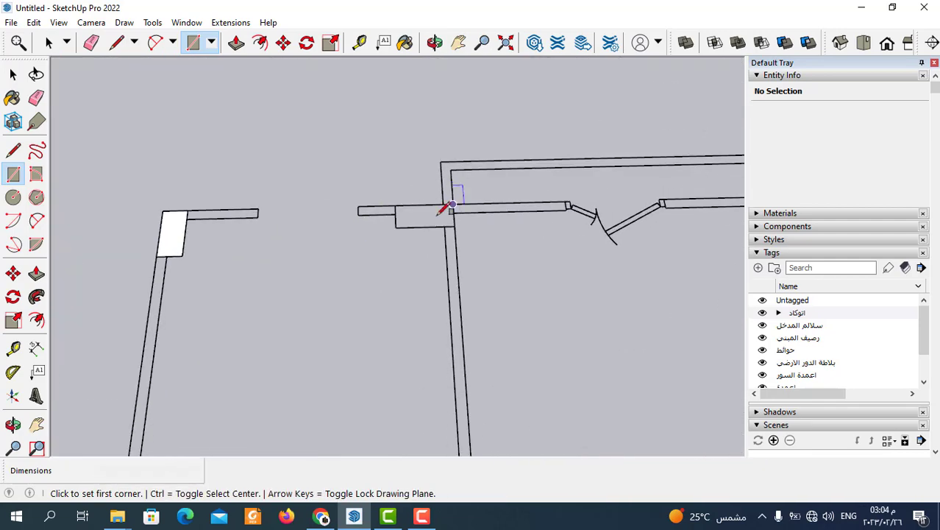
pyautogui.scroll(2, 356, 236)
pyautogui.click(345, 241)
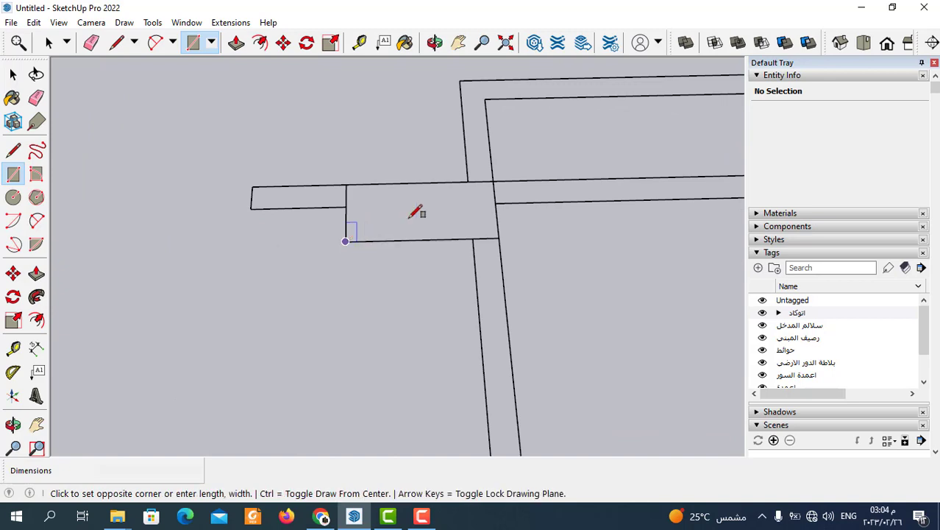
pyautogui.click(494, 181)
pyautogui.scroll(-3, 287, 222)
pyautogui.scroll(-3, 287, 230)
pyautogui.scroll(3, 648, 232)
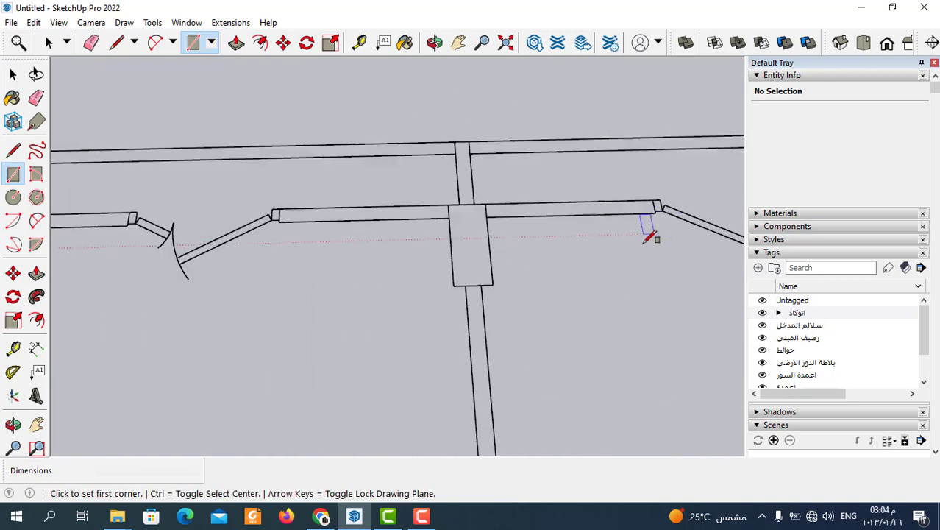
pyautogui.scroll(2, 651, 234)
pyautogui.click(431, 302)
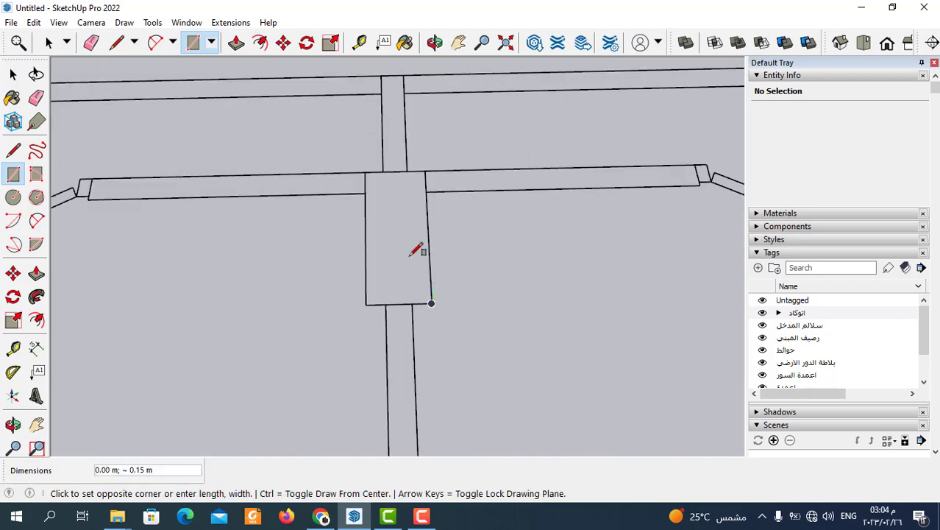
pyautogui.click(366, 173)
pyautogui.scroll(-3, 273, 245)
pyautogui.scroll(-2, 317, 248)
pyautogui.scroll(3, 529, 241)
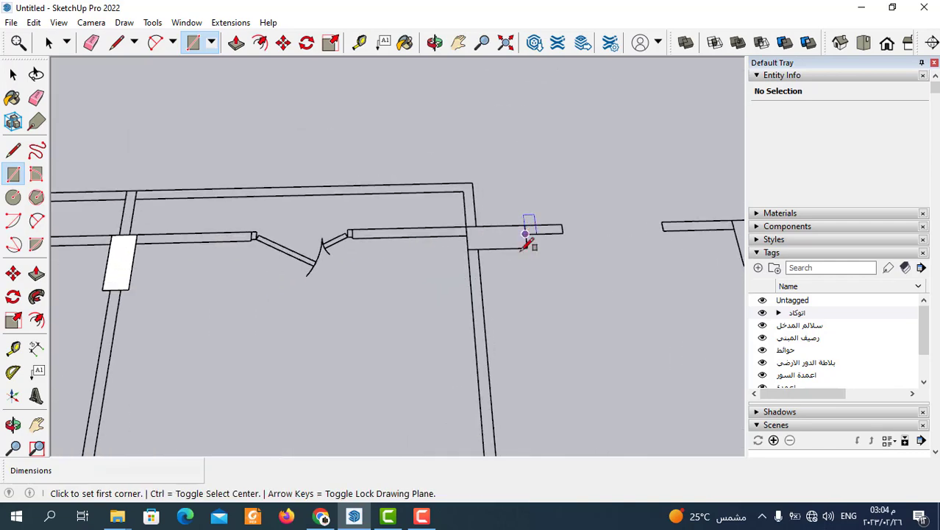
pyautogui.scroll(2, 540, 237)
pyautogui.click(531, 243)
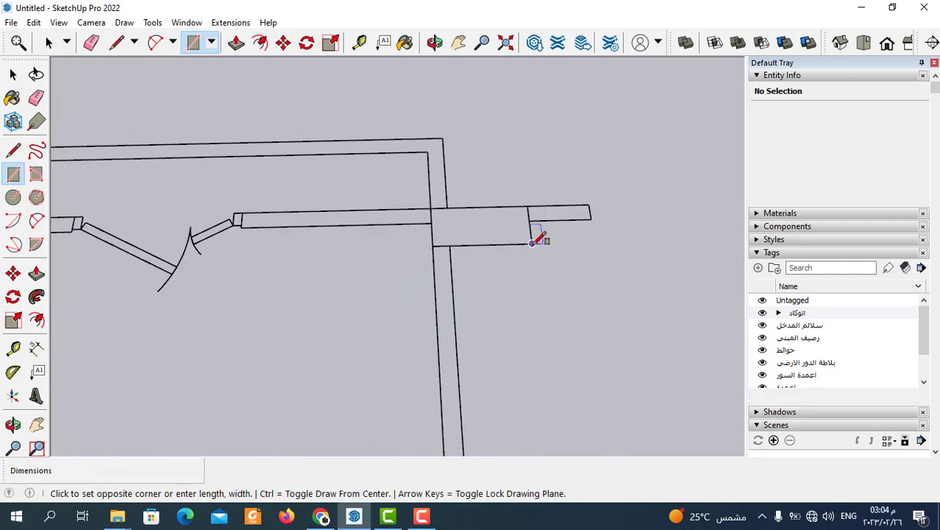
pyautogui.click(430, 208)
# Step: Fill the right wall corner column and the lower wall endpoint column, then survey the plan
pyautogui.scroll(-3, 325, 263)
pyautogui.scroll(-2, 445, 279)
pyautogui.scroll(4, 479, 283)
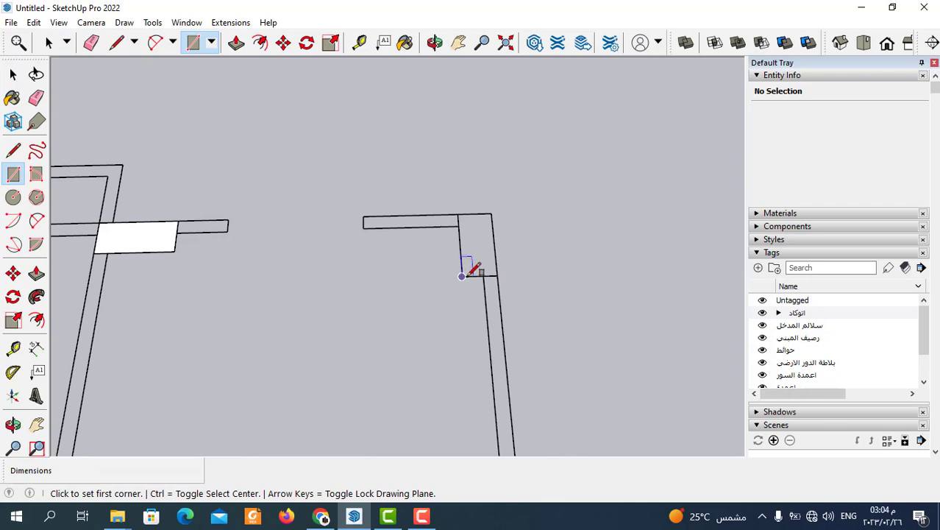
pyautogui.click(461, 275)
pyautogui.click(496, 212)
pyautogui.scroll(-2, 508, 191)
pyautogui.scroll(-2, 502, 225)
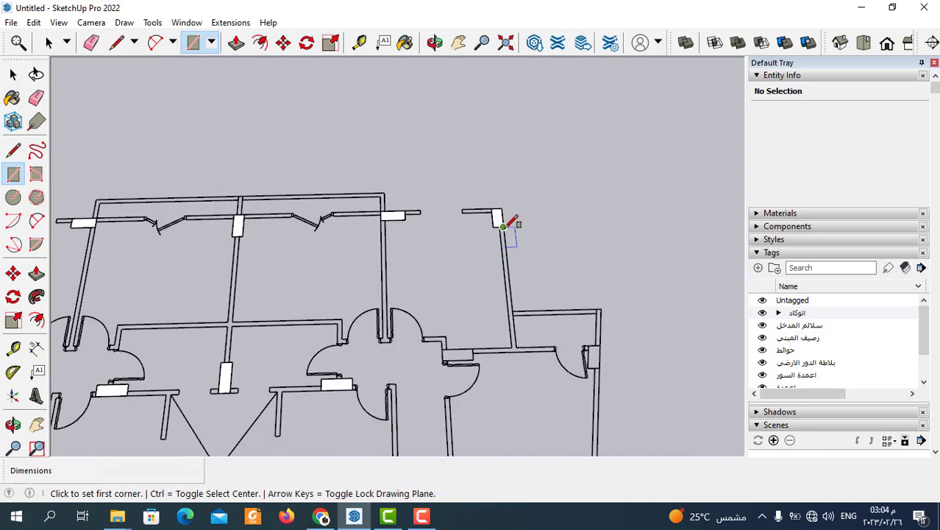
pyautogui.scroll(-1, 502, 226)
pyautogui.scroll(3, 485, 311)
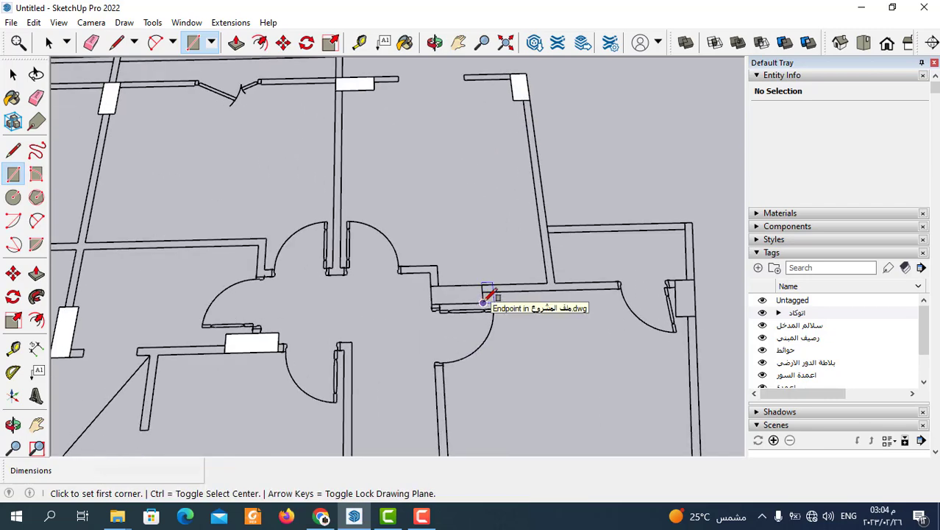
pyautogui.click(488, 303)
pyautogui.scroll(2, 445, 279)
pyautogui.scroll(2, 434, 275)
pyautogui.click(419, 275)
pyautogui.scroll(-3, 487, 195)
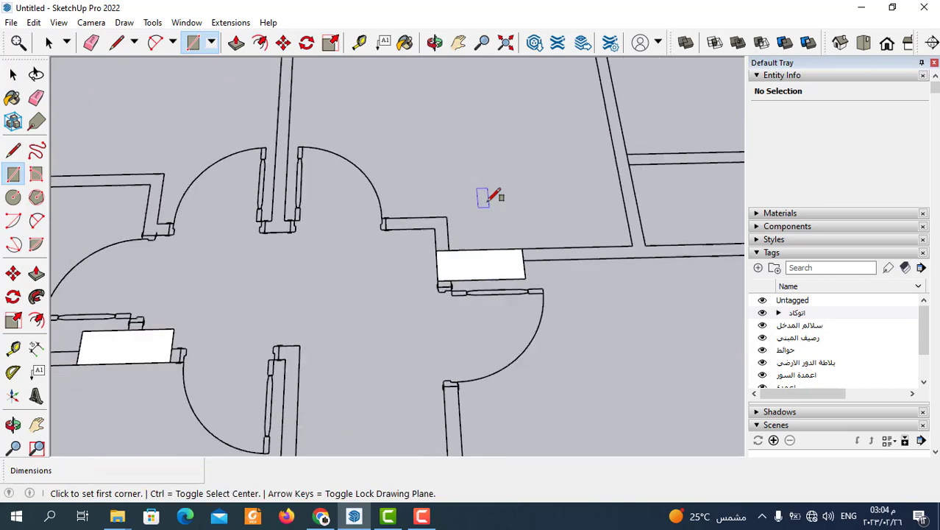
pyautogui.scroll(-2, 519, 204)
pyautogui.scroll(-2, 535, 238)
pyautogui.scroll(-1, 508, 243)
pyautogui.scroll(-2, 412, 254)
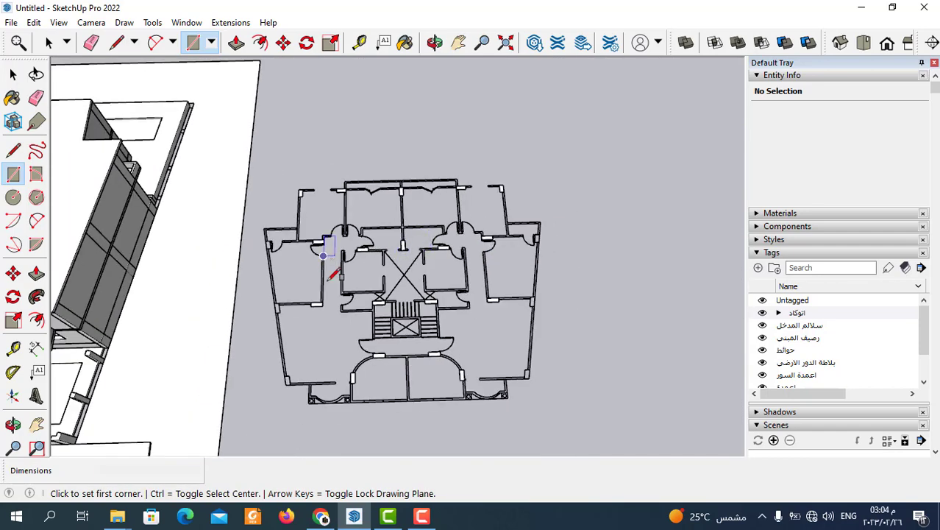
pyautogui.scroll(1, 346, 327)
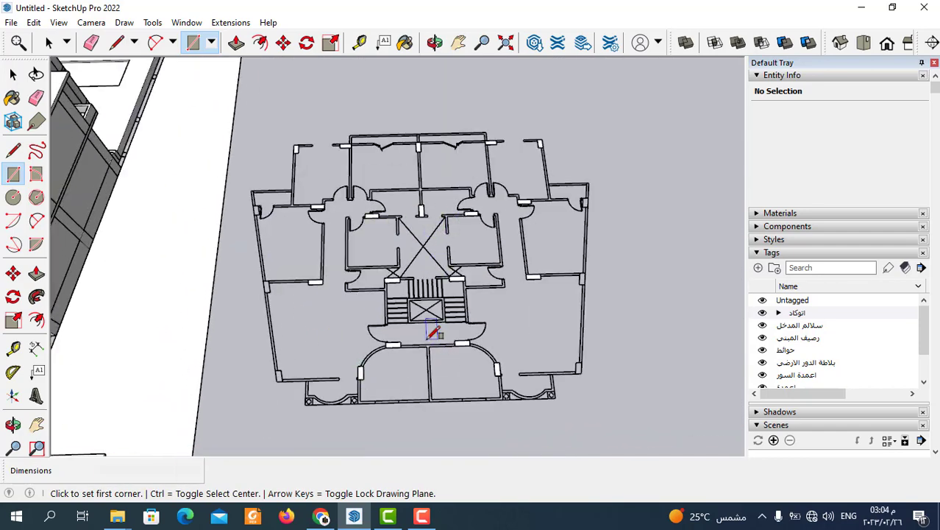
pyautogui.scroll(2, 428, 338)
pyautogui.scroll(-1, 412, 368)
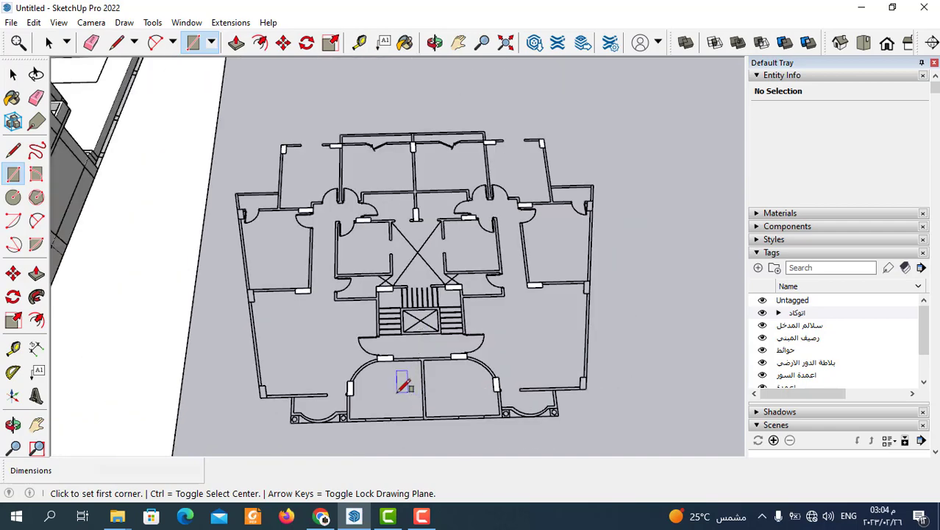
pyautogui.scroll(1, 353, 395)
pyautogui.scroll(1, 210, 390)
pyautogui.scroll(1, 248, 387)
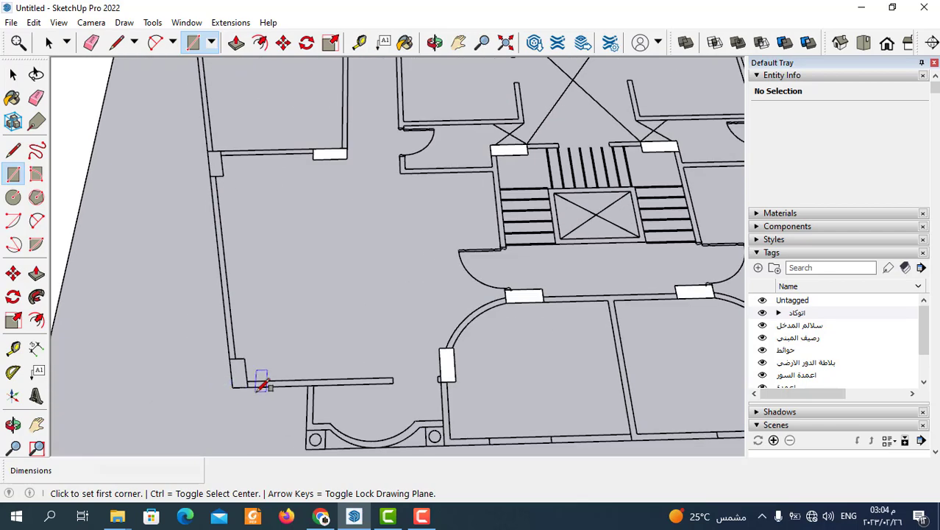
pyautogui.scroll(1, 272, 397)
pyautogui.scroll(1, 212, 358)
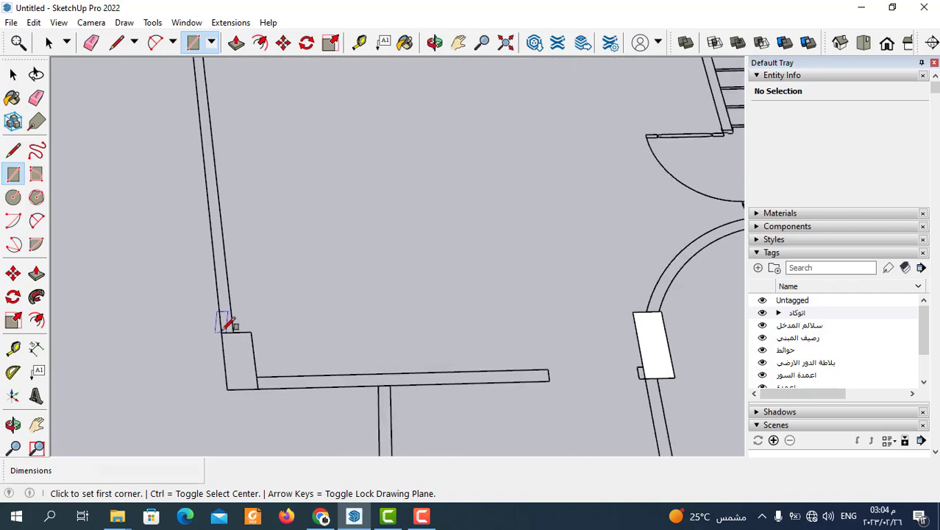
pyautogui.scroll(-1, 251, 371)
pyautogui.scroll(-1, 283, 379)
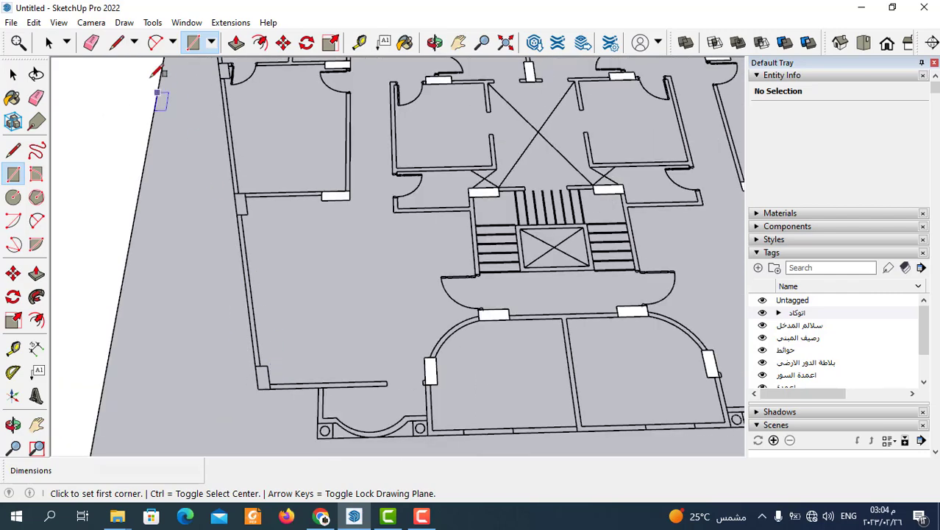
# Step: Outline the slanted corner column with the Line tool and close it into a face
pyautogui.click(118, 42)
pyautogui.scroll(2, 262, 375)
pyautogui.scroll(2, 273, 395)
pyautogui.scroll(1, 265, 390)
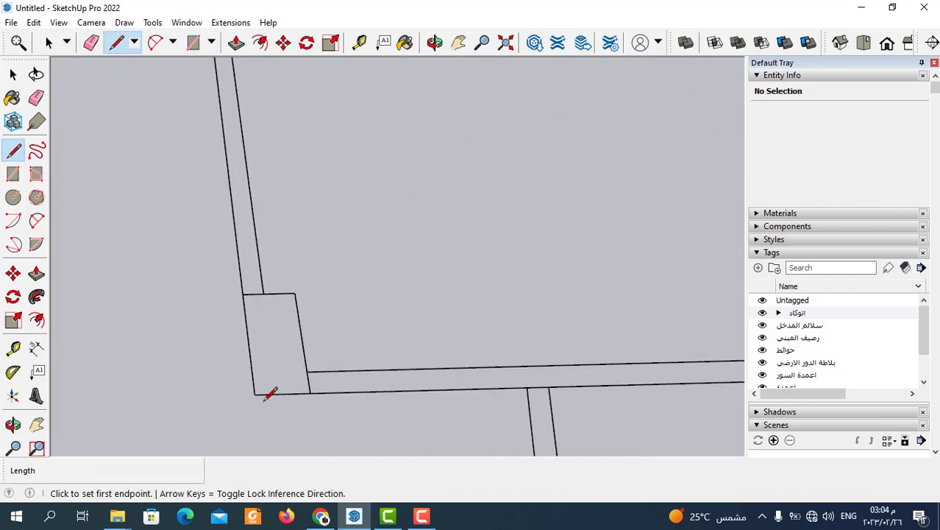
pyautogui.click(255, 394)
pyautogui.click(310, 393)
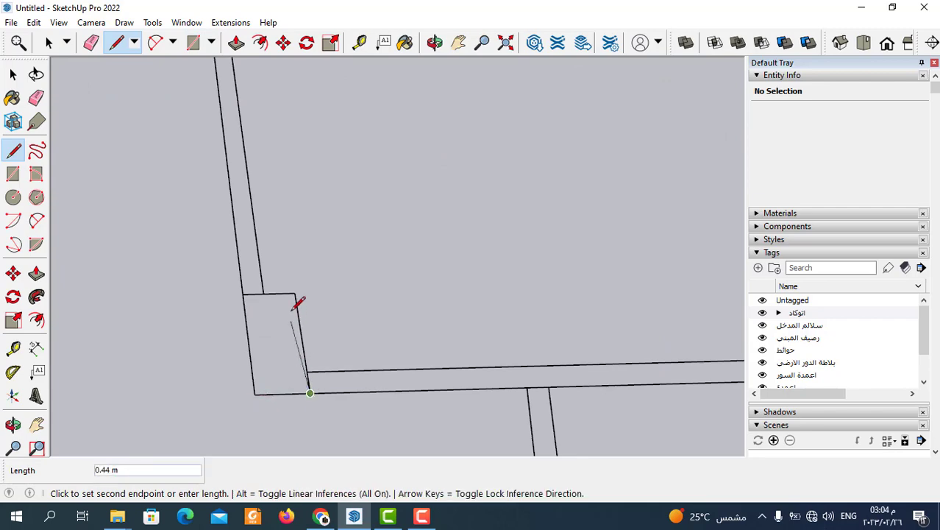
pyautogui.click(243, 294)
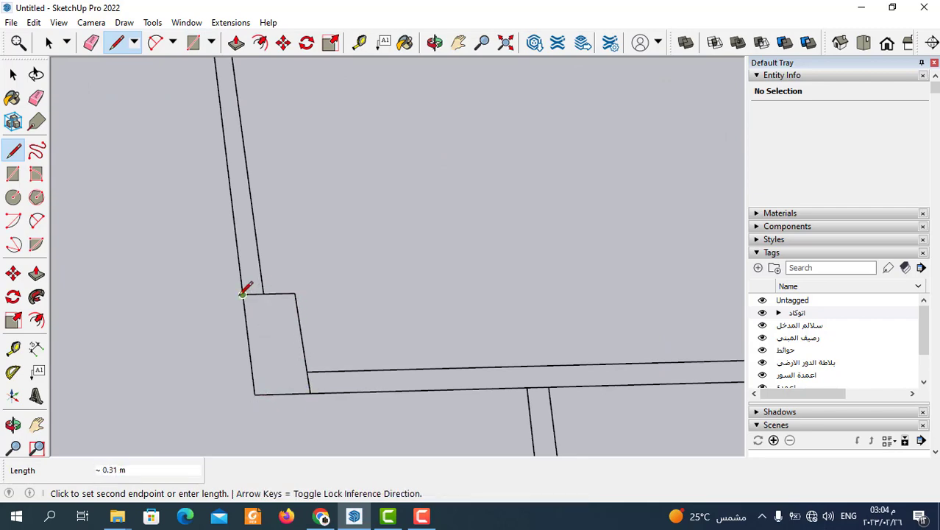
pyautogui.click(254, 394)
pyautogui.scroll(-2, 360, 397)
pyautogui.scroll(-4, 331, 390)
pyautogui.scroll(3, 306, 248)
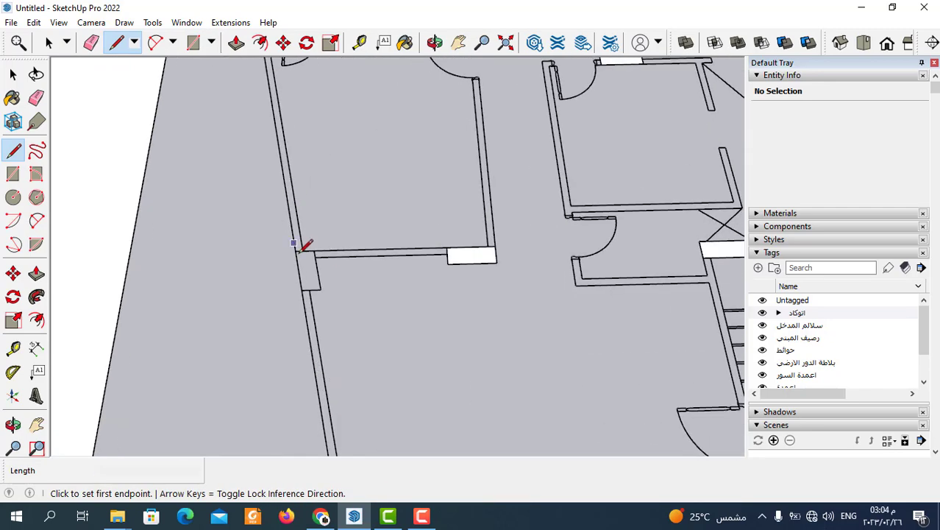
pyautogui.scroll(2, 310, 259)
pyautogui.scroll(1, 303, 246)
# Step: Trace two more corner column outlines with lines, closing each into a filled face
pyautogui.click(281, 221)
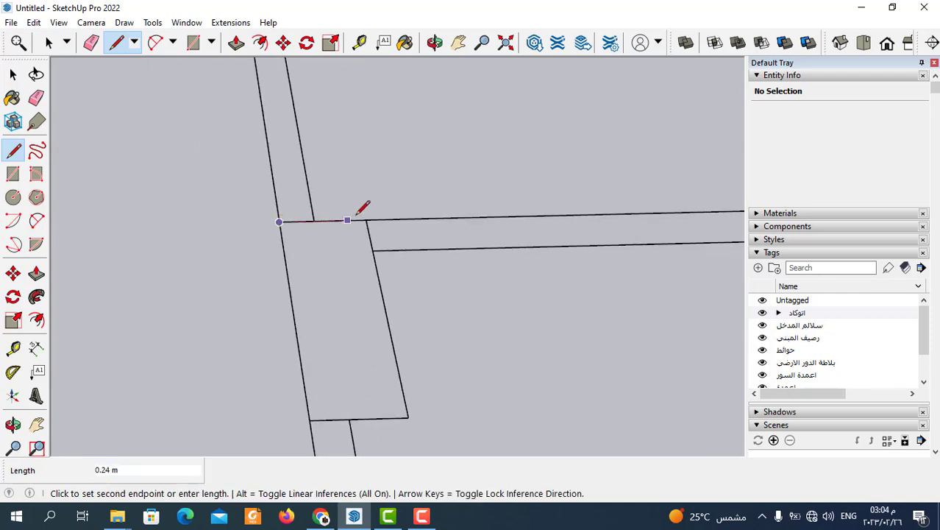
pyautogui.scroll(-2, 373, 244)
pyautogui.click(391, 320)
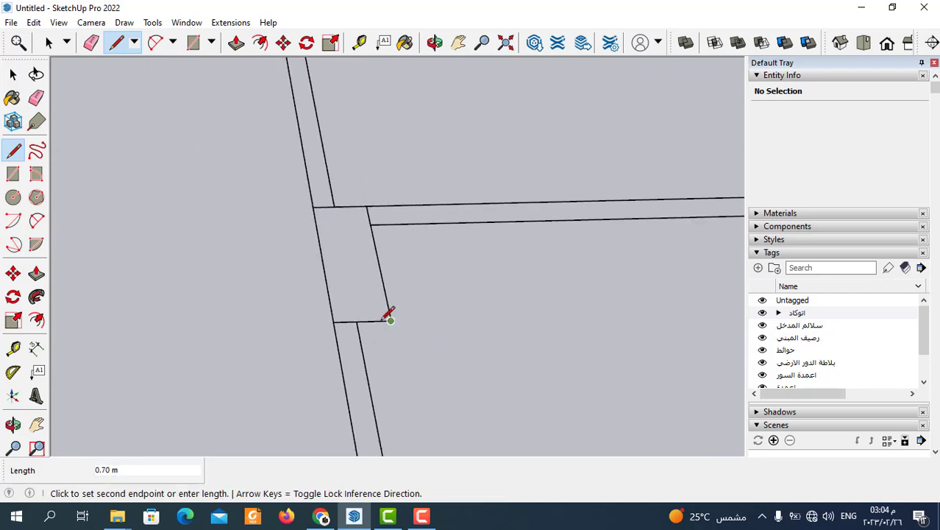
pyautogui.click(333, 321)
pyautogui.click(313, 206)
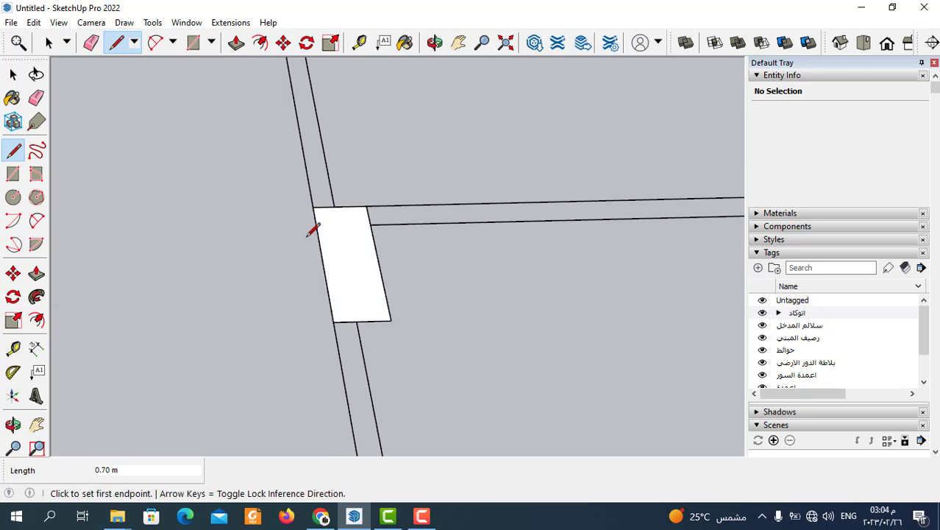
pyautogui.scroll(-3, 326, 382)
pyautogui.scroll(-2, 303, 192)
pyautogui.scroll(5, 301, 214)
pyautogui.scroll(1, 302, 215)
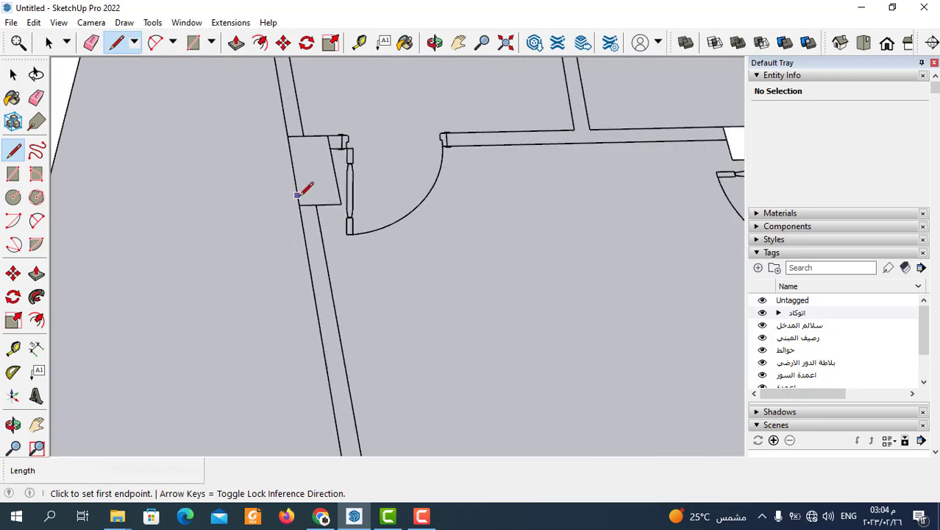
pyautogui.click(287, 136)
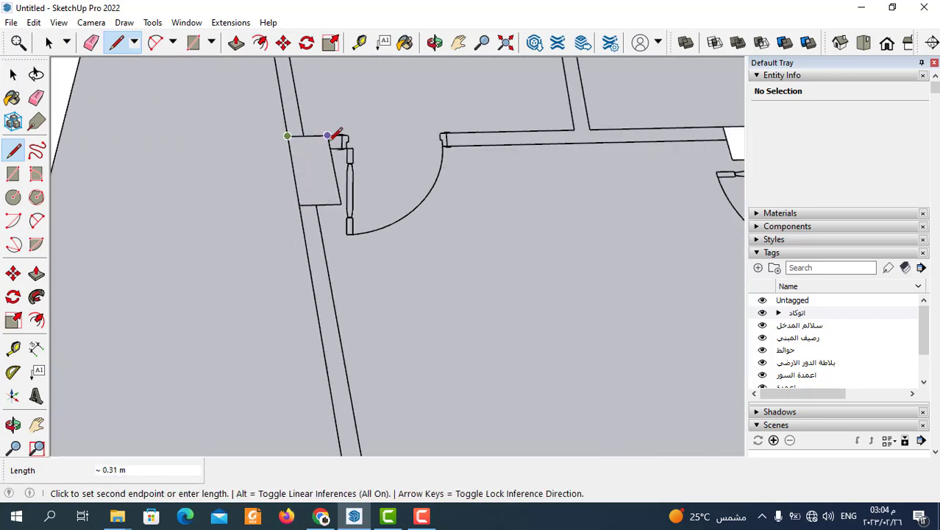
pyautogui.click(300, 206)
pyautogui.scroll(-2, 243, 242)
pyautogui.scroll(-3, 254, 217)
pyautogui.scroll(-2, 278, 219)
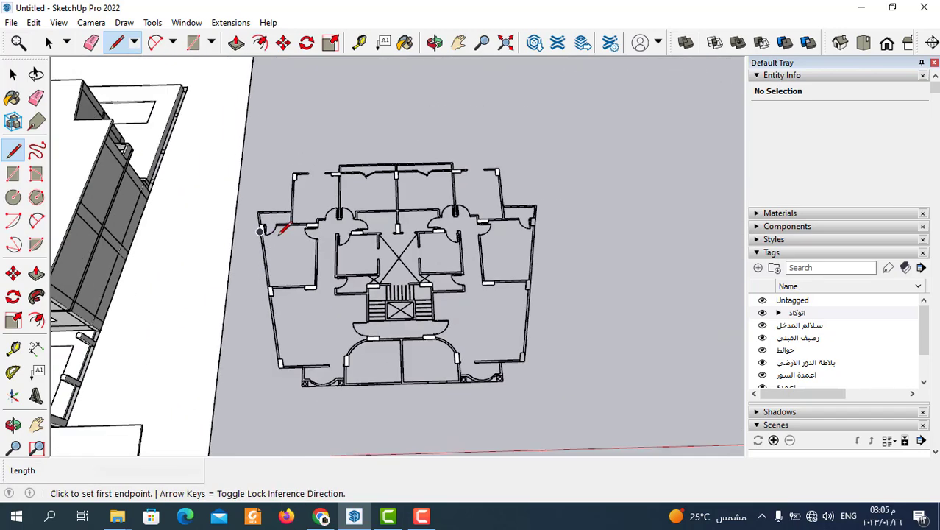
pyautogui.scroll(5, 487, 278)
pyautogui.scroll(3, 485, 277)
pyautogui.scroll(2, 495, 263)
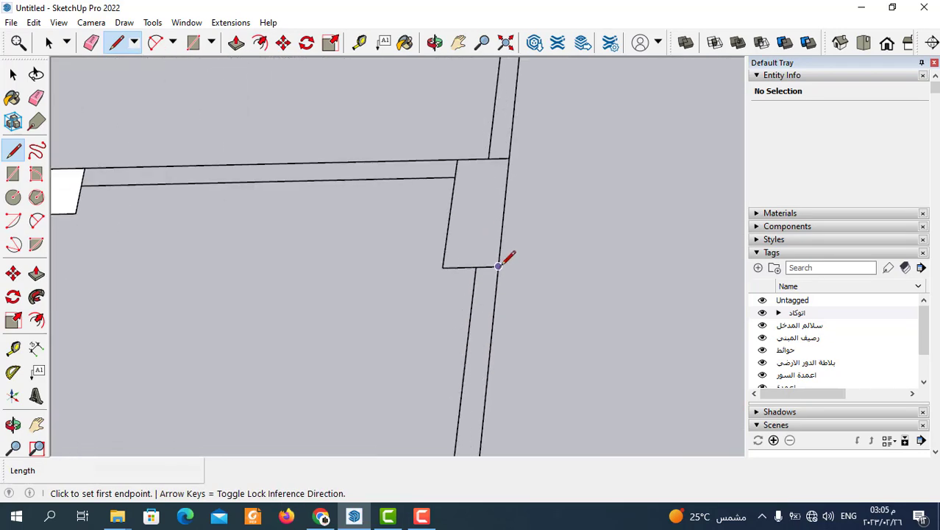
# Step: Draw the four edges of the wall-corner column and close them into a face
pyautogui.click(498, 267)
pyautogui.click(442, 267)
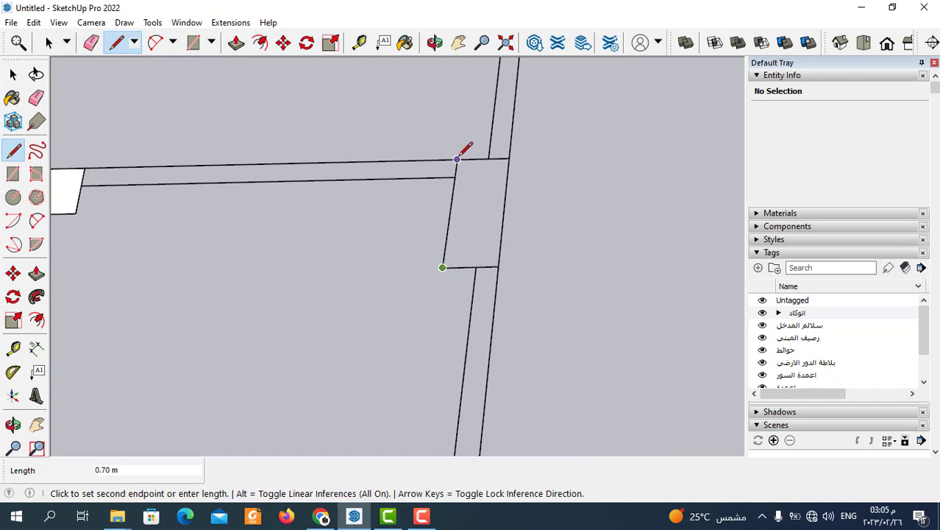
pyautogui.click(457, 159)
pyautogui.click(508, 158)
pyautogui.click(498, 267)
pyautogui.scroll(-3, 530, 152)
pyautogui.scroll(-3, 527, 202)
pyautogui.scroll(2, 508, 309)
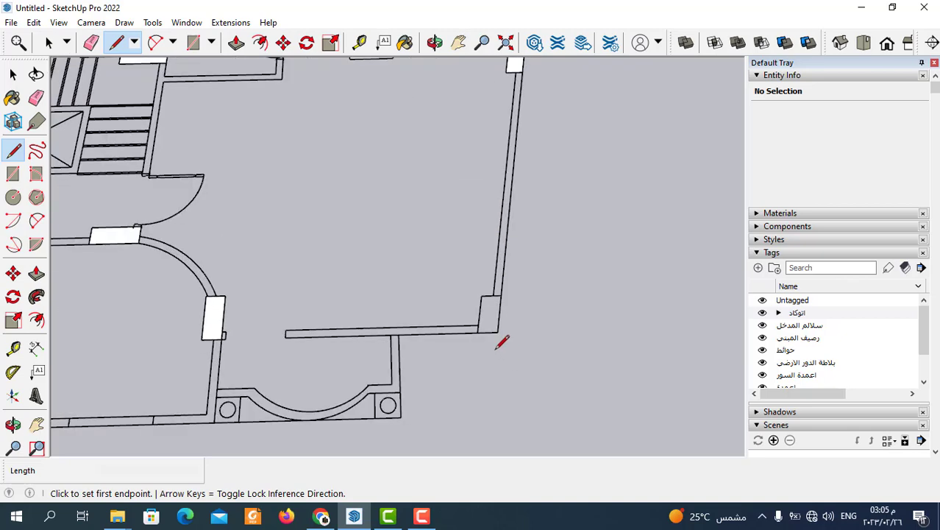
pyautogui.scroll(3, 496, 347)
# Step: Close the last wall-corner column outline into a face, restarting after a misplaced first point
pyautogui.click(465, 321)
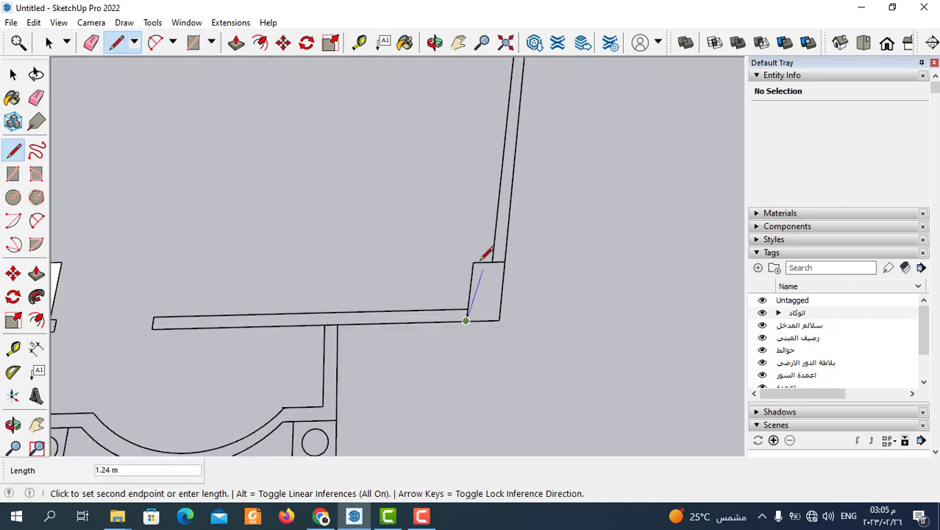
pyautogui.press('Escape')
pyautogui.click(504, 262)
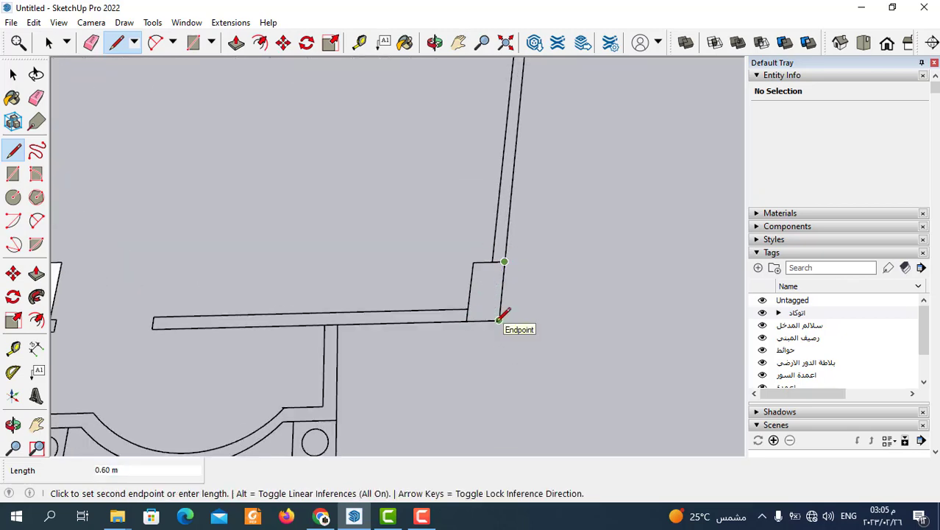
pyautogui.click(499, 319)
pyautogui.scroll(-3, 575, 263)
pyautogui.scroll(-3, 542, 351)
pyautogui.scroll(-3, 533, 361)
pyautogui.scroll(2, 364, 279)
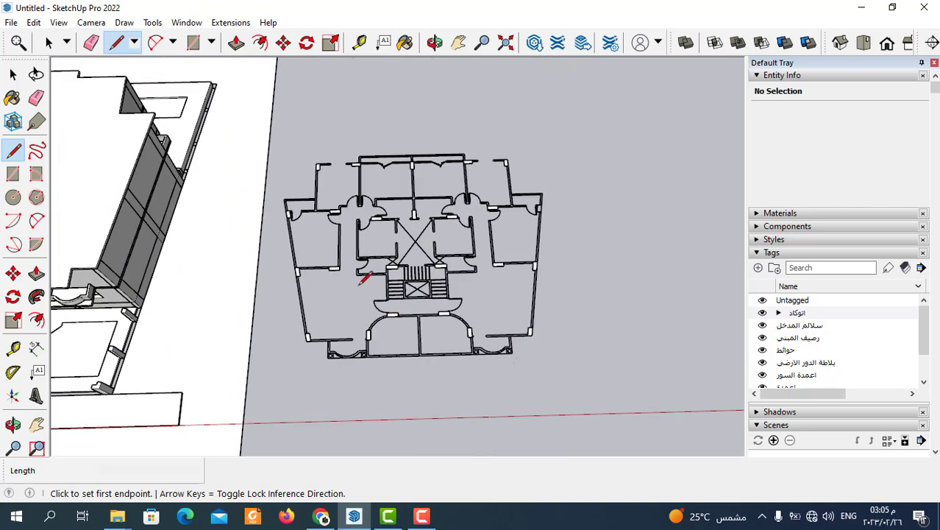
pyautogui.scroll(2, 364, 279)
pyautogui.scroll(2, 386, 273)
pyautogui.scroll(-2, 405, 294)
pyautogui.scroll(-2, 426, 268)
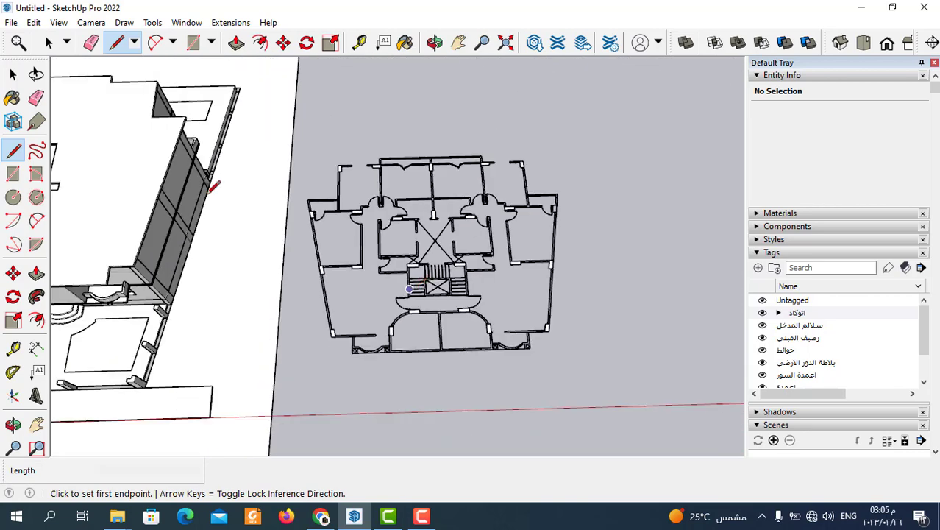
pyautogui.click(47, 44)
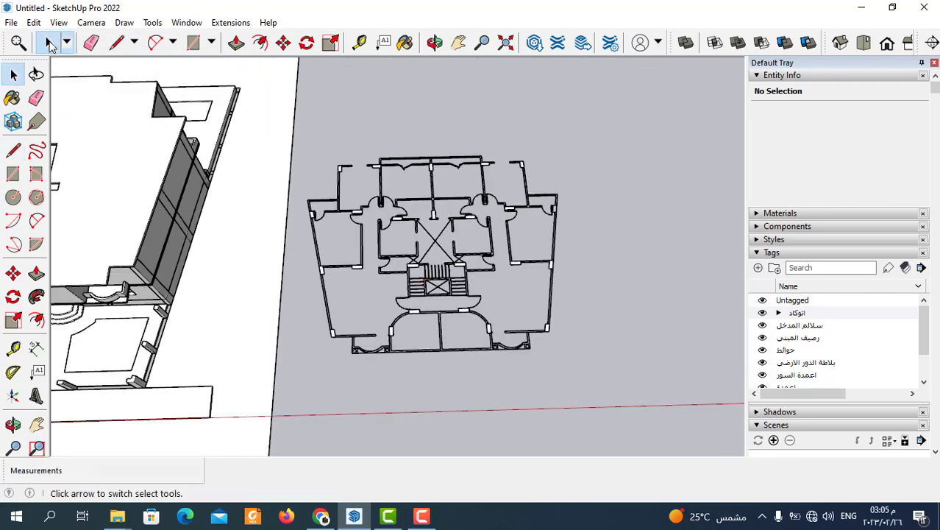
# Step: Make a group of each of the first four traced column rectangles beside the stair landing
pyautogui.scroll(3, 342, 340)
pyautogui.scroll(3, 324, 340)
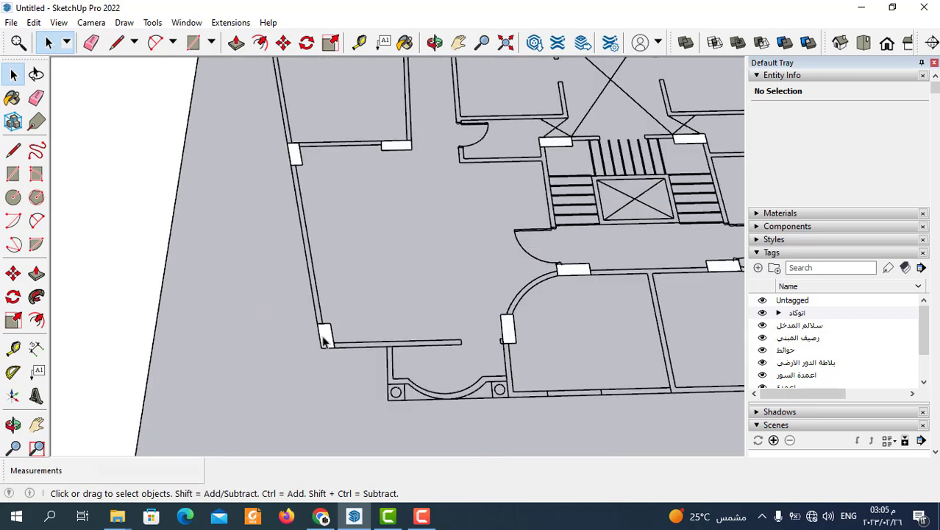
pyautogui.doubleClick(324, 340)
pyautogui.rightClick(324, 337)
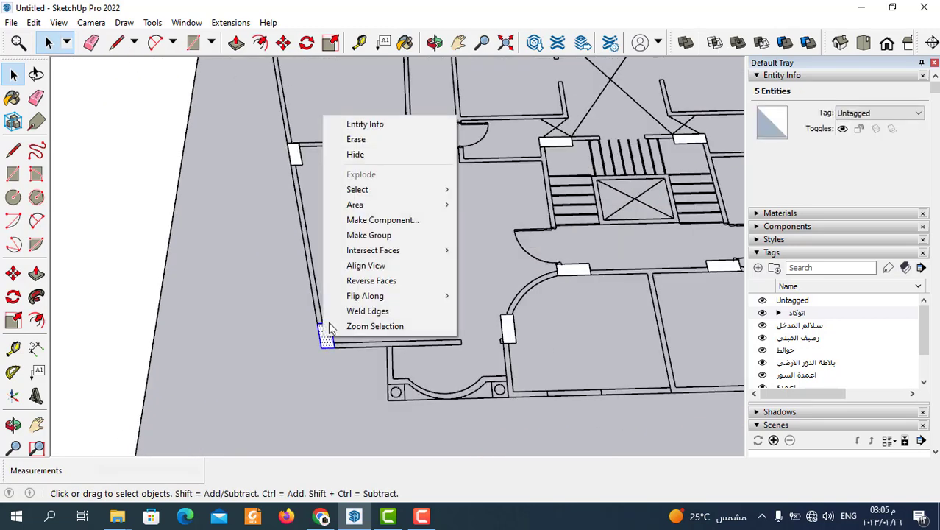
pyautogui.click(364, 235)
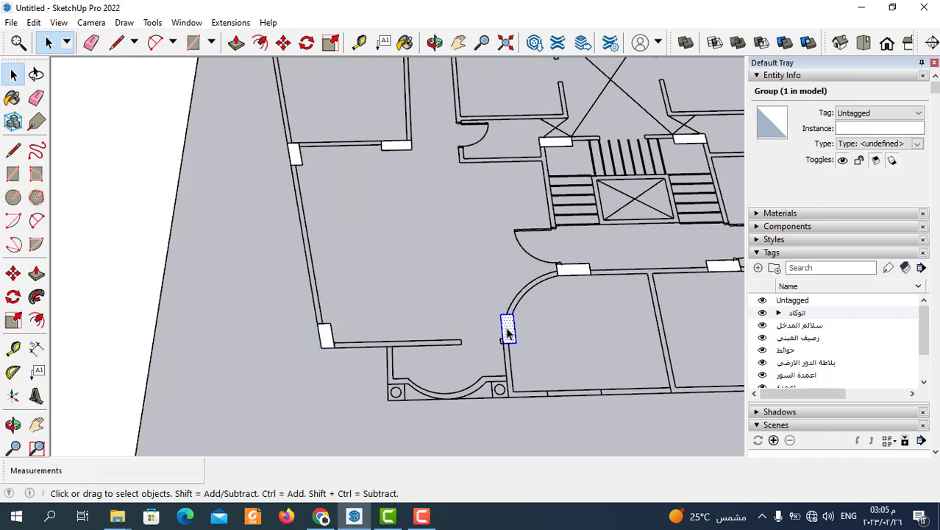
pyautogui.rightClick(507, 333)
pyautogui.click(551, 226)
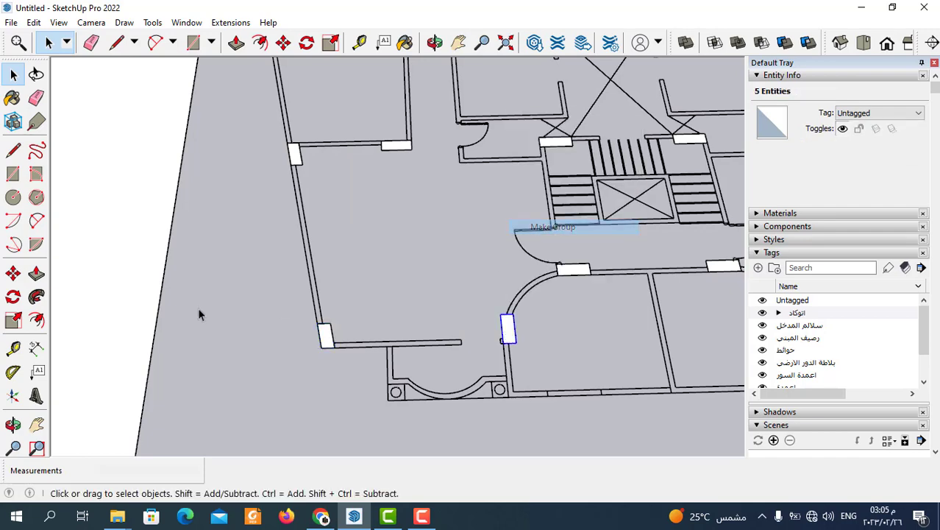
pyautogui.scroll(-3, 199, 315)
pyautogui.scroll(5, 447, 303)
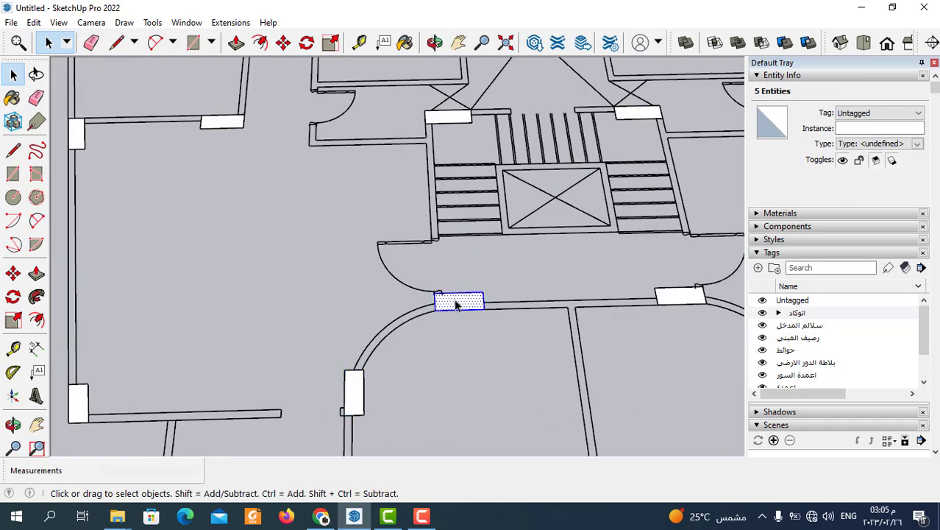
pyautogui.rightClick(456, 304)
pyautogui.click(506, 198)
pyautogui.scroll(-2, 281, 291)
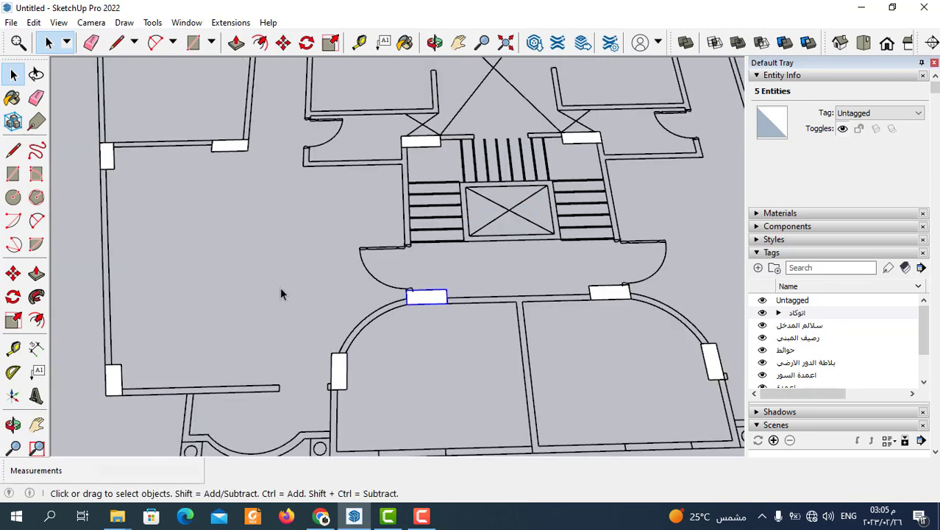
pyautogui.scroll(2, 535, 305)
pyautogui.scroll(3, 533, 293)
pyautogui.rightClick(532, 293)
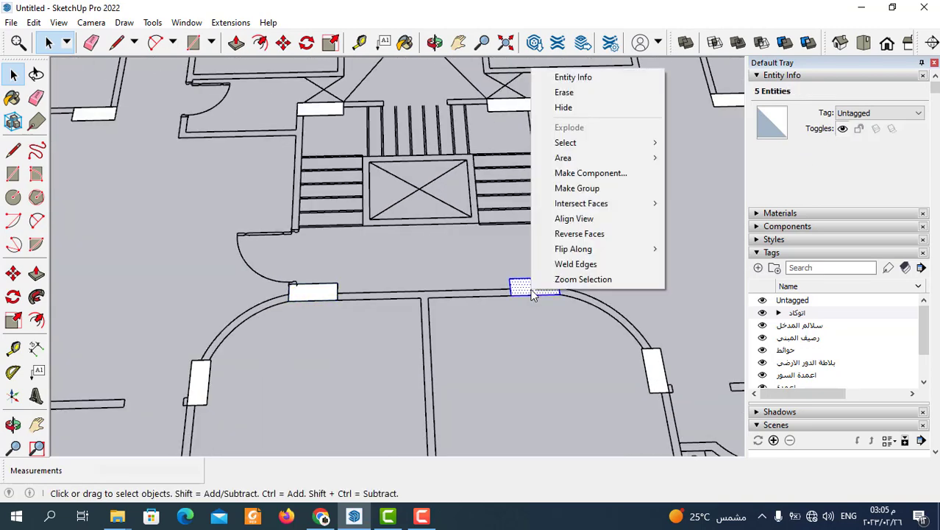
pyautogui.click(576, 189)
# Step: Group the column by the arc wall, the corner column and the upper-right column
pyautogui.scroll(-2, 323, 248)
pyautogui.scroll(2, 529, 322)
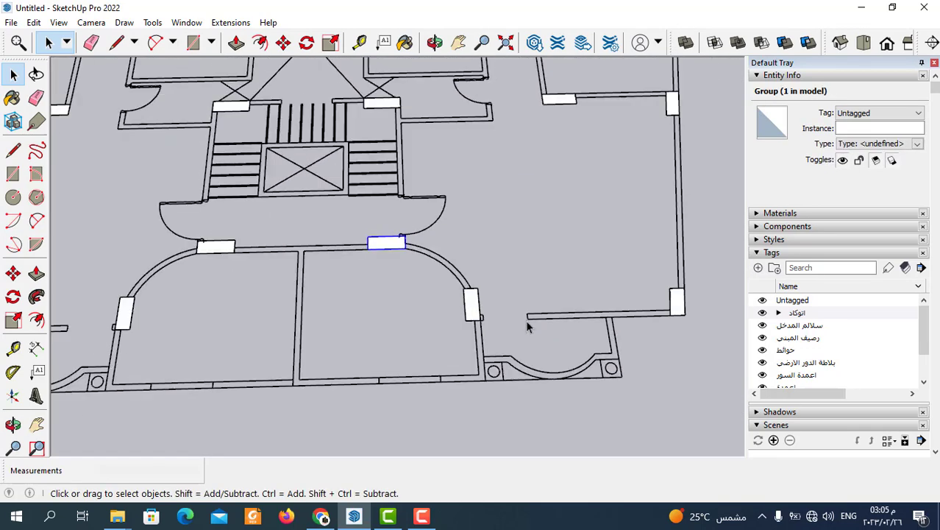
pyautogui.scroll(2, 471, 308)
pyautogui.rightClick(469, 303)
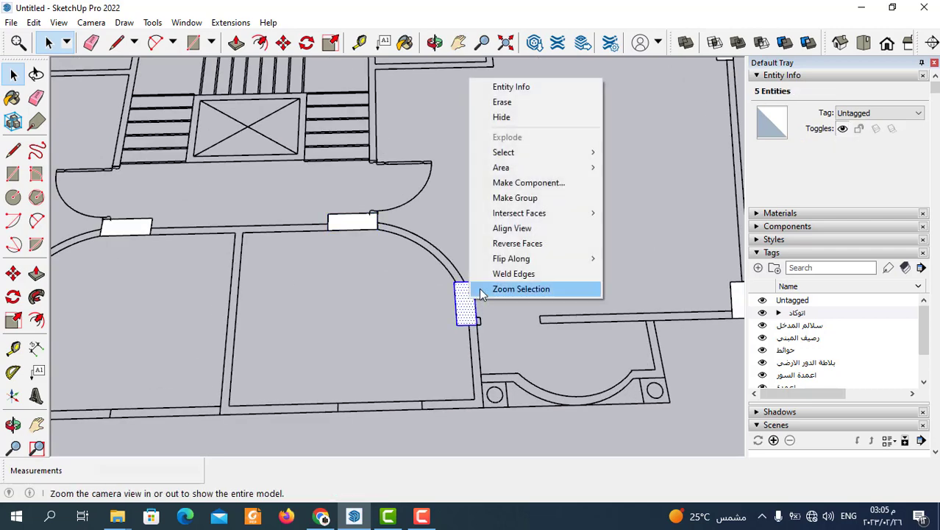
pyautogui.click(514, 195)
pyautogui.scroll(-2, 382, 279)
pyautogui.scroll(2, 557, 309)
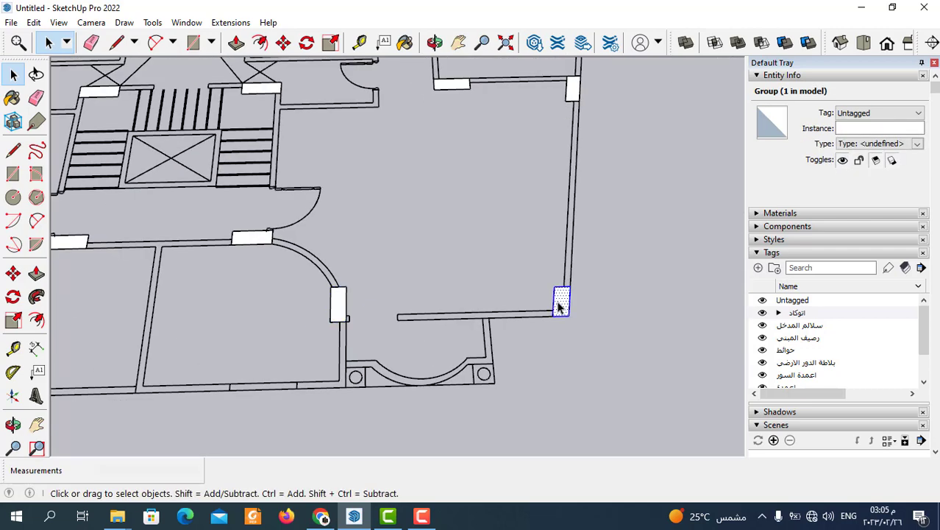
pyautogui.rightClick(559, 307)
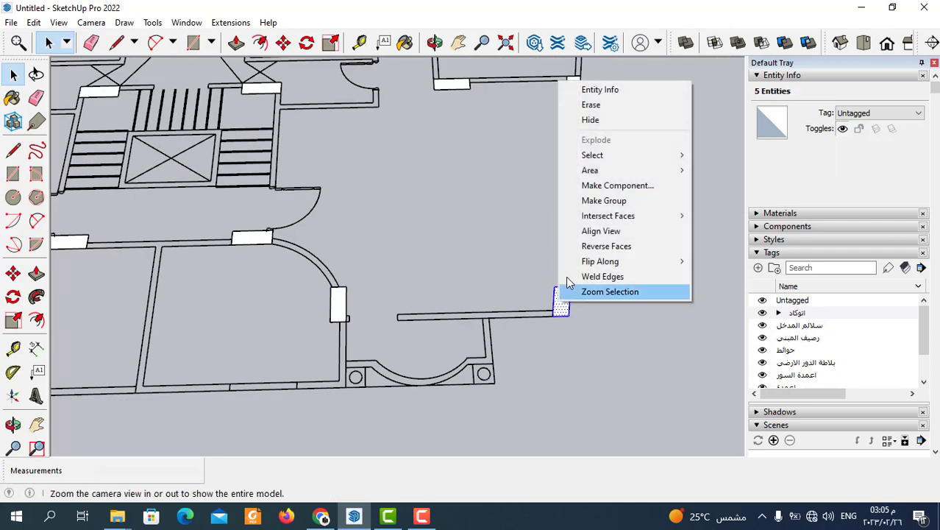
pyautogui.click(607, 204)
pyautogui.scroll(2, 551, 178)
pyautogui.scroll(1, 545, 178)
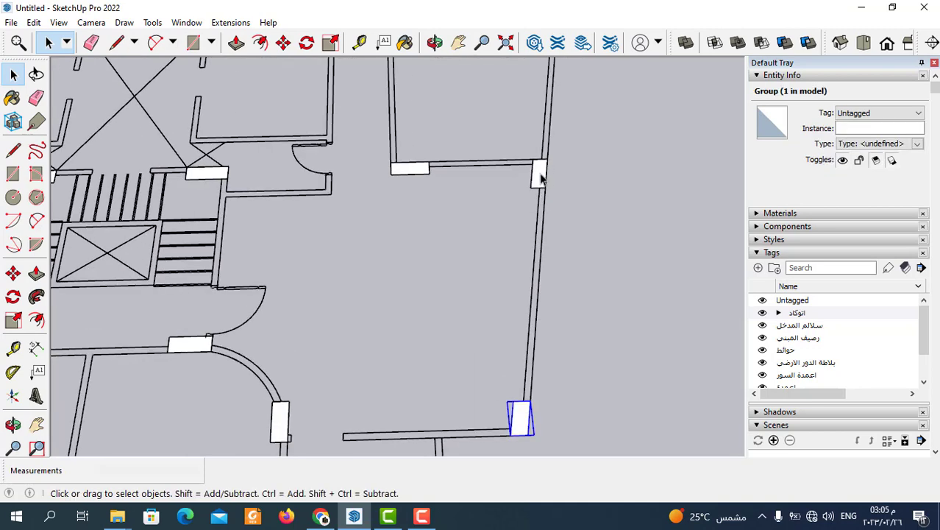
pyautogui.rightClick(540, 178)
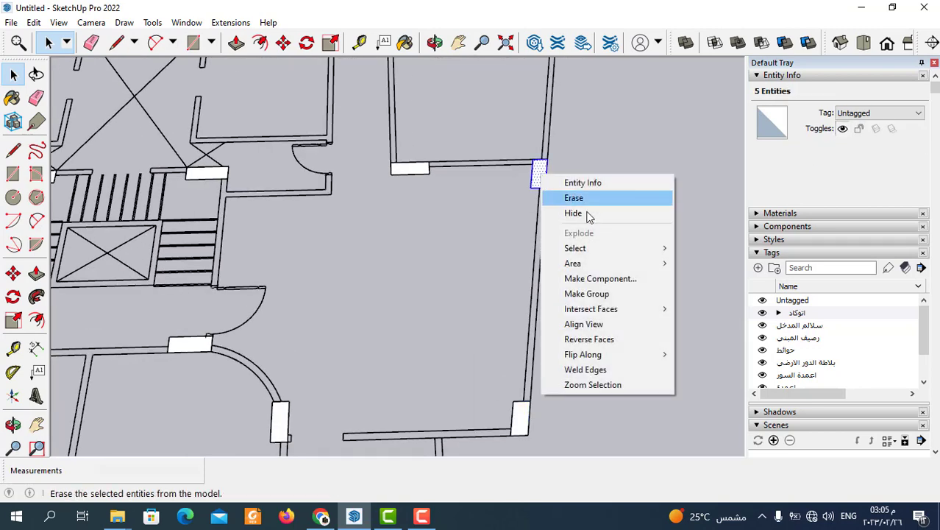
pyautogui.click(598, 294)
pyautogui.scroll(-3, 464, 331)
pyautogui.scroll(3, 451, 259)
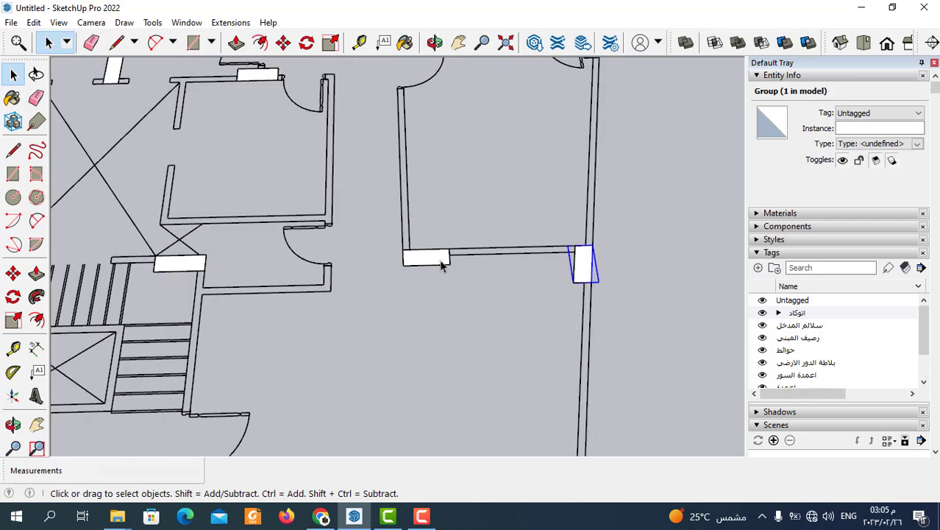
pyautogui.scroll(2, 441, 263)
# Step: Group the wall-end column and the right-hand column rectangle, undoing one misstep
pyautogui.click(439, 261)
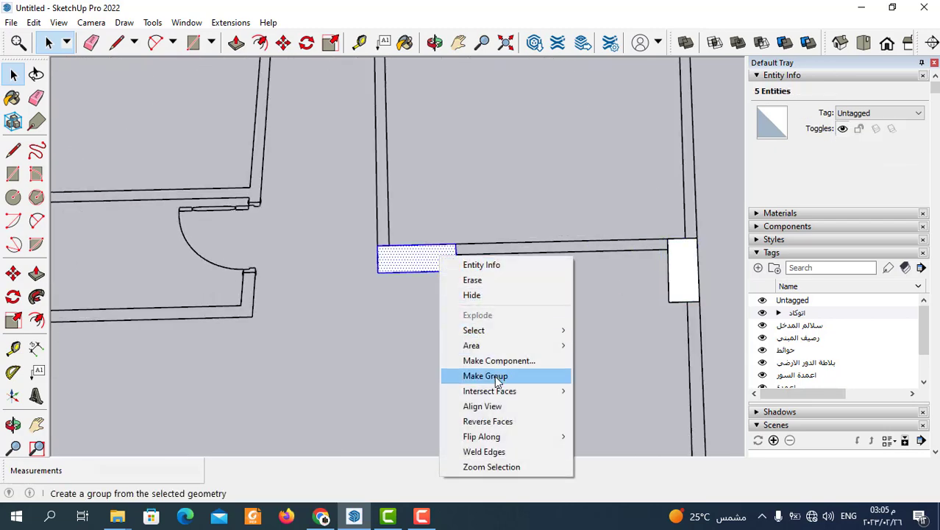
pyautogui.click(495, 374)
pyautogui.scroll(-5, 495, 368)
pyautogui.scroll(-2, 495, 347)
pyautogui.scroll(5, 434, 177)
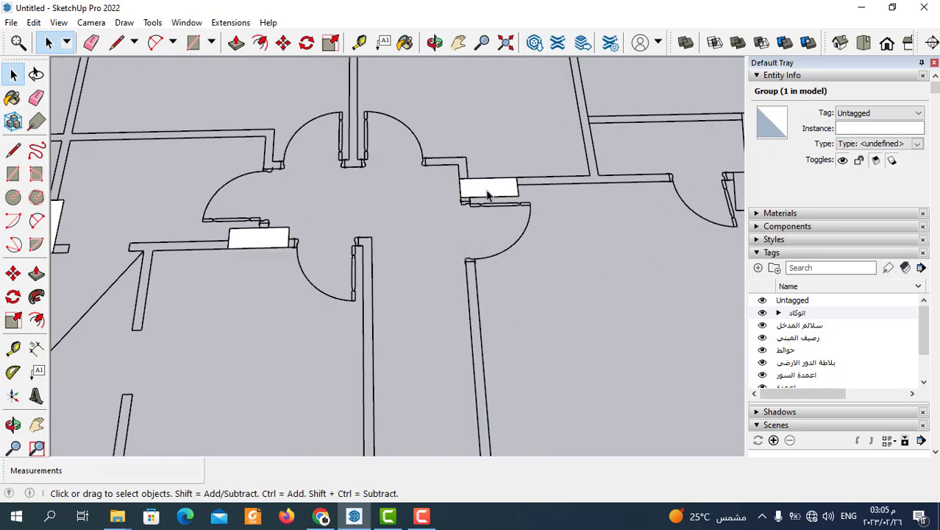
pyautogui.rightClick(490, 191)
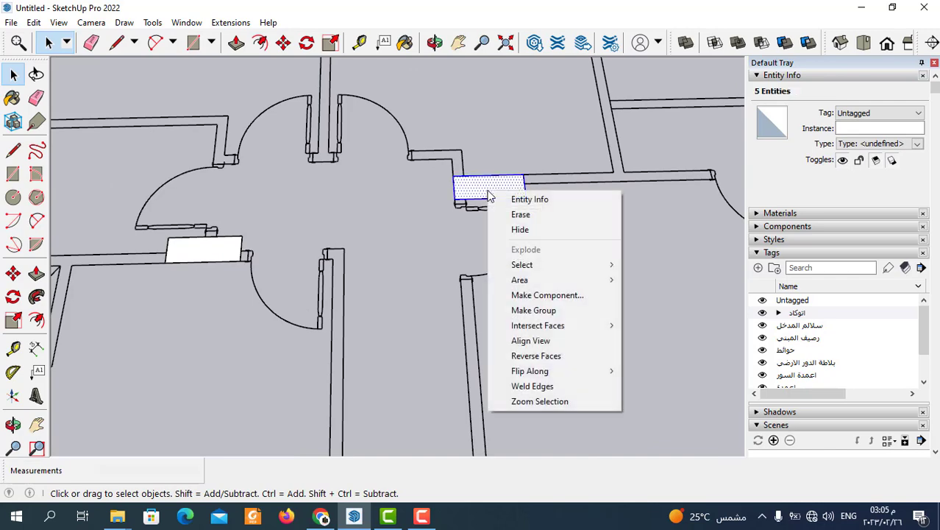
pyautogui.click(533, 310)
pyautogui.scroll(-5, 531, 311)
pyautogui.scroll(2, 519, 195)
pyautogui.scroll(1, 518, 196)
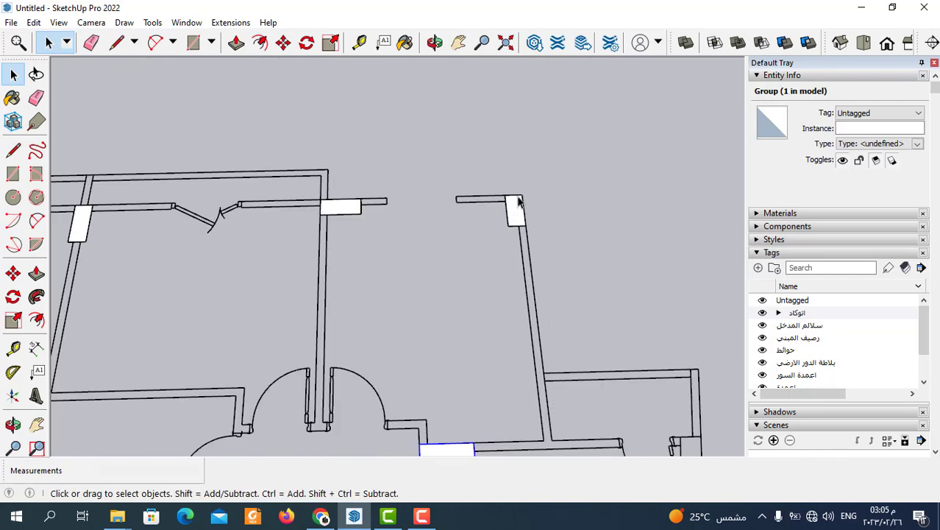
pyautogui.hotkey('ctrl', 'z')
pyautogui.rightClick(514, 213)
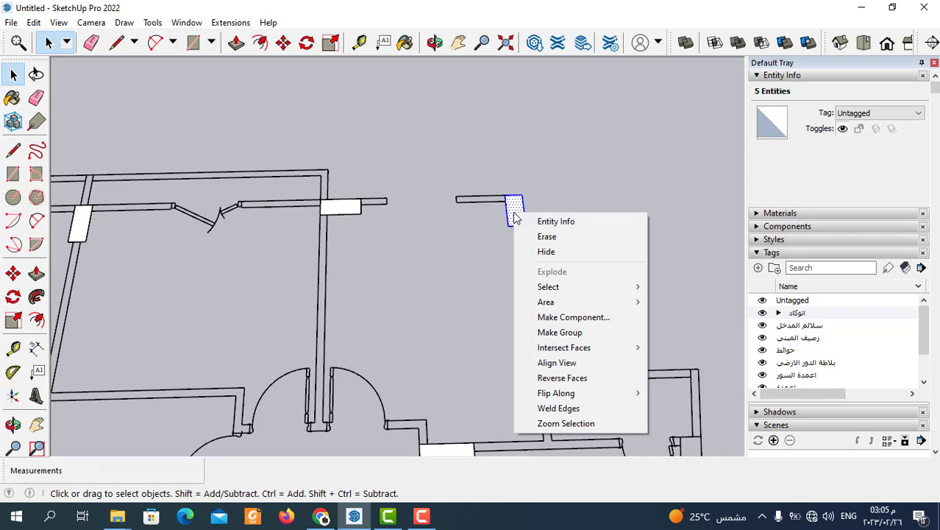
pyautogui.click(557, 333)
# Step: Group the column rectangles along the top wall and the corner column rectangle
pyautogui.click(343, 207)
pyautogui.rightClick(344, 208)
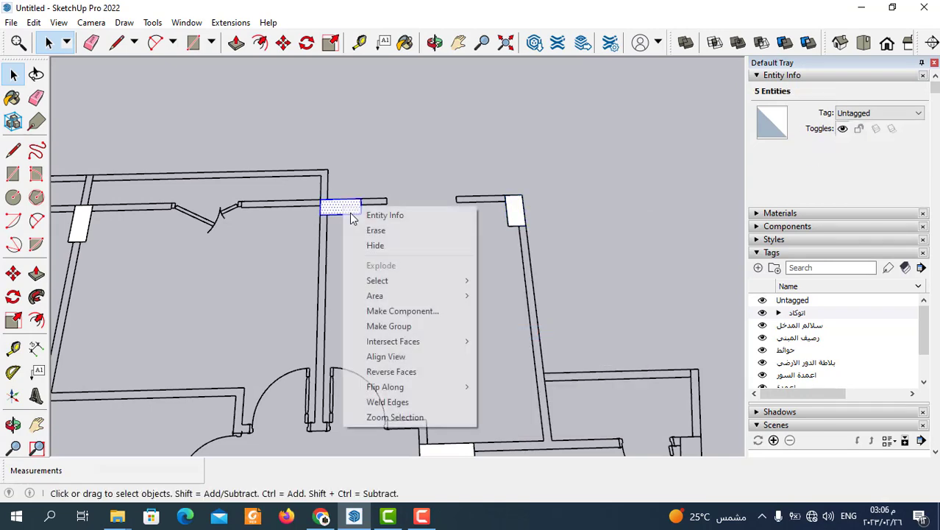
pyautogui.click(390, 326)
pyautogui.scroll(-2, 541, 164)
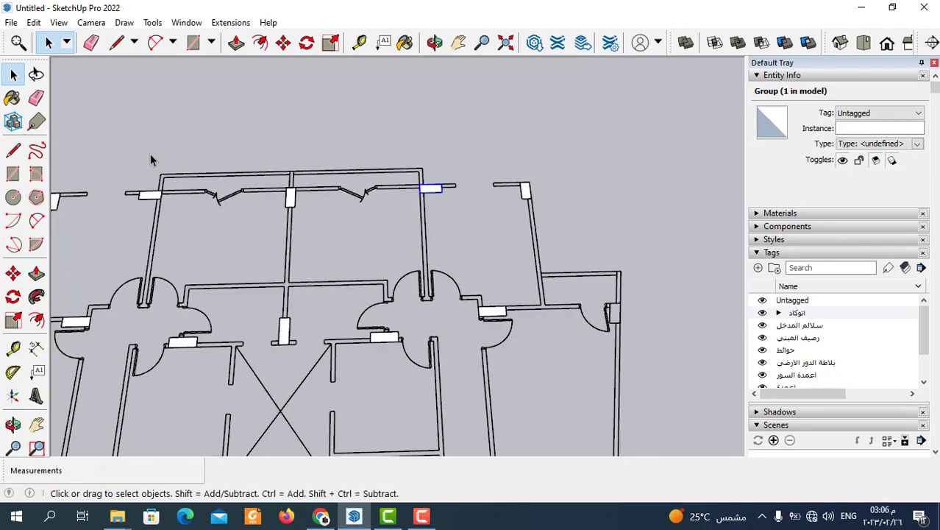
pyautogui.scroll(3, 379, 229)
pyautogui.rightClick(359, 214)
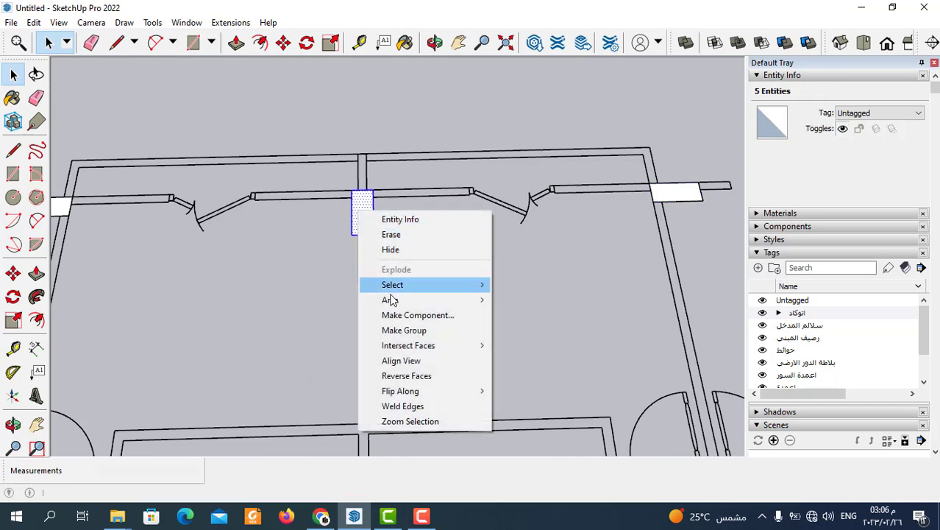
pyautogui.click(389, 327)
pyautogui.scroll(-2, 475, 287)
pyautogui.scroll(2, 242, 252)
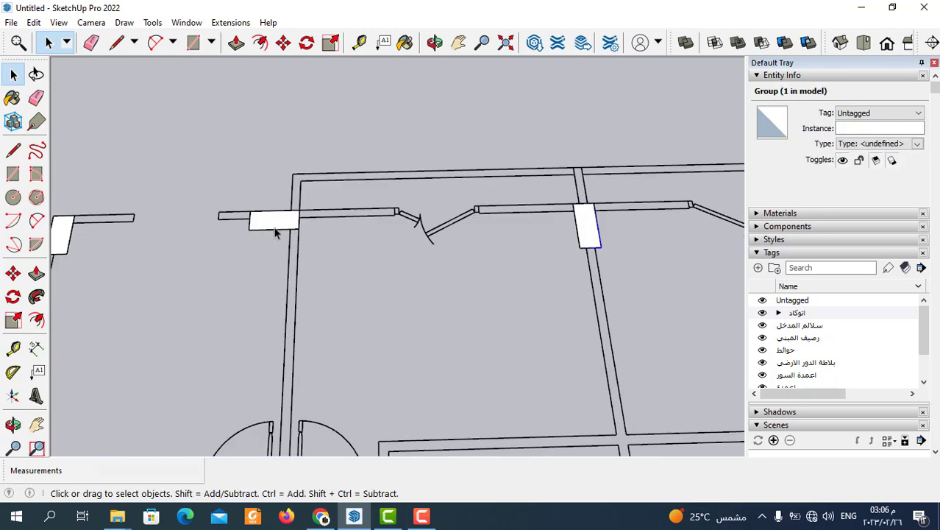
pyautogui.rightClick(274, 225)
pyautogui.click(306, 338)
pyautogui.scroll(-2, 515, 250)
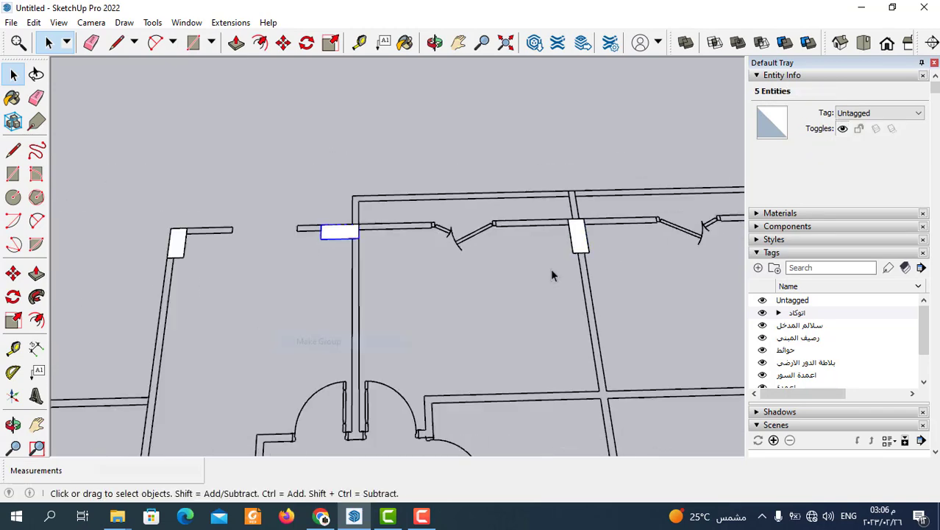
pyautogui.scroll(-2, 550, 268)
pyautogui.scroll(3, 287, 255)
pyautogui.rightClick(298, 257)
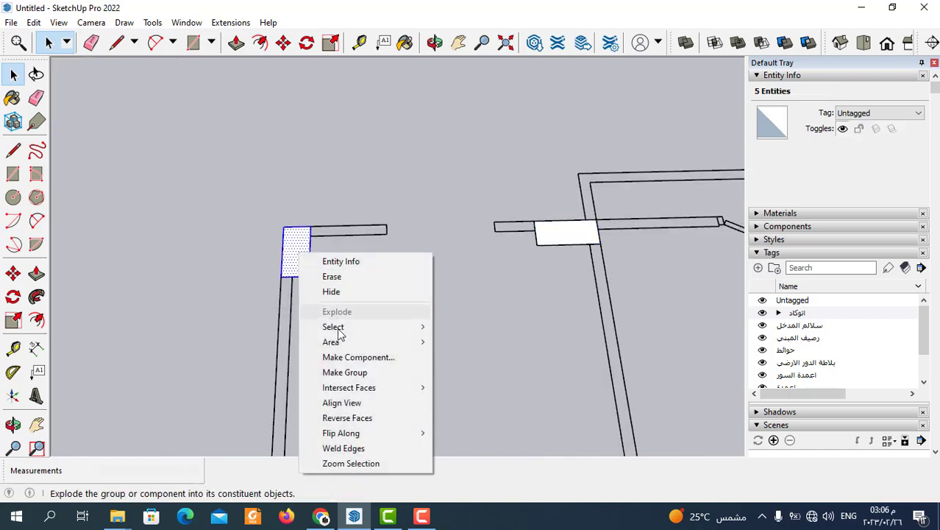
pyautogui.click(347, 370)
pyautogui.scroll(-3, 372, 109)
pyautogui.scroll(2, 271, 328)
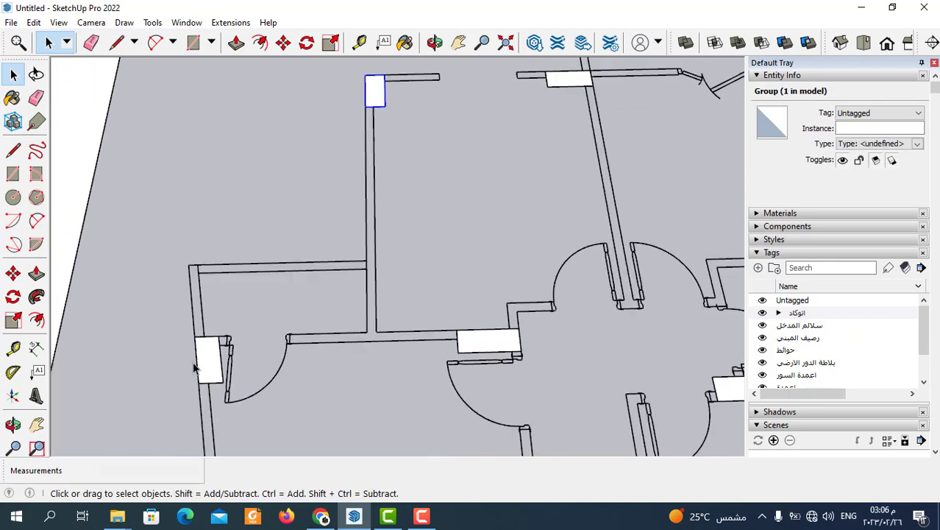
# Step: Group the outer-wall column rectangle and open the new group to check it
pyautogui.rightClick(210, 368)
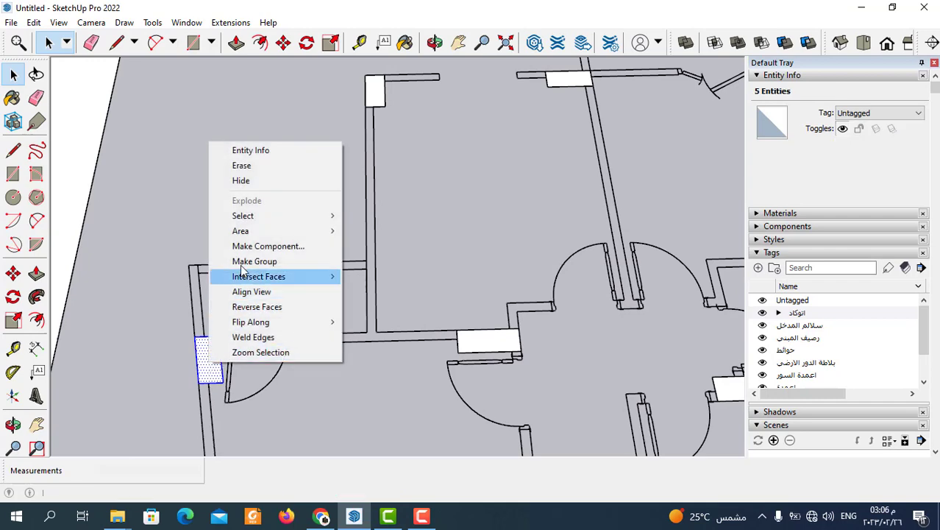
pyautogui.scroll(-2, 353, 168)
pyautogui.scroll(-5, 325, 259)
pyautogui.scroll(4, 322, 301)
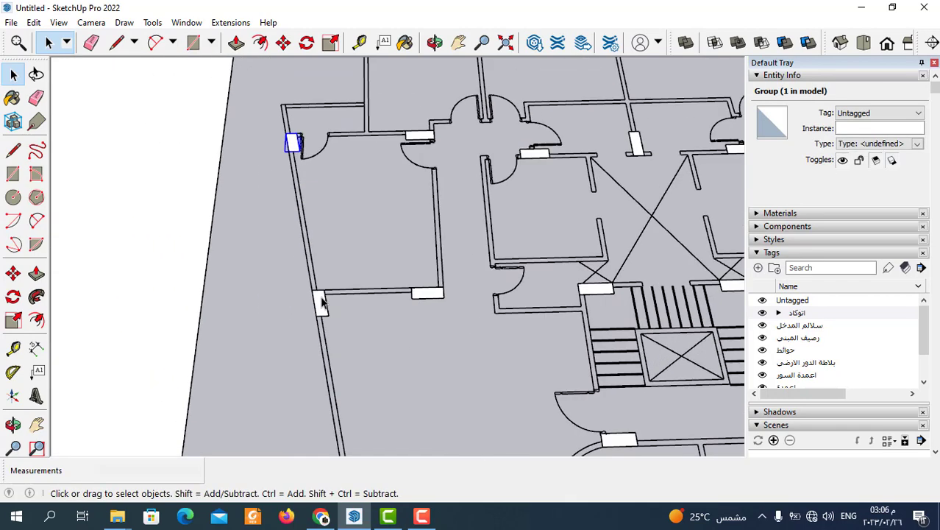
pyautogui.rightClick(321, 301)
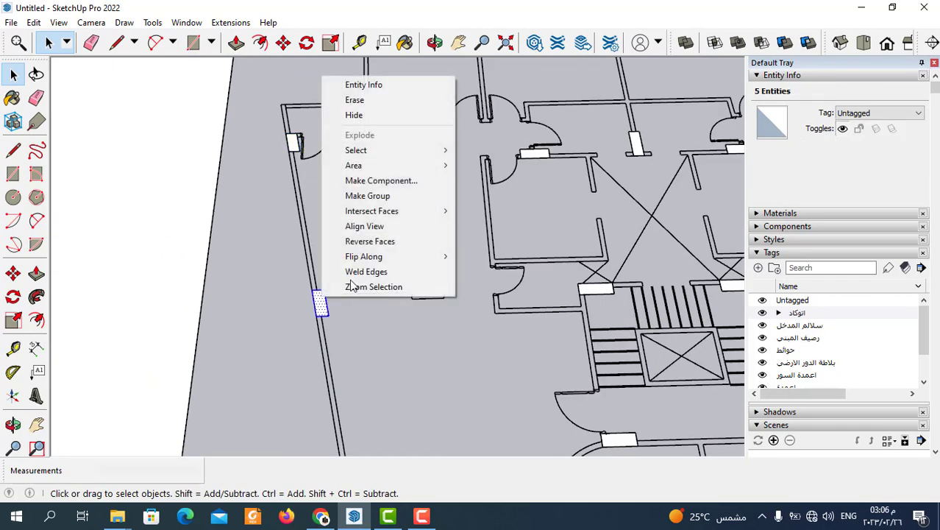
pyautogui.click(368, 194)
pyautogui.scroll(-4, 335, 157)
pyautogui.scroll(3, 323, 236)
pyautogui.scroll(3, 346, 328)
pyautogui.doubleClick(346, 327)
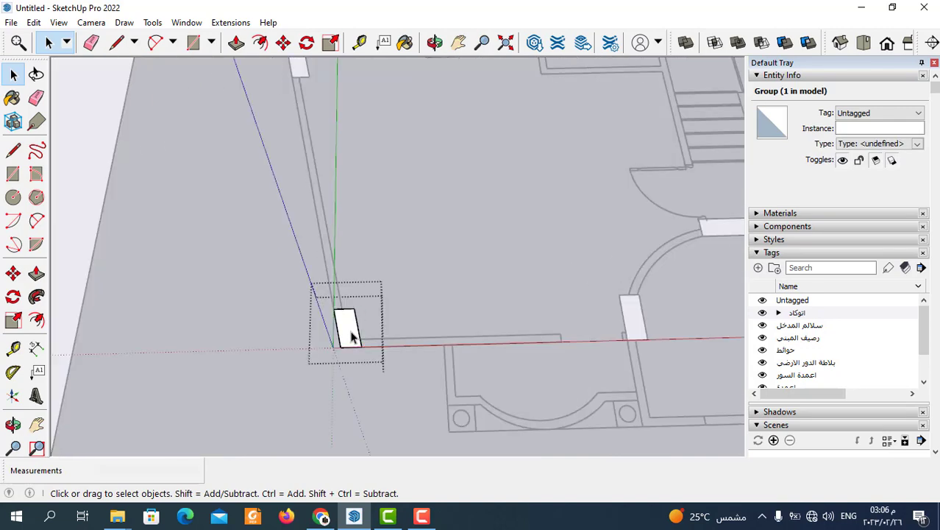
pyautogui.scroll(-3, 253, 328)
pyautogui.scroll(-2, 282, 365)
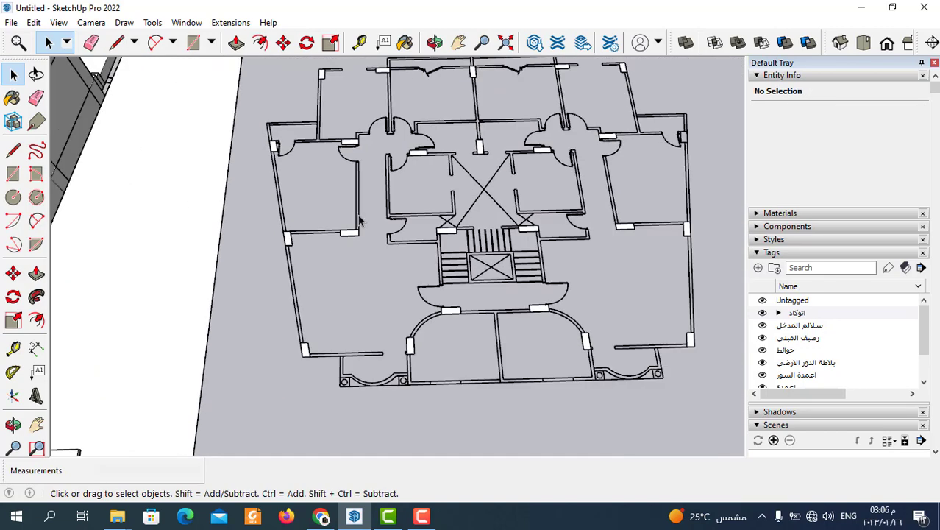
pyautogui.scroll(3, 351, 248)
pyautogui.scroll(2, 353, 243)
# Step: Group the column below the room, both door-side columns and the central stub column
pyautogui.click(353, 242)
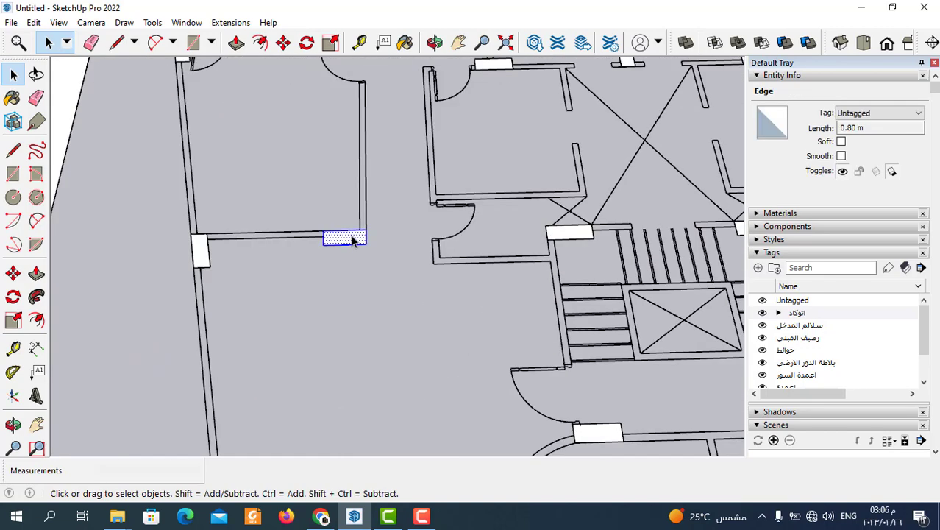
pyautogui.rightClick(352, 239)
pyautogui.scroll(-1, 362, 353)
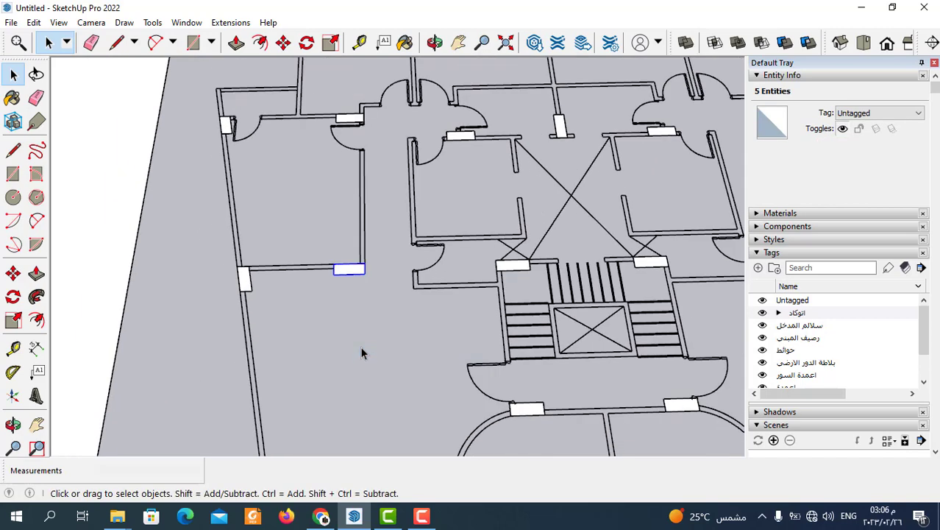
pyautogui.click(361, 354)
pyautogui.scroll(3, 365, 257)
pyautogui.rightClick(370, 170)
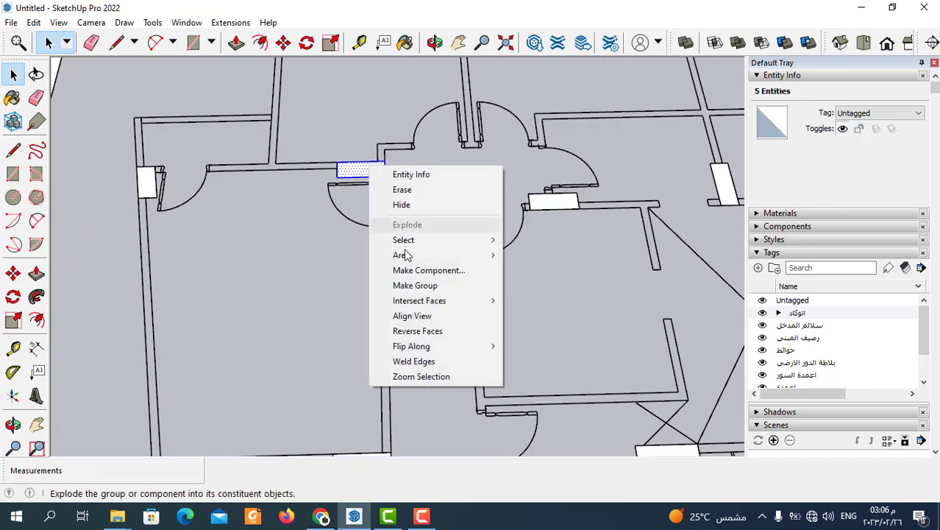
pyautogui.click(412, 282)
pyautogui.scroll(-2, 300, 228)
pyautogui.scroll(1, 438, 221)
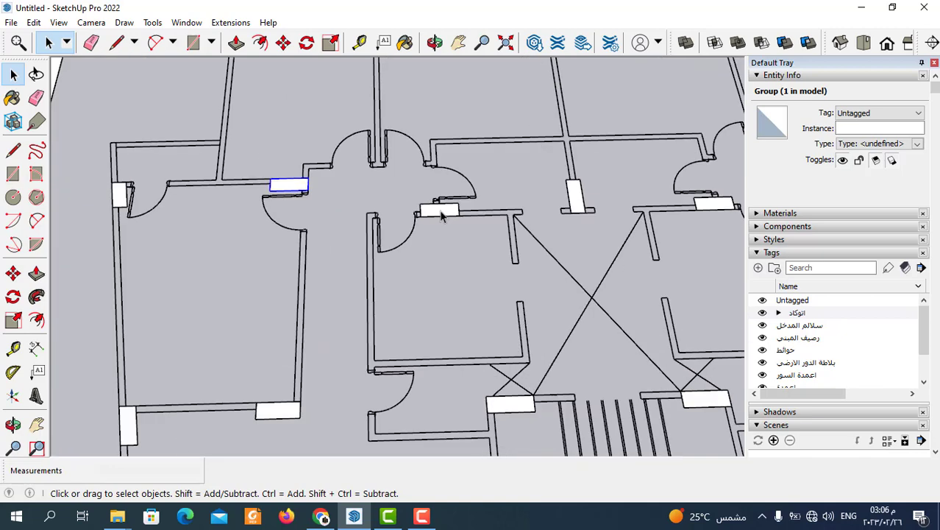
pyautogui.rightClick(440, 213)
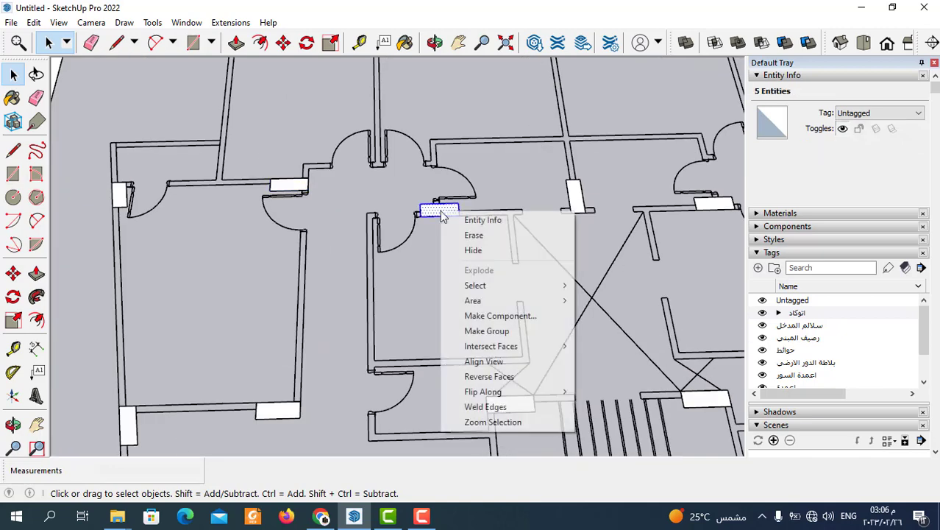
pyautogui.click(480, 330)
pyautogui.scroll(-2, 388, 223)
pyautogui.scroll(1, 442, 213)
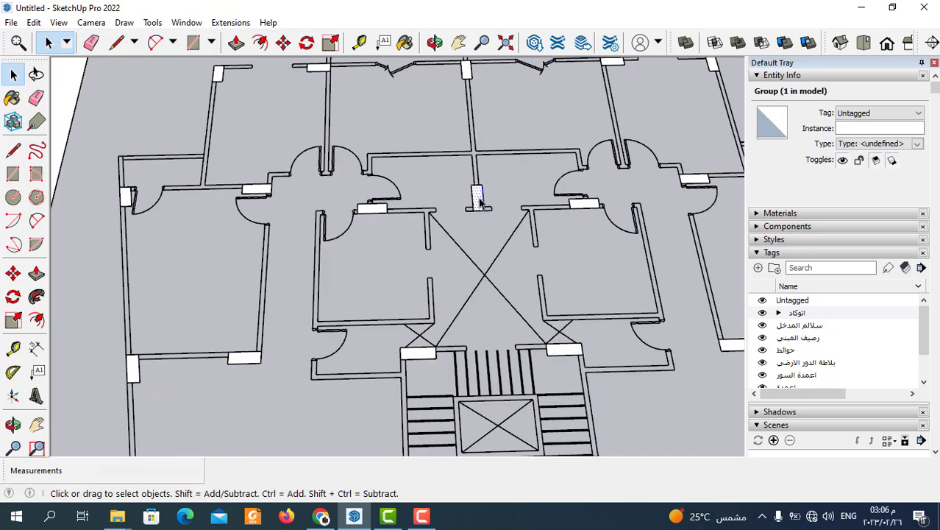
pyautogui.hotkey('ctrl', 'z')
pyautogui.rightClick(478, 204)
pyautogui.click(518, 317)
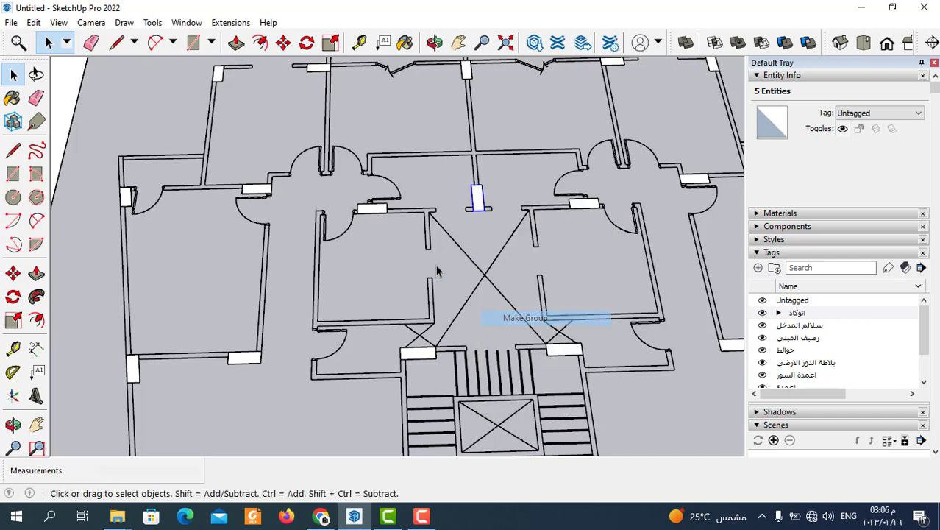
pyautogui.scroll(-2, 436, 220)
pyautogui.scroll(2, 448, 154)
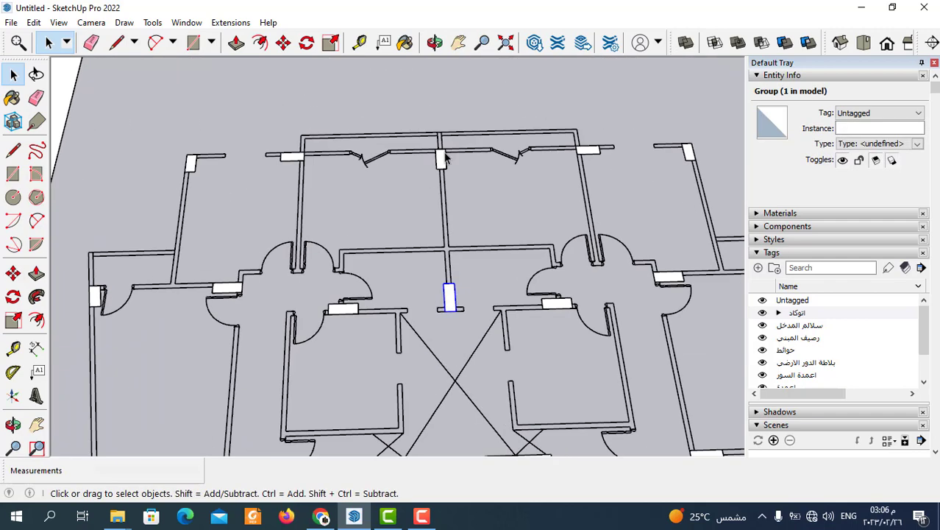
# Step: Group the next column rectangle on the right, undoing a stray action first
pyautogui.click(557, 307)
pyautogui.scroll(-1, 556, 308)
pyautogui.hotkey('ctrl', 'z')
pyautogui.rightClick(555, 315)
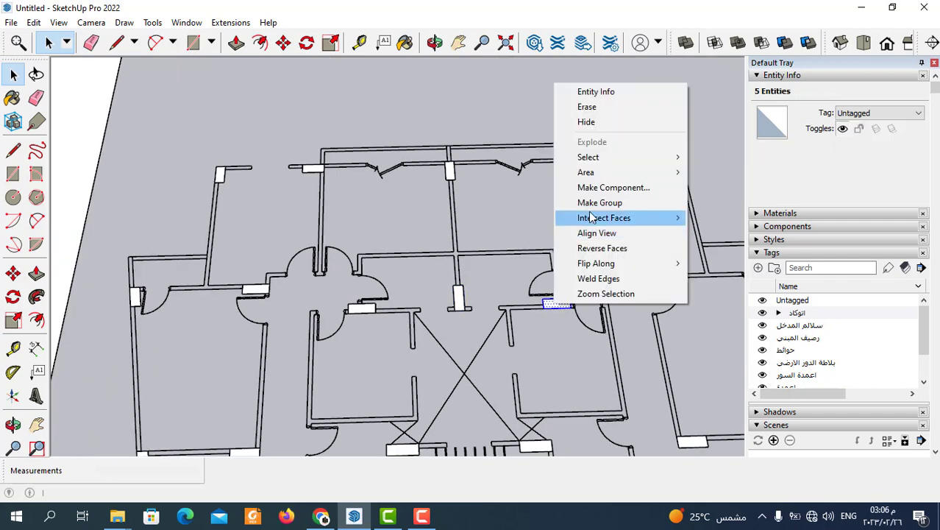
pyautogui.click(613, 201)
pyautogui.scroll(-3, 543, 263)
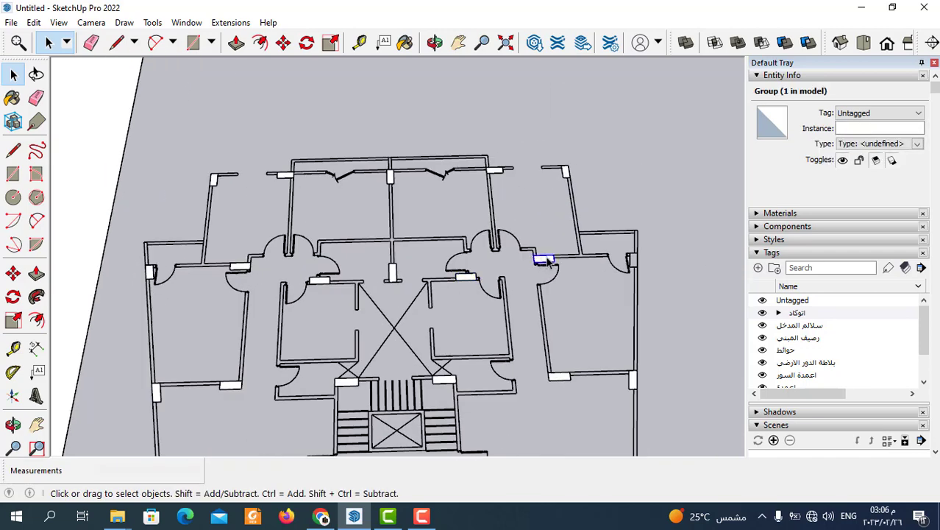
pyautogui.scroll(-2, 545, 316)
pyautogui.scroll(3, 558, 365)
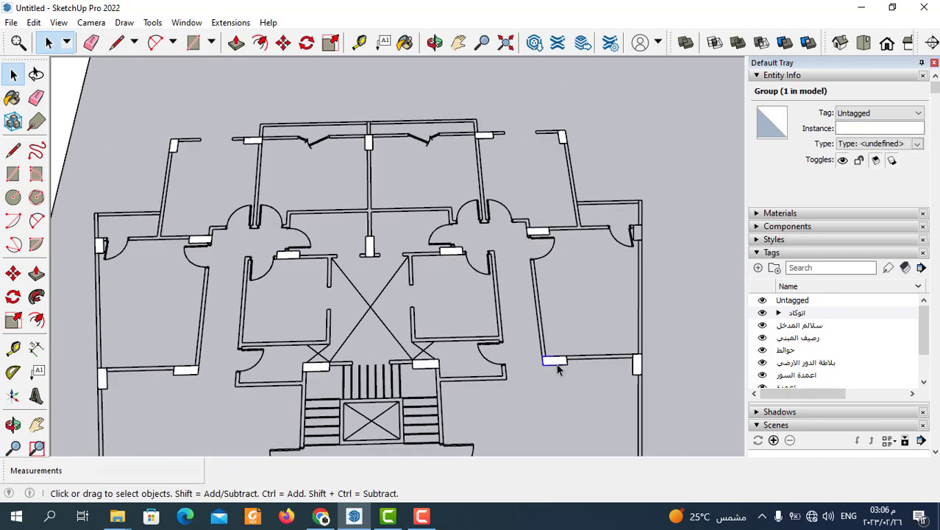
pyautogui.scroll(2, 559, 364)
pyautogui.scroll(-2, 515, 309)
pyautogui.scroll(2, 396, 329)
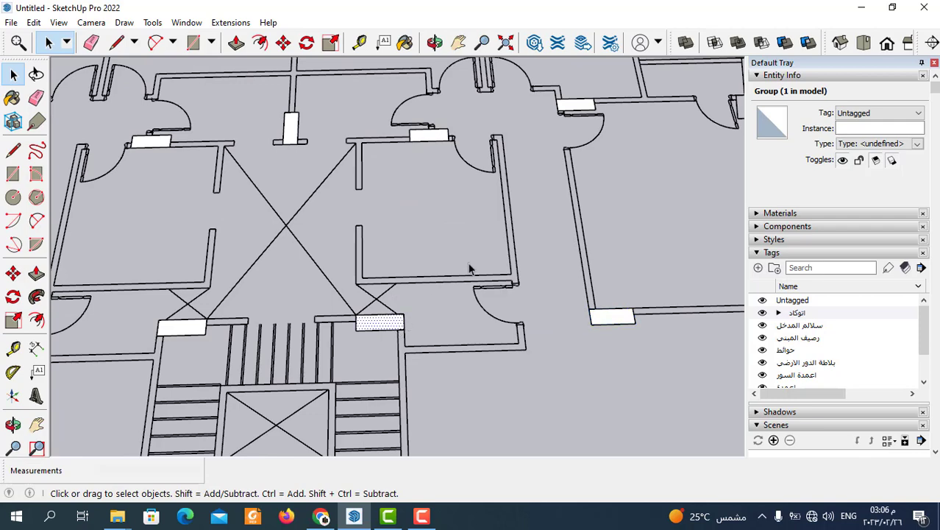
pyautogui.scroll(2, 412, 314)
# Step: Group the last two column rectangles by the stair
pyautogui.rightClick(392, 325)
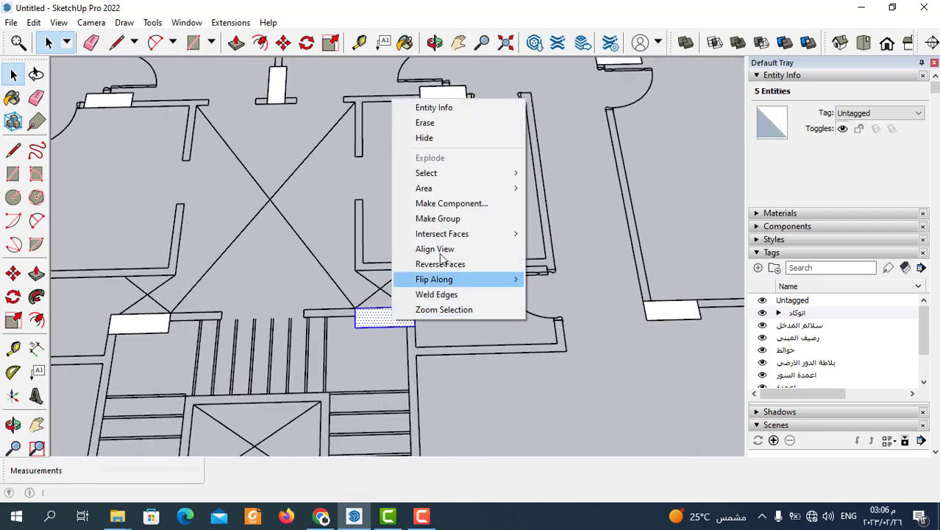
pyautogui.click(445, 219)
pyautogui.scroll(-2, 353, 287)
pyautogui.scroll(-1, 319, 292)
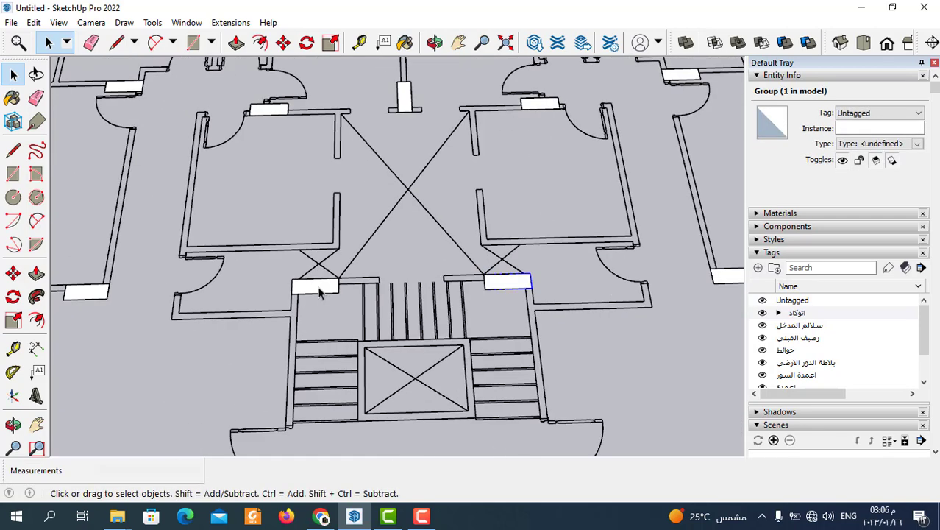
pyautogui.rightClick(319, 292)
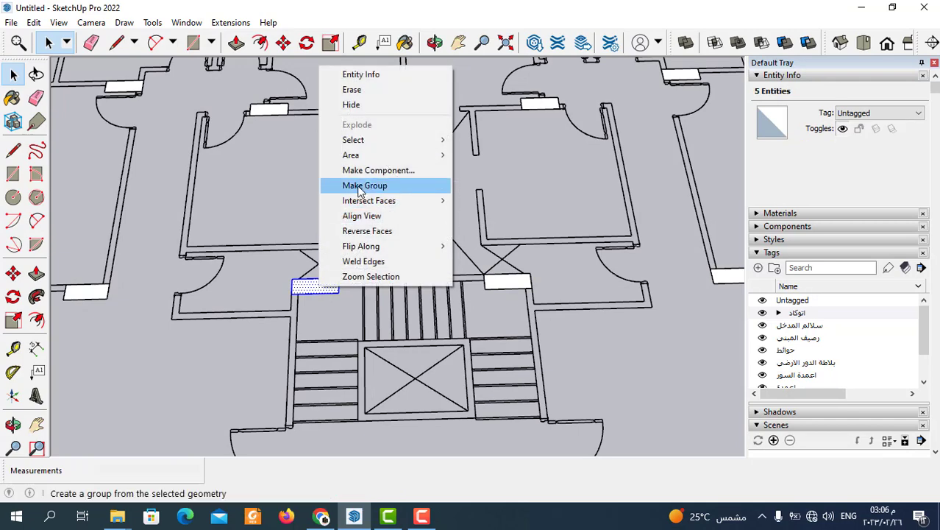
pyautogui.click(412, 185)
pyautogui.scroll(-3, 310, 266)
pyautogui.scroll(3, 251, 262)
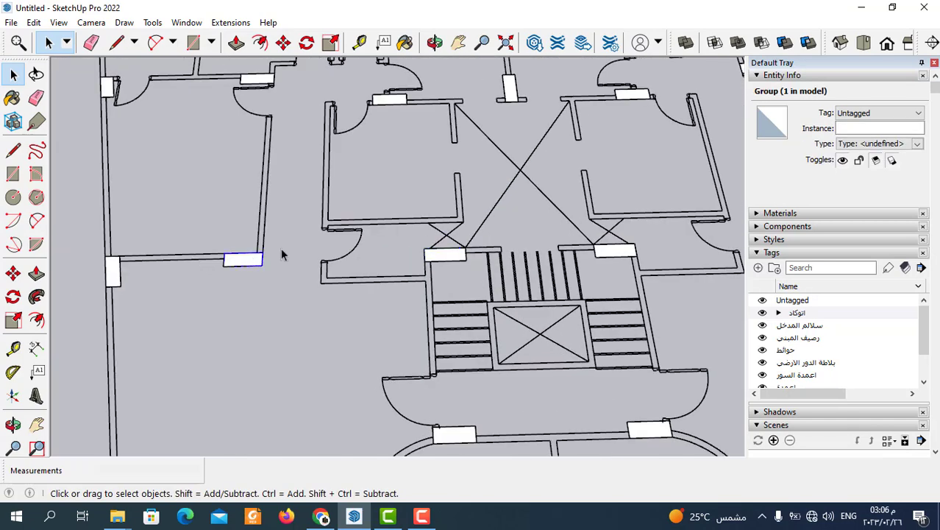
pyautogui.scroll(-3, 367, 242)
pyautogui.scroll(3, 412, 339)
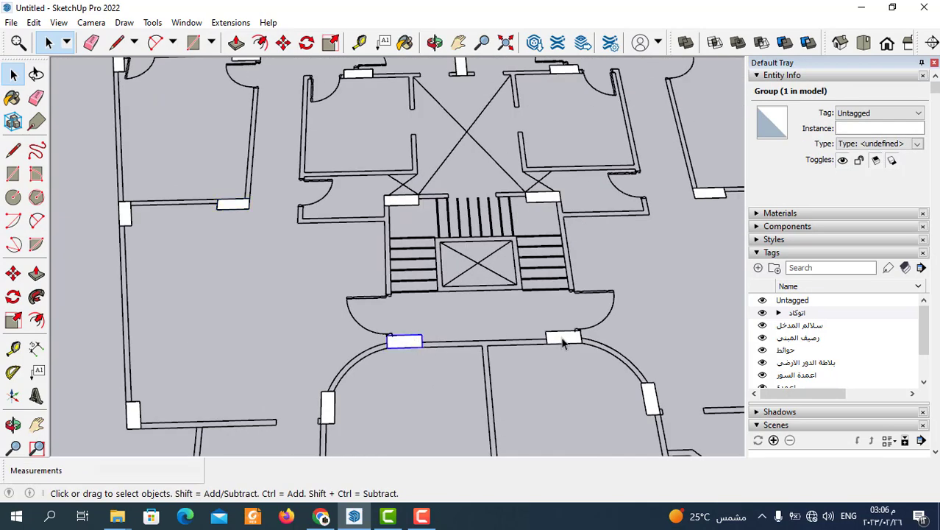
pyautogui.scroll(-2, 332, 299)
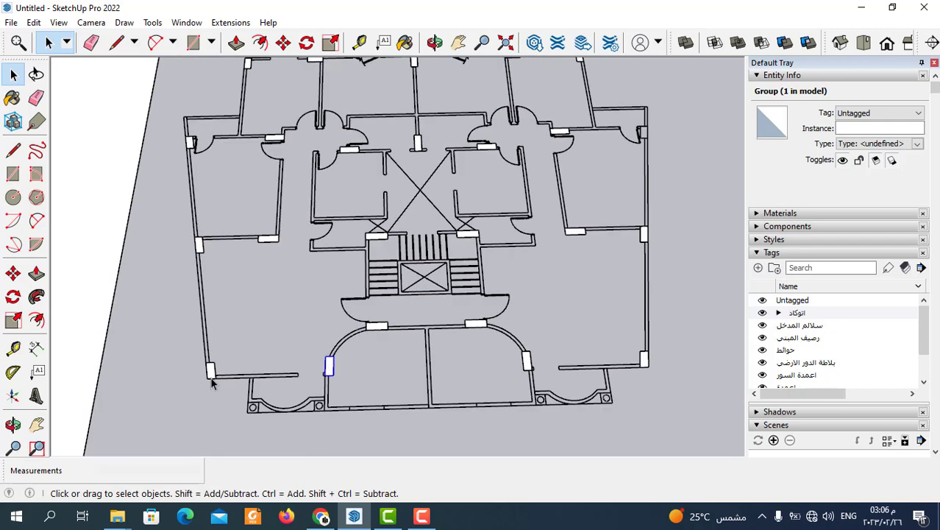
pyautogui.scroll(-2, 406, 283)
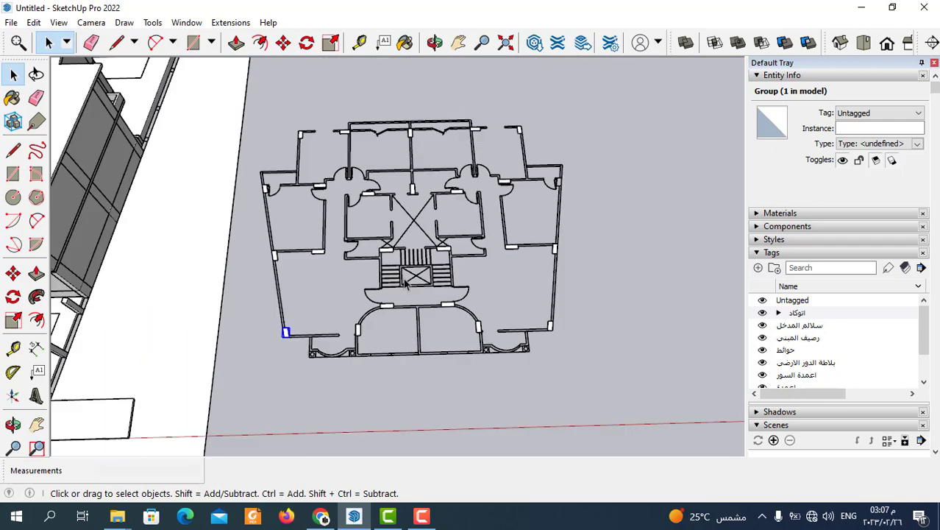
pyautogui.click(466, 257)
pyautogui.scroll(2, 468, 261)
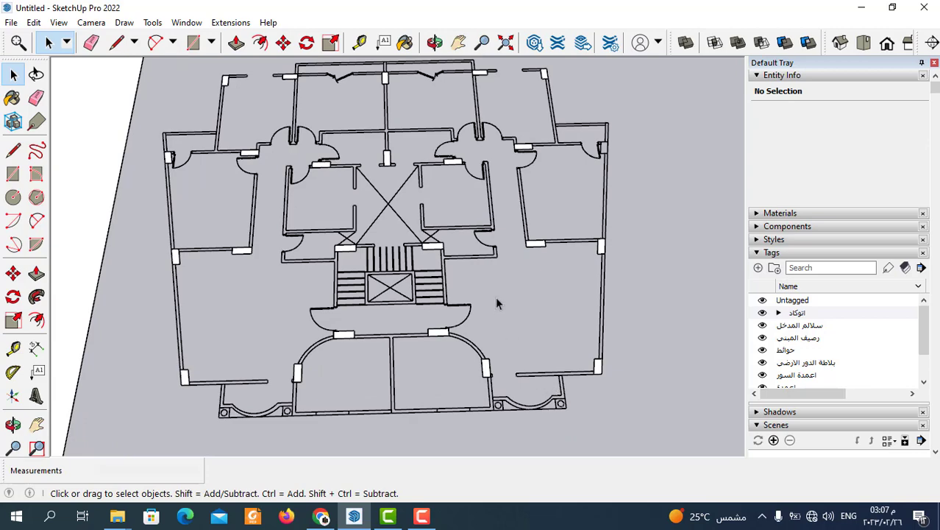
pyautogui.scroll(-2, 496, 302)
pyautogui.scroll(1, 309, 294)
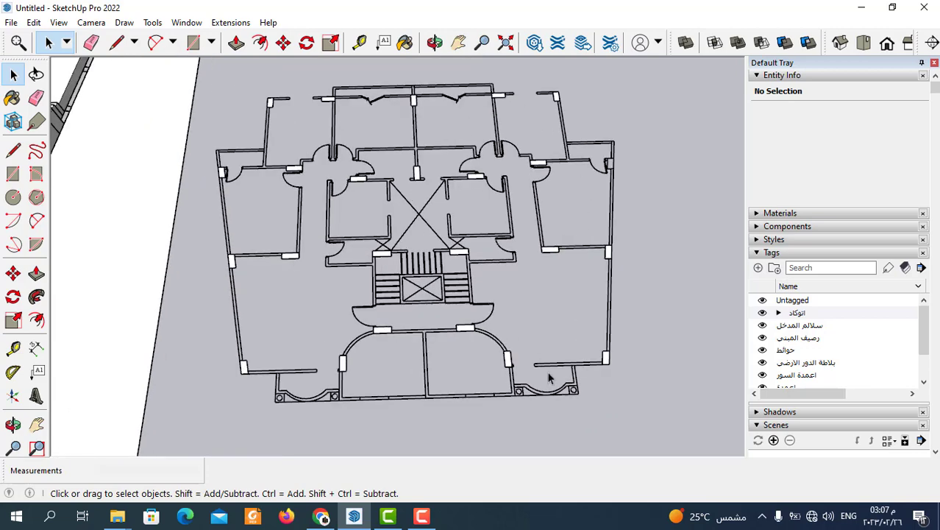
pyautogui.scroll(-1, 586, 301)
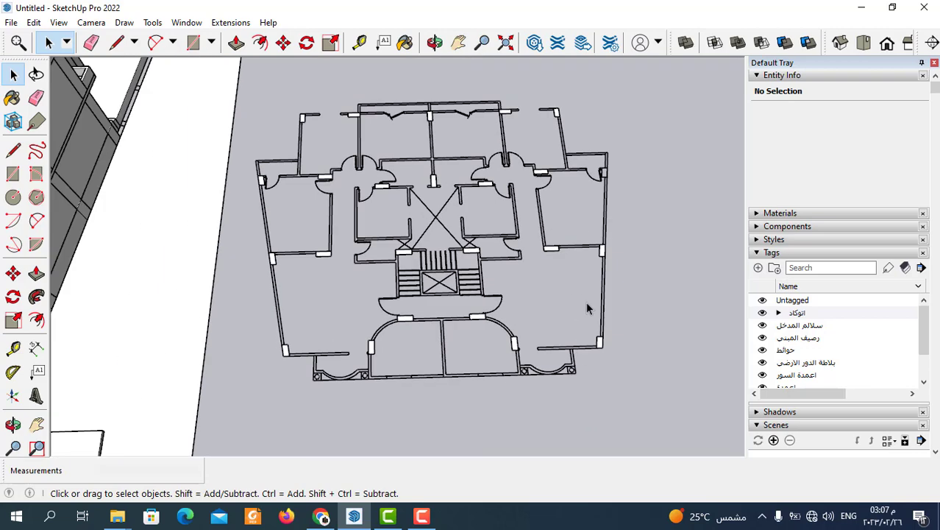
pyautogui.scroll(2, 559, 339)
pyautogui.scroll(-1, 517, 388)
pyautogui.scroll(1, 517, 387)
pyautogui.scroll(-1, 518, 393)
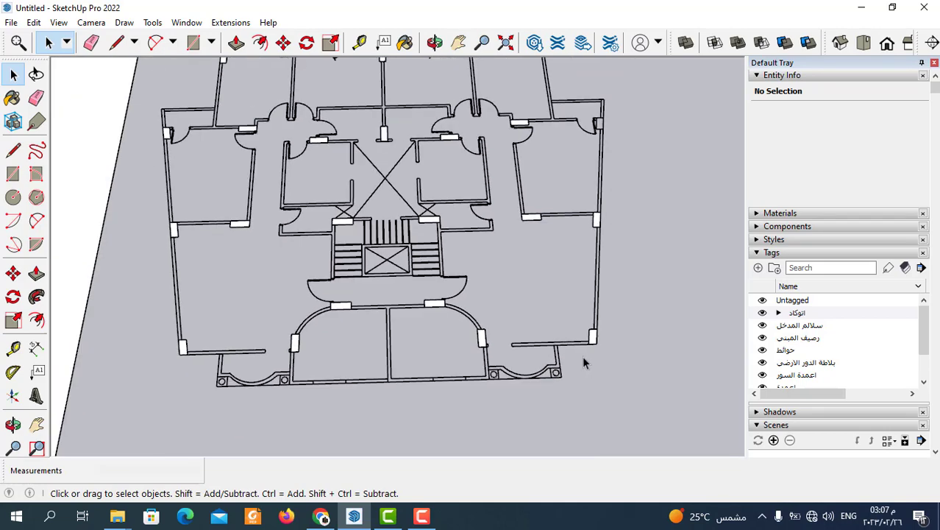
pyautogui.scroll(1, 570, 349)
pyautogui.scroll(2, 471, 359)
pyautogui.scroll(1, 438, 355)
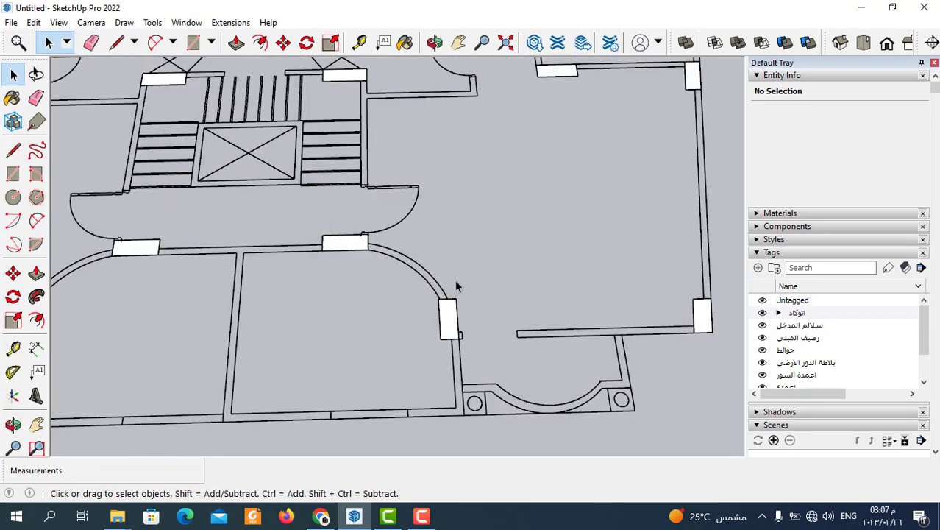
pyautogui.scroll(-2, 470, 301)
pyautogui.scroll(2, 484, 320)
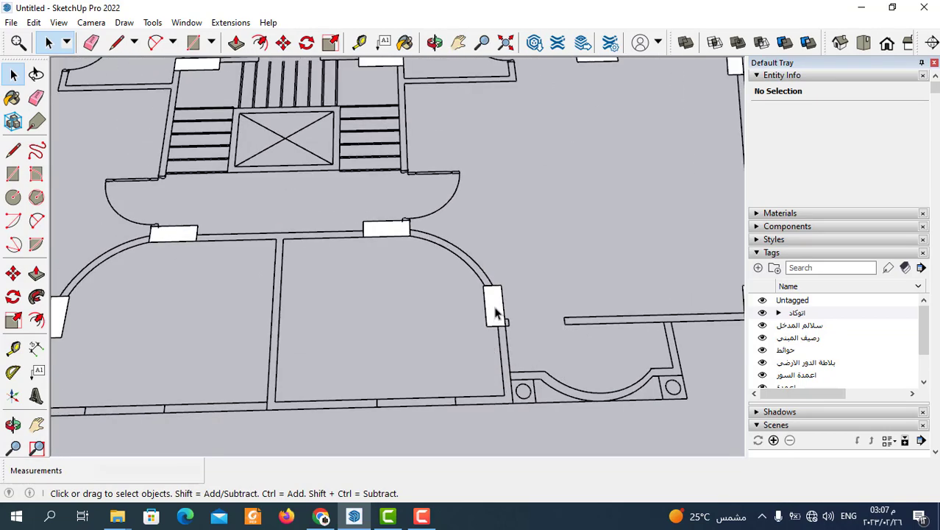
pyautogui.doubleClick(494, 308)
pyautogui.scroll(1, 485, 356)
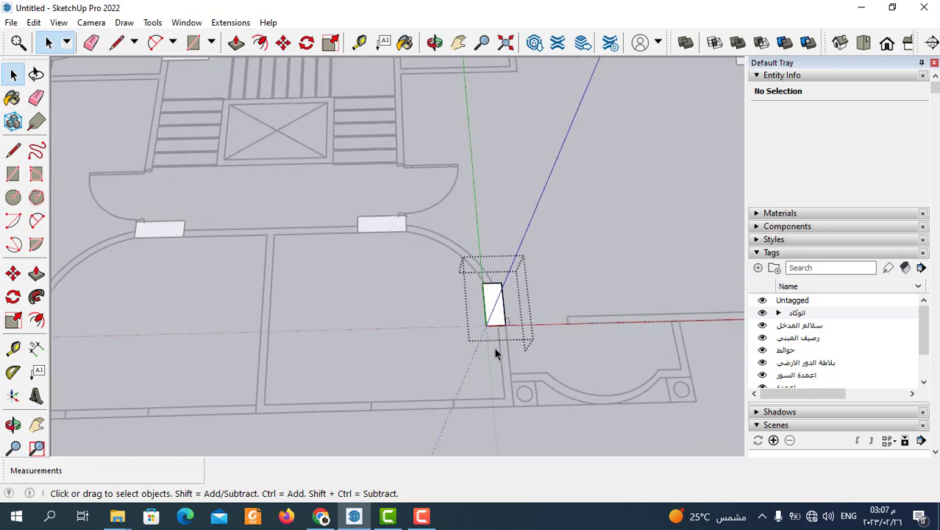
pyautogui.scroll(1, 496, 337)
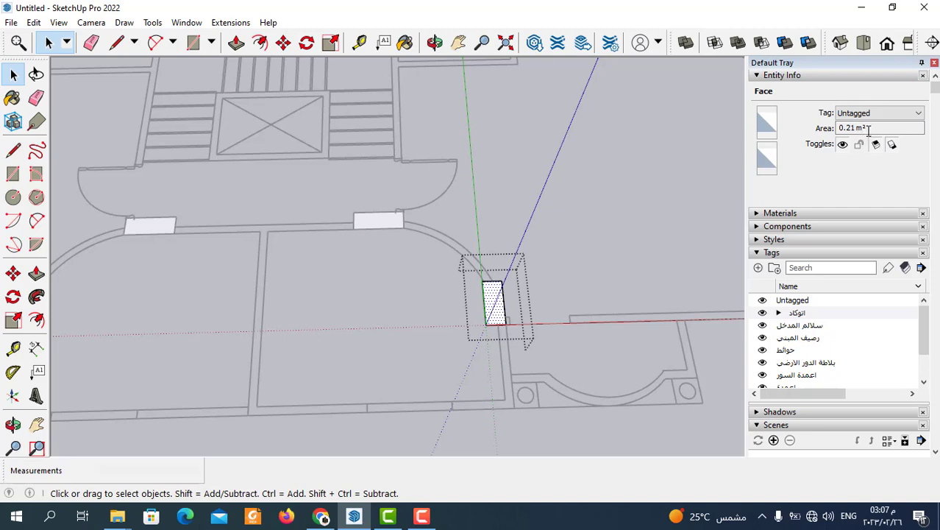
pyautogui.click(631, 210)
pyautogui.scroll(-3, 519, 254)
pyautogui.scroll(-3, 552, 331)
pyautogui.scroll(-3, 586, 384)
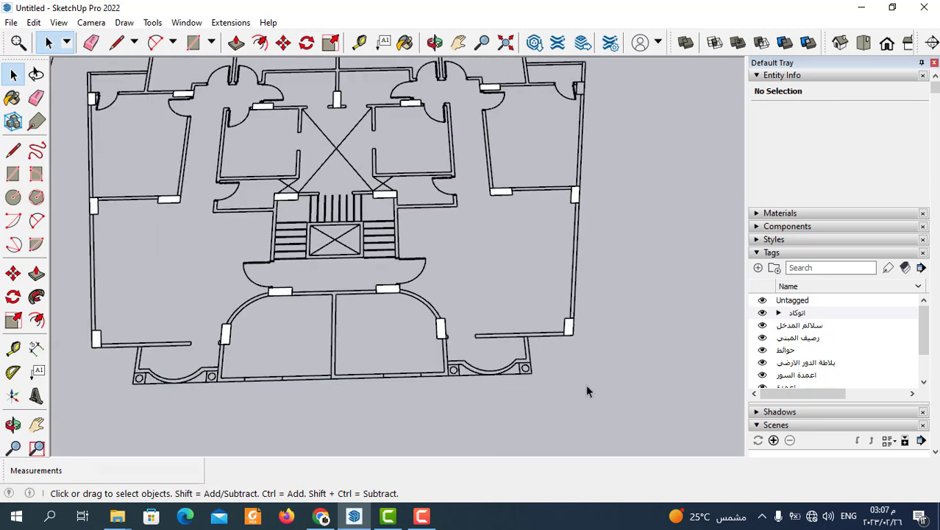
pyautogui.scroll(-2, 581, 390)
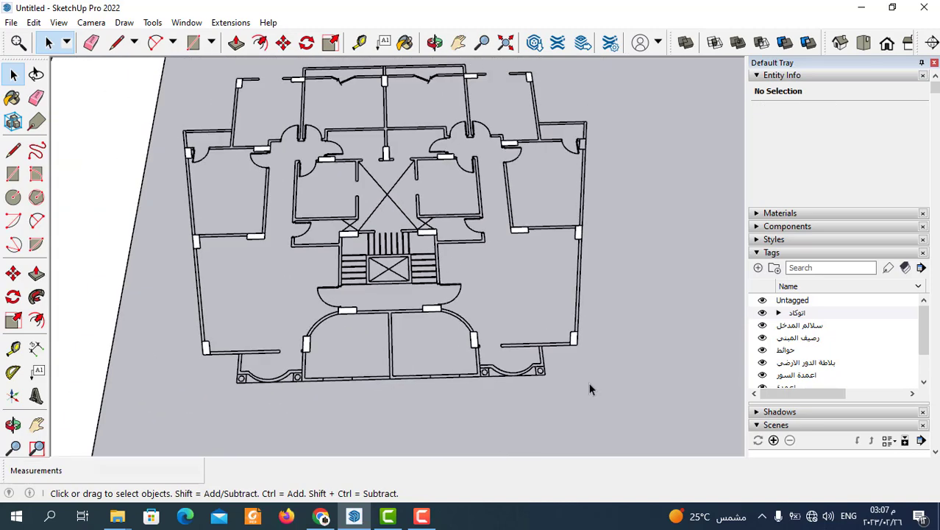
pyautogui.scroll(1, 500, 379)
pyautogui.scroll(2, 515, 394)
pyautogui.scroll(-2, 510, 397)
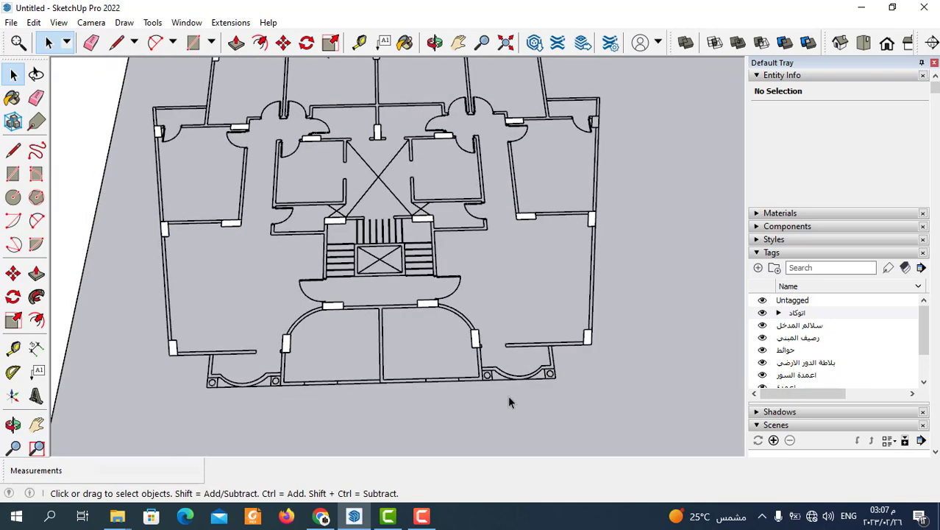
pyautogui.scroll(-1, 508, 401)
pyautogui.scroll(2, 505, 383)
pyautogui.scroll(-1, 503, 365)
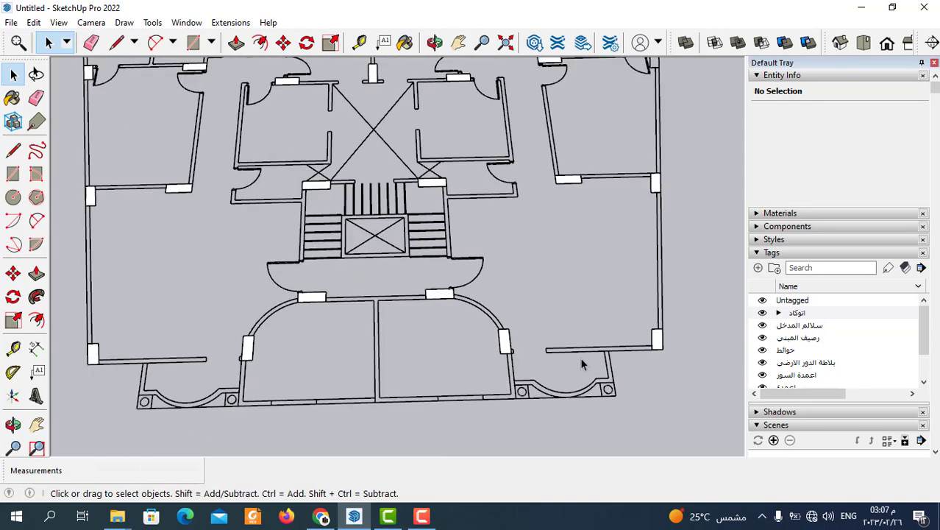
# Step: Extrude the column group at the right wall up to 3.00 m
pyautogui.doubleClick(657, 342)
pyautogui.scroll(1, 664, 381)
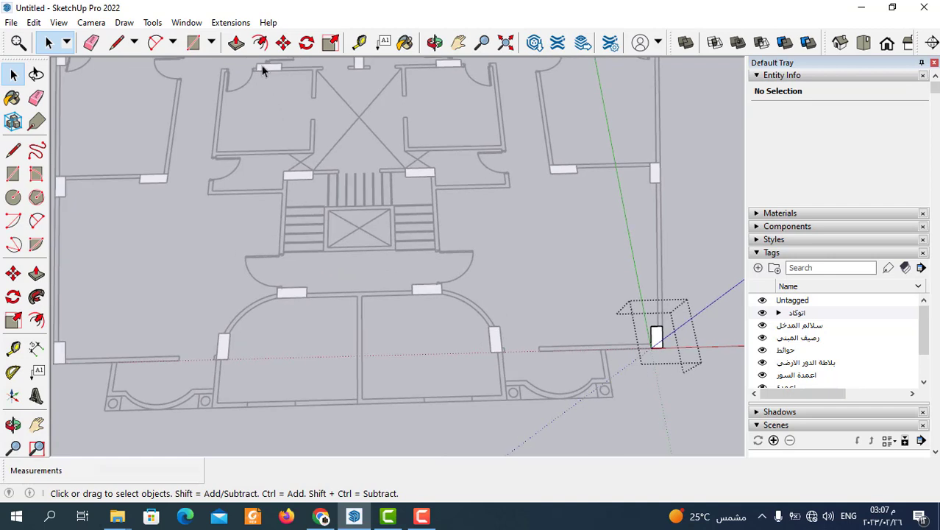
pyautogui.click(236, 42)
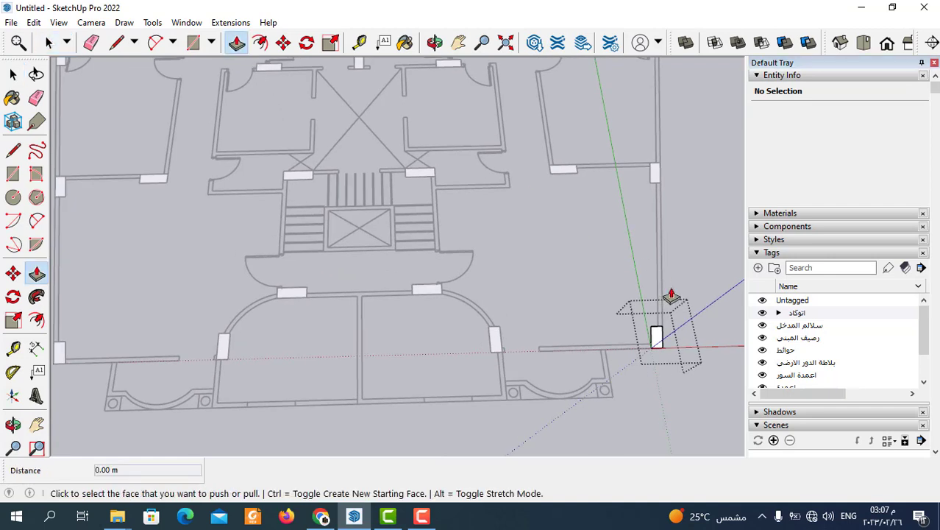
pyautogui.click(660, 353)
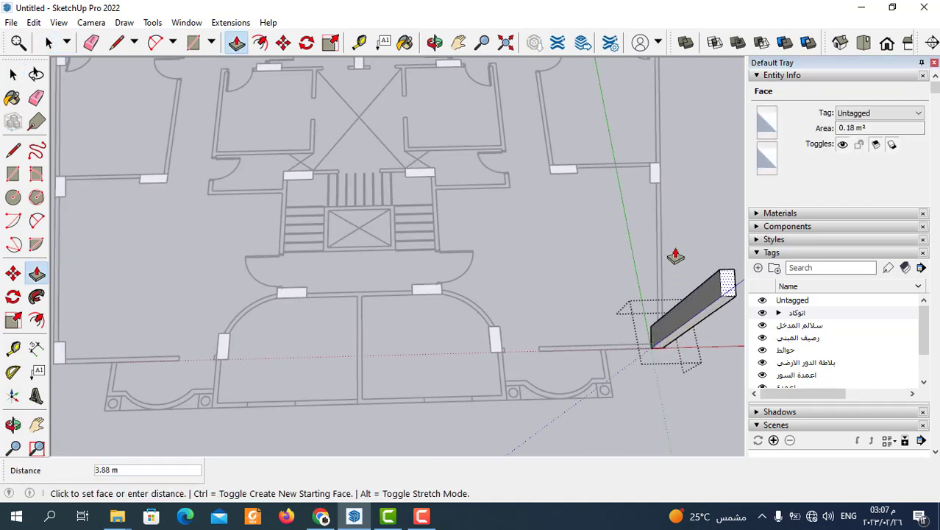
pyautogui.press('Return')
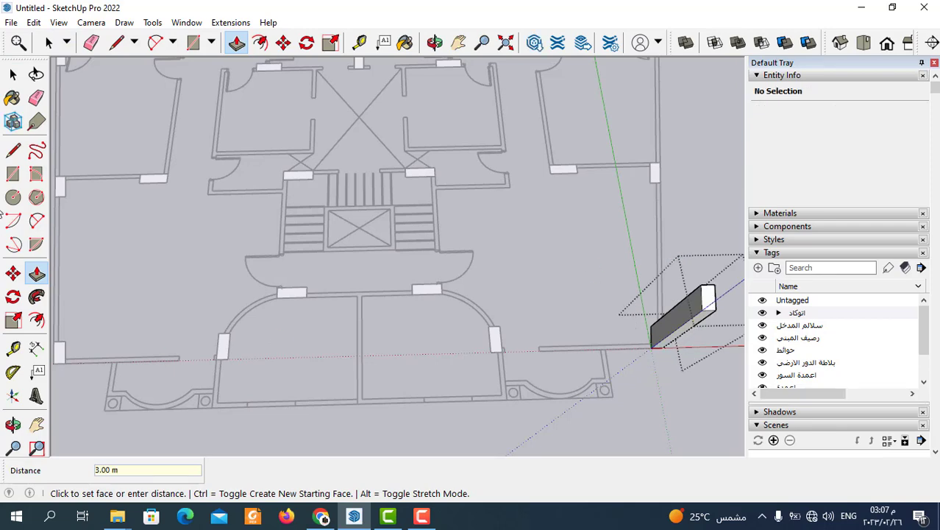
pyautogui.click(48, 42)
pyautogui.moveTo(185, 218)
pyautogui.mouseDown(button='middle')
pyautogui.moveTo(539, 365)
pyautogui.moveTo(505, 380)
pyautogui.mouseUp(button='middle')
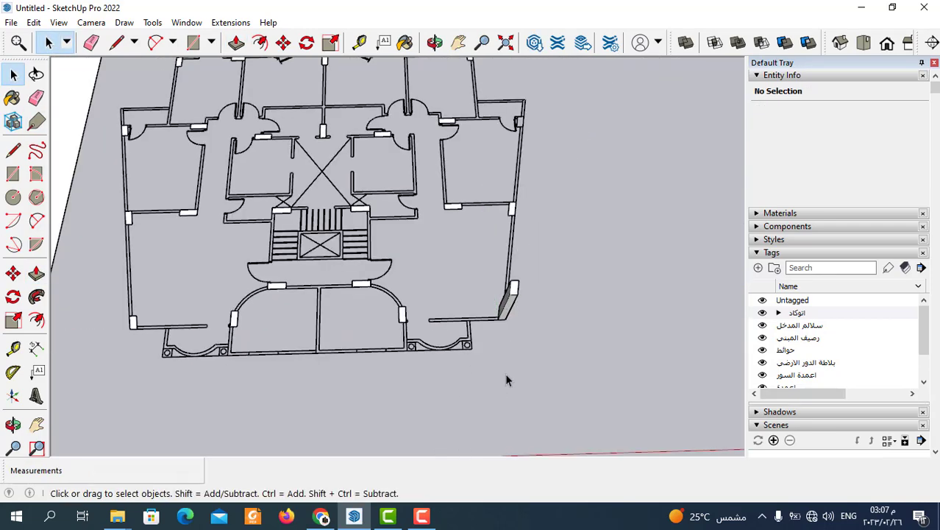
pyautogui.scroll(3, 515, 346)
pyautogui.moveTo(519, 322); pyautogui.dragTo(462, 247, button='middle')
pyautogui.scroll(-2, 672, 332)
pyautogui.scroll(3, 439, 322)
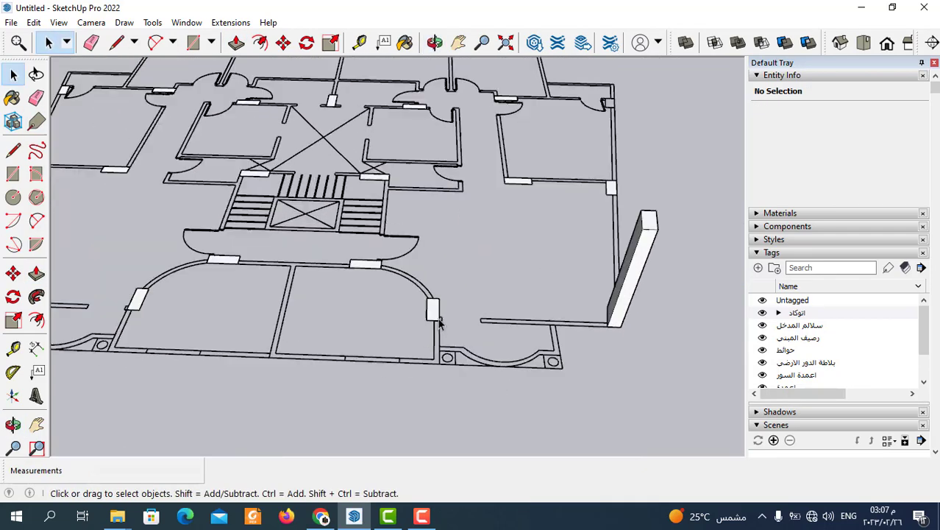
pyautogui.scroll(1, 439, 323)
# Step: Extrude a small column footprint to the same 3.00 m height
pyautogui.doubleClick(435, 313)
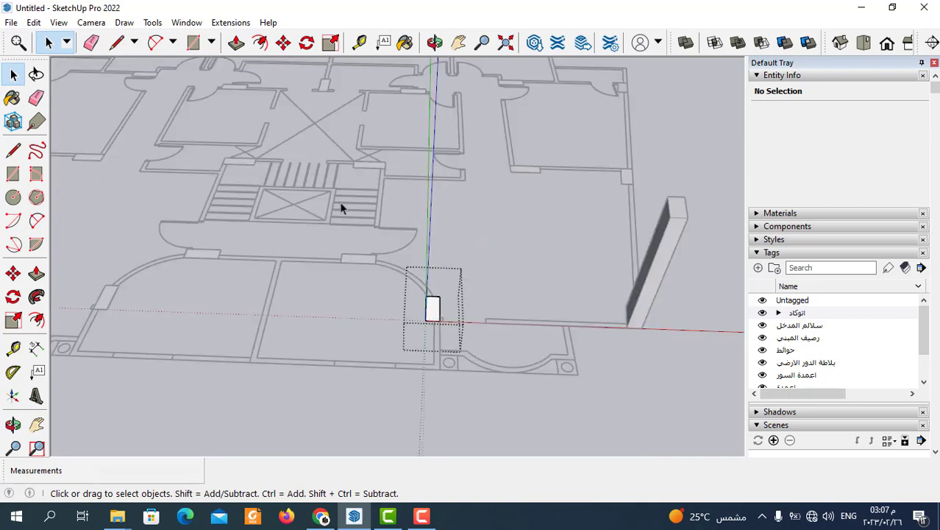
pyautogui.click(237, 50)
pyautogui.doubleClick(436, 328)
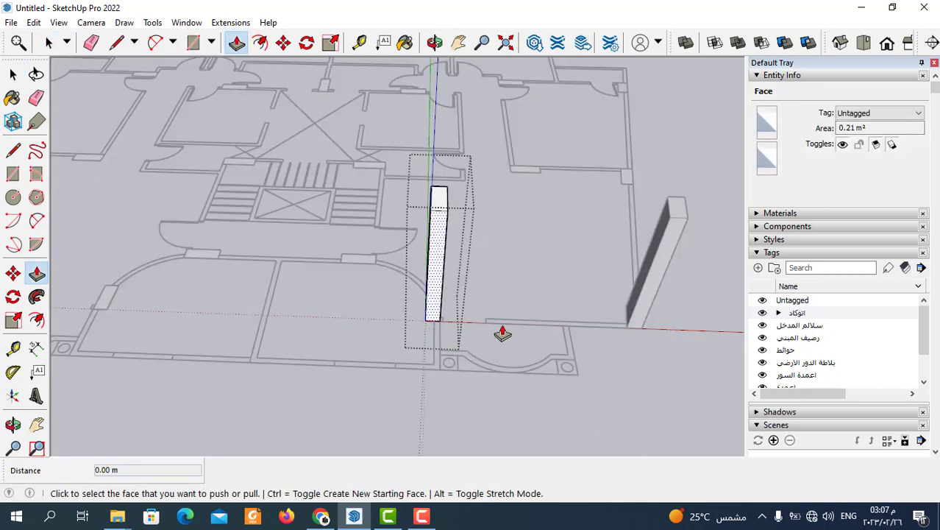
pyautogui.moveTo(625, 265); pyautogui.dragTo(559, 280, button='middle')
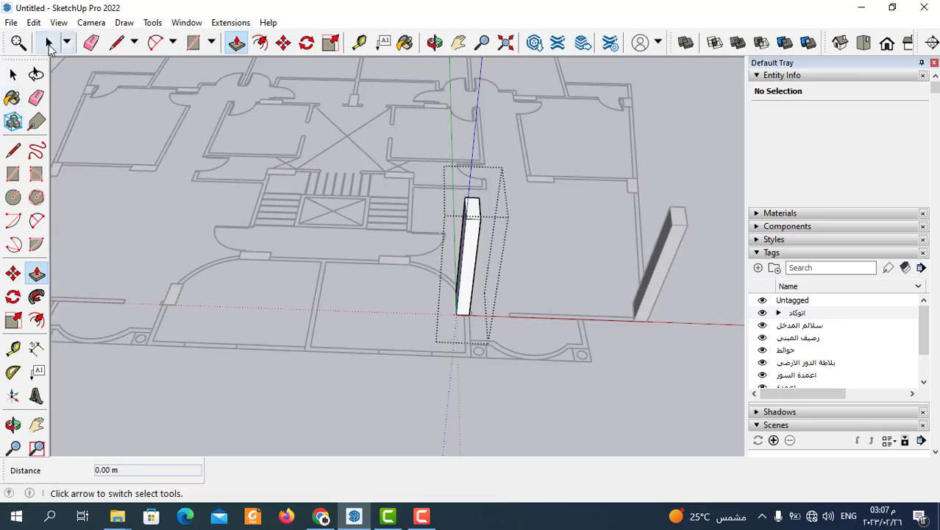
pyautogui.click(48, 42)
pyautogui.moveTo(272, 410); pyautogui.dragTo(646, 347, button='middle')
pyautogui.scroll(5, 518, 313)
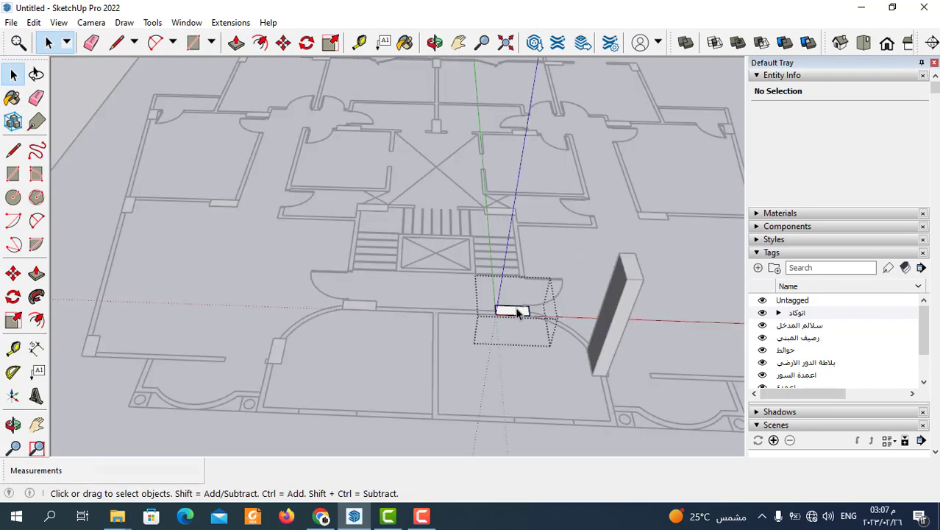
# Step: Pull the next small column face up into a pillar
pyautogui.click(236, 42)
pyautogui.scroll(1, 517, 312)
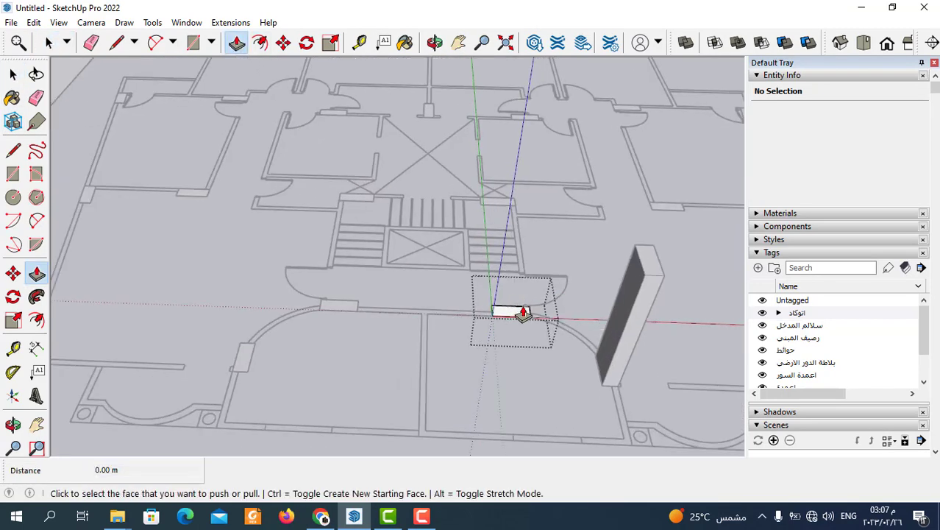
pyautogui.click(519, 313)
pyautogui.click(556, 283)
pyautogui.scroll(-3, 557, 283)
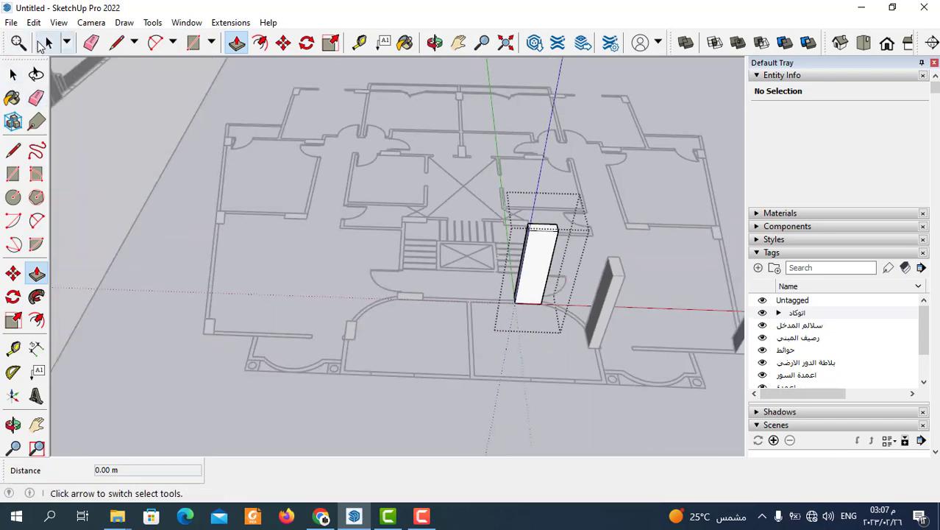
pyautogui.click(48, 42)
pyautogui.scroll(3, 443, 321)
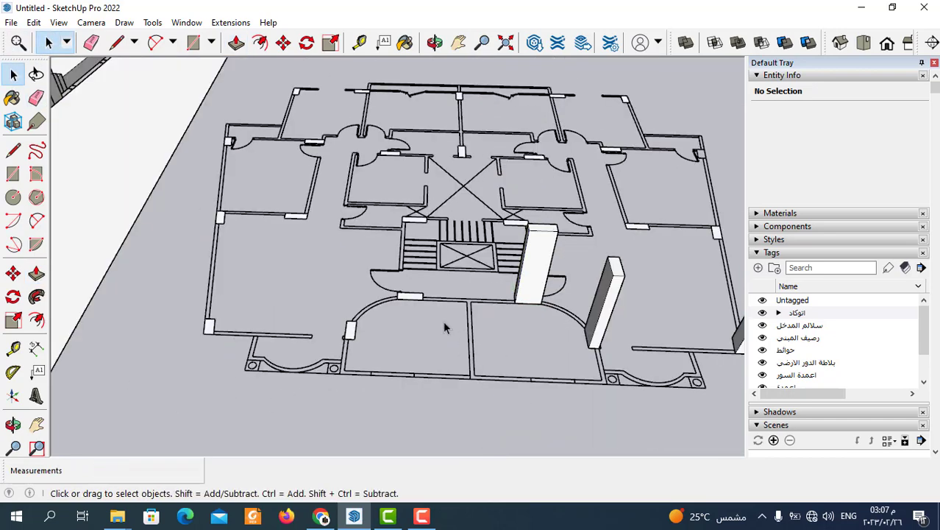
pyautogui.scroll(3, 419, 294)
# Step: Extrude another small column group to the previous column height and close the group
pyautogui.doubleClick(418, 292)
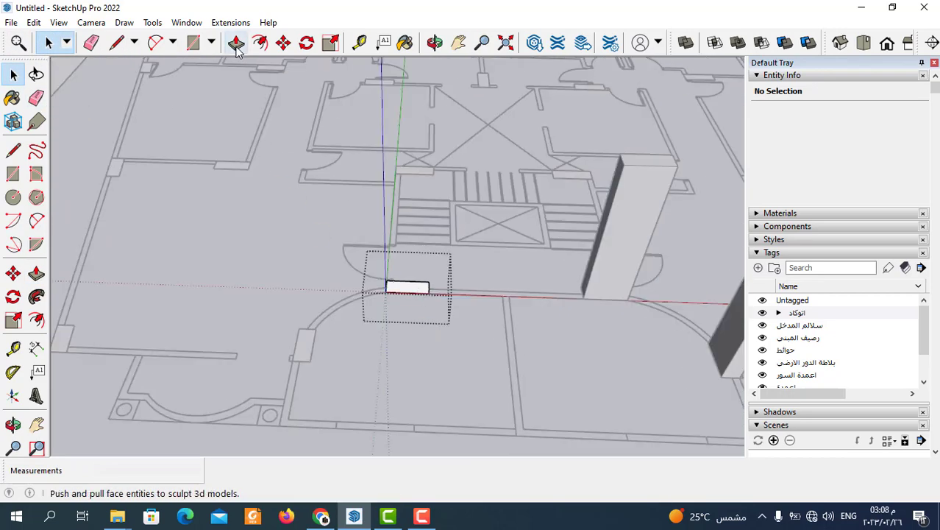
pyautogui.click(237, 42)
pyautogui.doubleClick(411, 287)
pyautogui.scroll(-1, 375, 248)
pyautogui.click(49, 42)
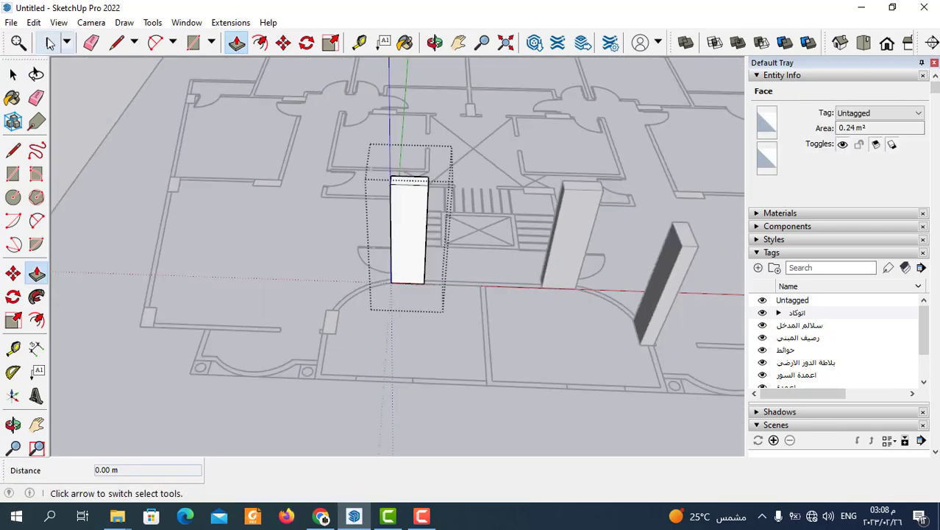
pyautogui.click(270, 146)
pyautogui.scroll(-3, 318, 382)
pyautogui.scroll(5, 344, 321)
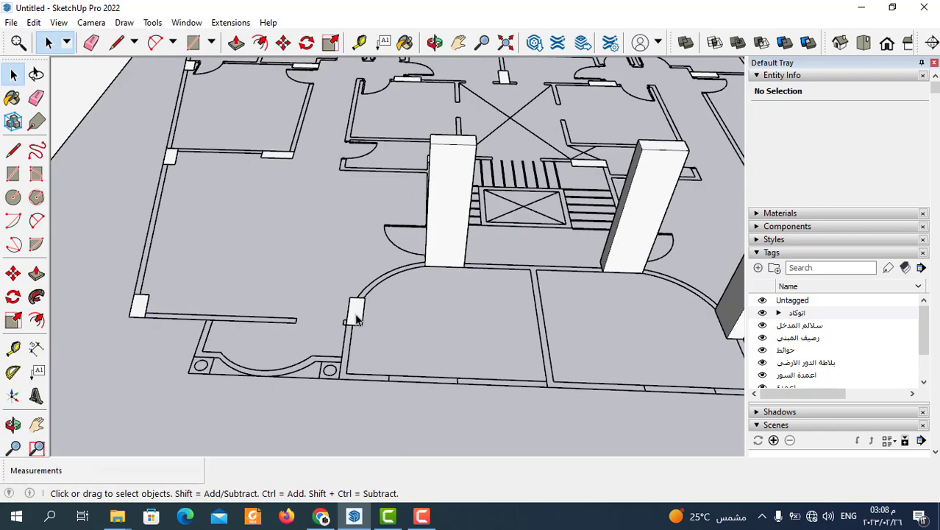
# Step: Raise the next column group's face into a full-height column
pyautogui.doubleClick(355, 317)
pyautogui.click(236, 42)
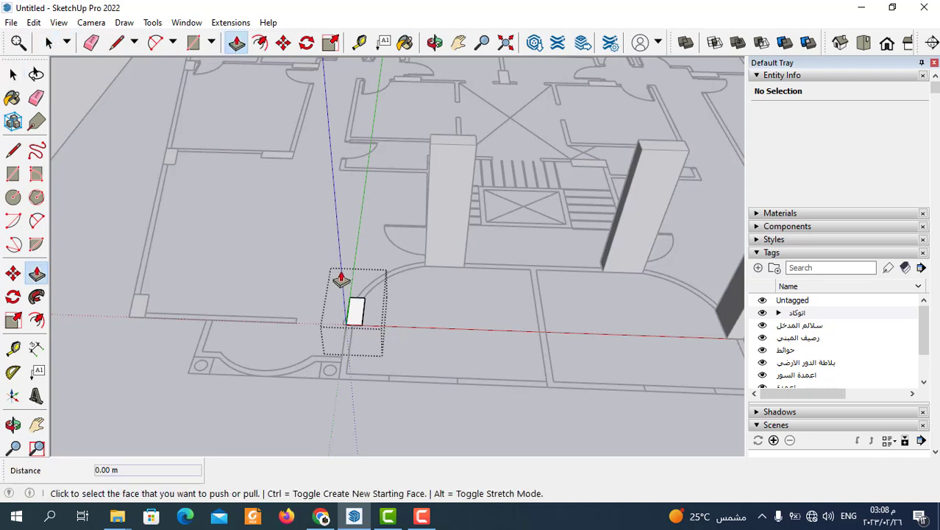
pyautogui.click(359, 316)
pyautogui.click(434, 294)
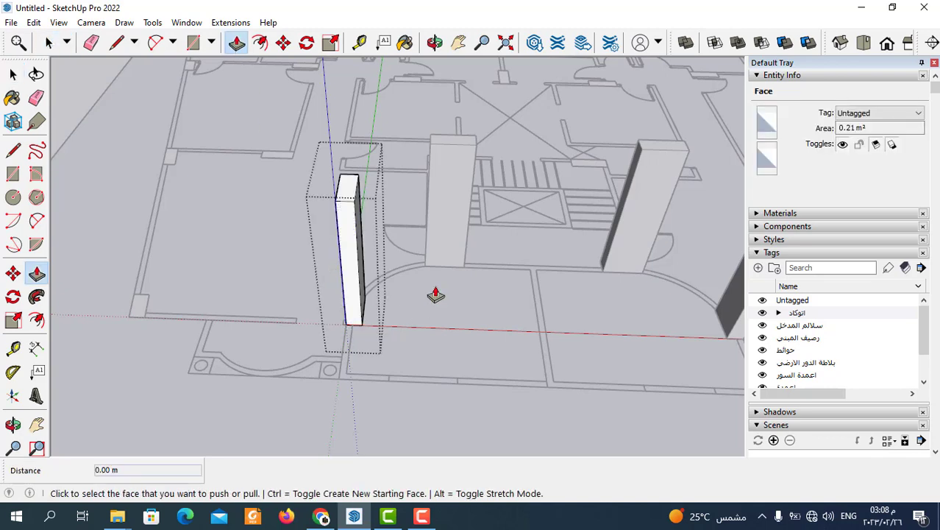
pyautogui.scroll(-1, 434, 295)
pyautogui.click(49, 42)
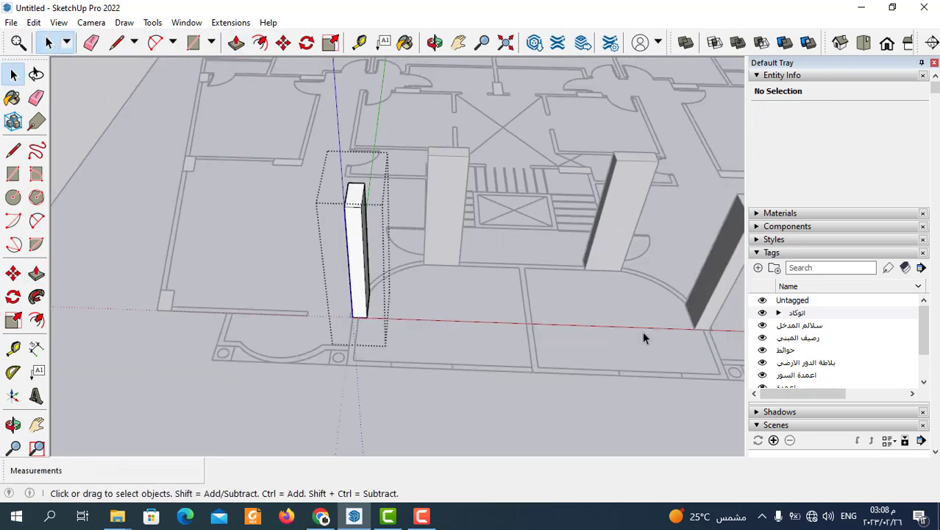
pyautogui.scroll(1, 260, 361)
pyautogui.scroll(2, 221, 309)
pyautogui.scroll(1, 163, 180)
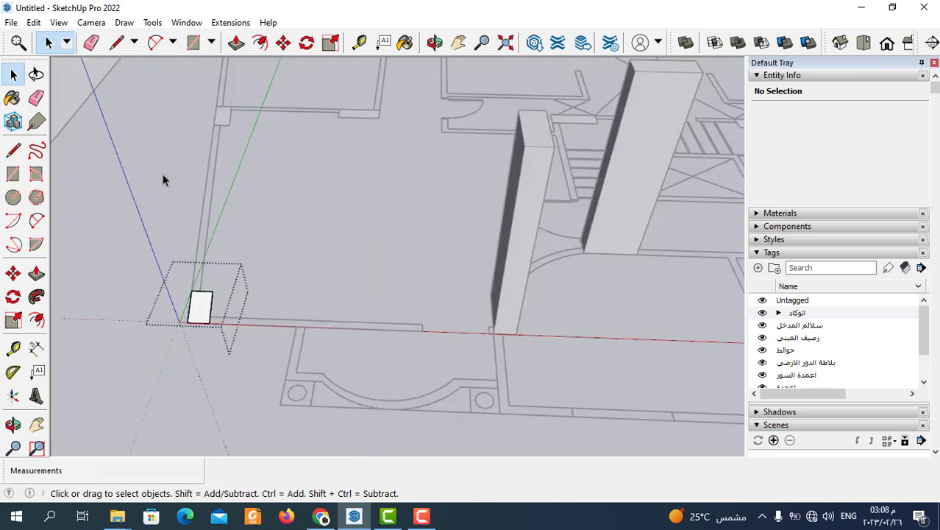
# Step: Extrude one more column face to the same height
pyautogui.click(236, 42)
pyautogui.doubleClick(209, 321)
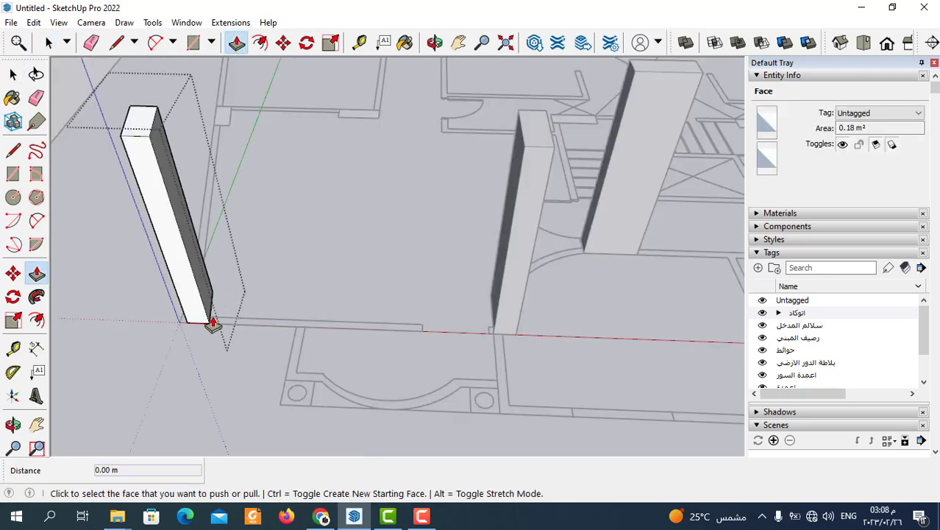
pyautogui.click(48, 43)
pyautogui.scroll(-3, 444, 315)
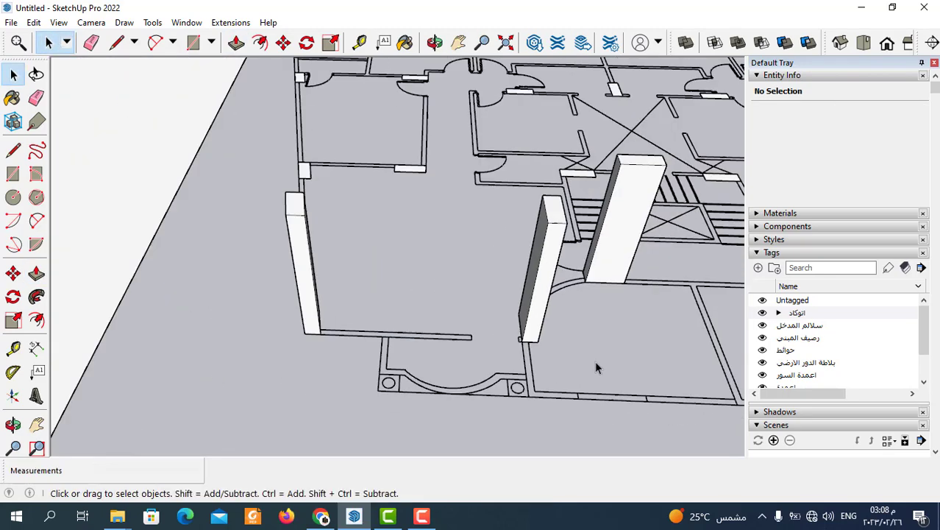
pyautogui.scroll(-2, 443, 315)
pyautogui.scroll(-1, 378, 325)
pyautogui.moveTo(379, 326); pyautogui.dragTo(634, 326, button='middle')
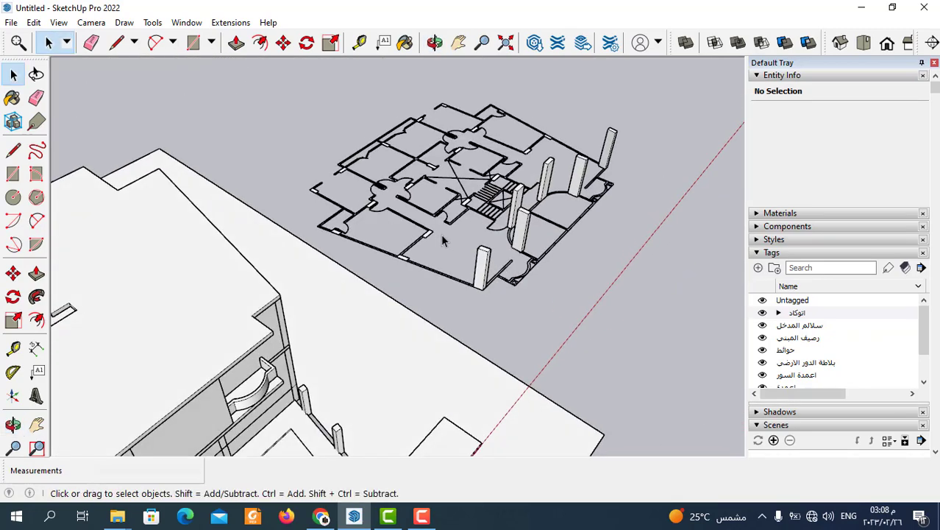
# Step: Extrude the small rectangle's group into a full-height column
pyautogui.scroll(4, 382, 271)
pyautogui.scroll(3, 381, 271)
pyautogui.doubleClick(382, 291)
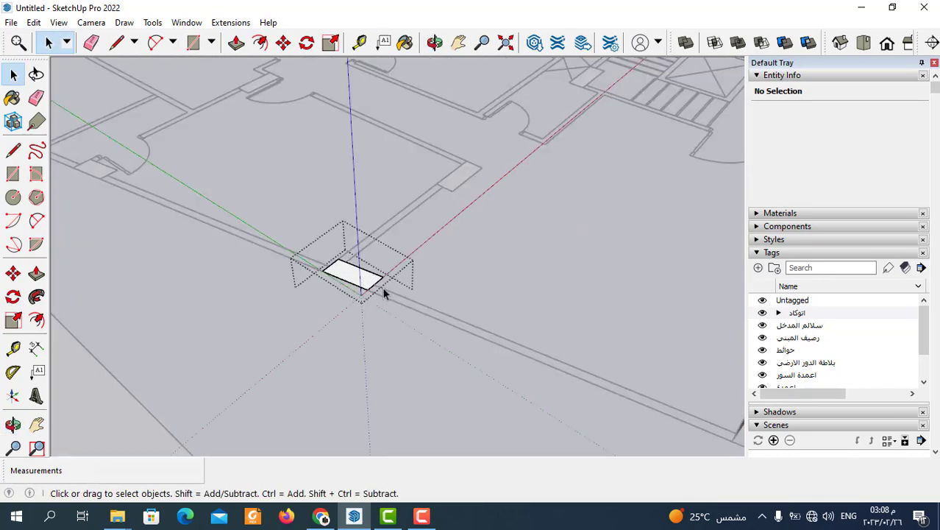
pyautogui.click(237, 44)
pyautogui.doubleClick(344, 283)
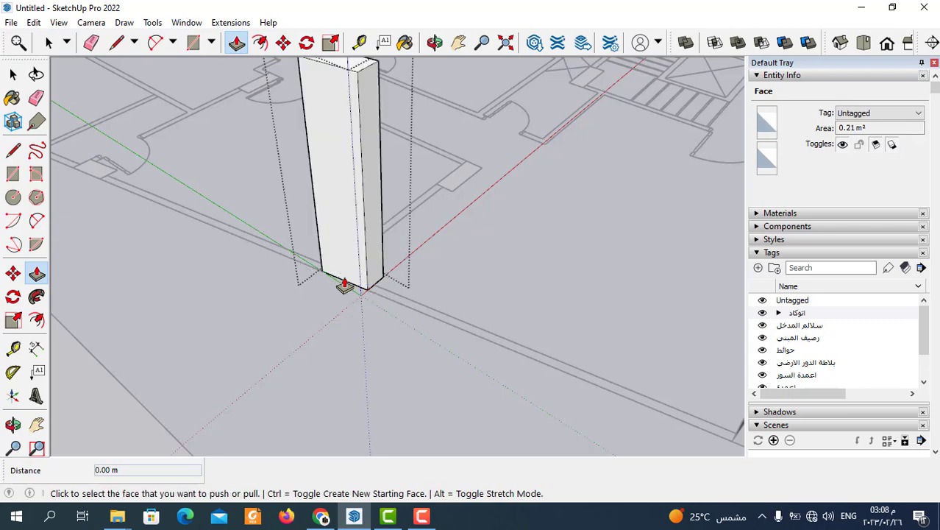
pyautogui.scroll(-1, 256, 263)
pyautogui.click(48, 43)
pyautogui.click(402, 317)
pyautogui.scroll(-3, 402, 317)
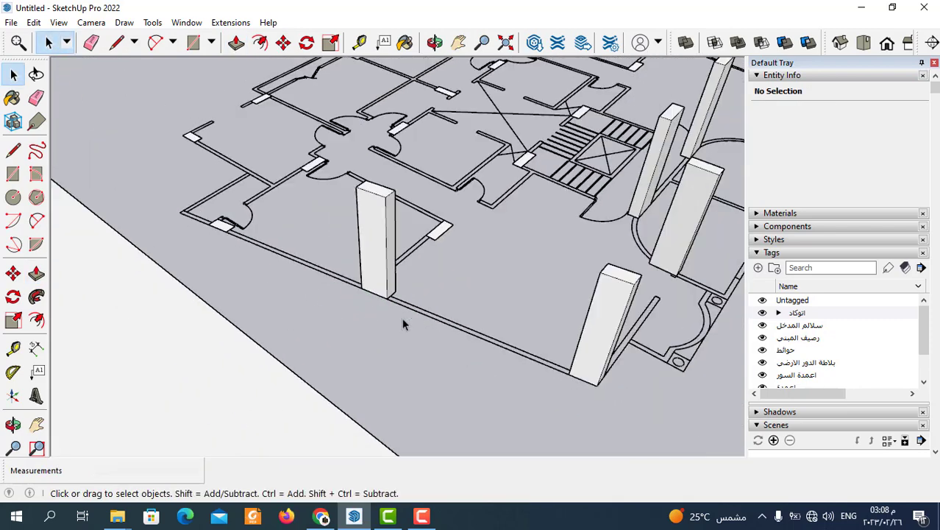
pyautogui.scroll(-2, 365, 304)
# Step: Check the column height from its base with the Line tool, then cancel
pyautogui.click(116, 43)
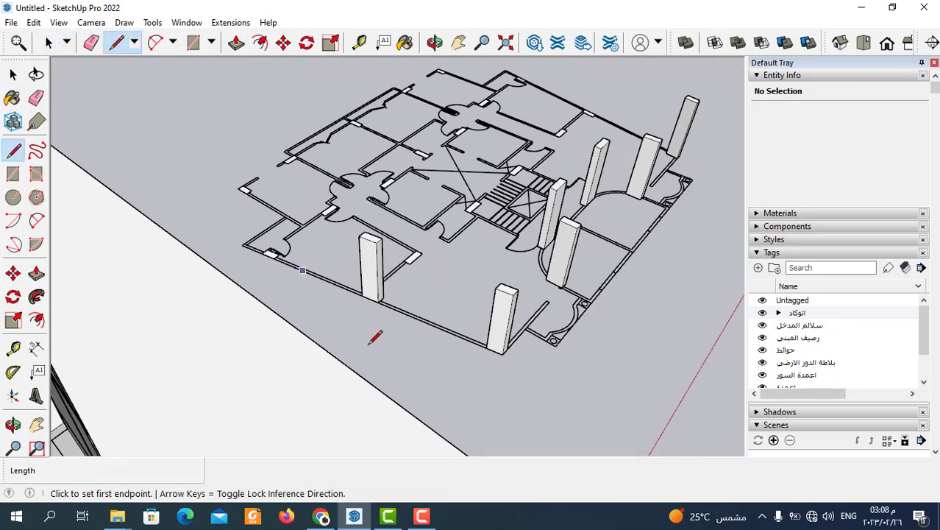
pyautogui.scroll(3, 390, 279)
pyautogui.click(388, 271)
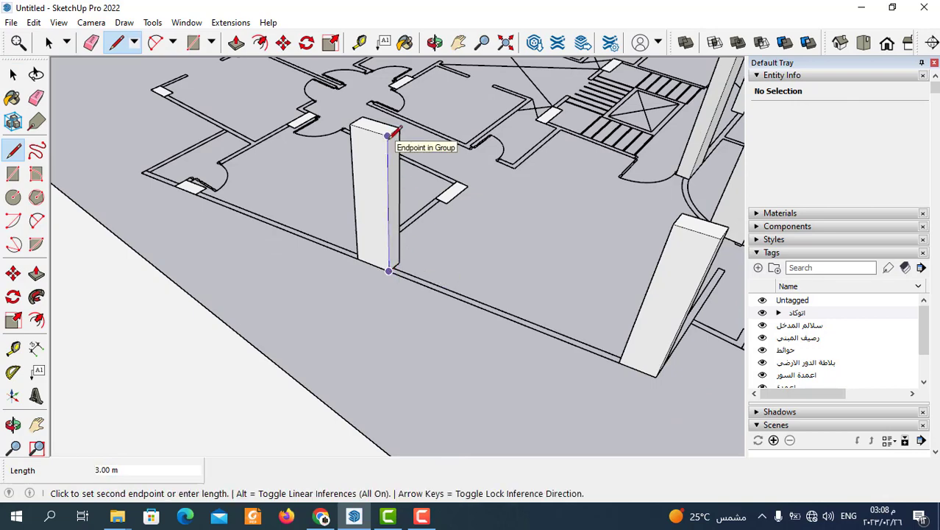
pyautogui.click(48, 42)
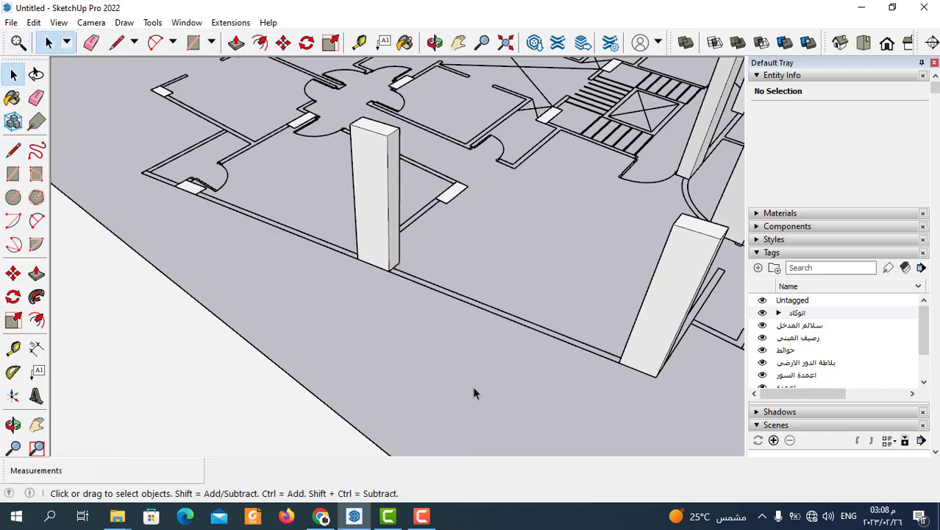
pyautogui.scroll(-3, 391, 315)
pyautogui.scroll(3, 328, 282)
# Step: Extrude the corner column group at the left outer corner to the same height
pyautogui.doubleClick(328, 282)
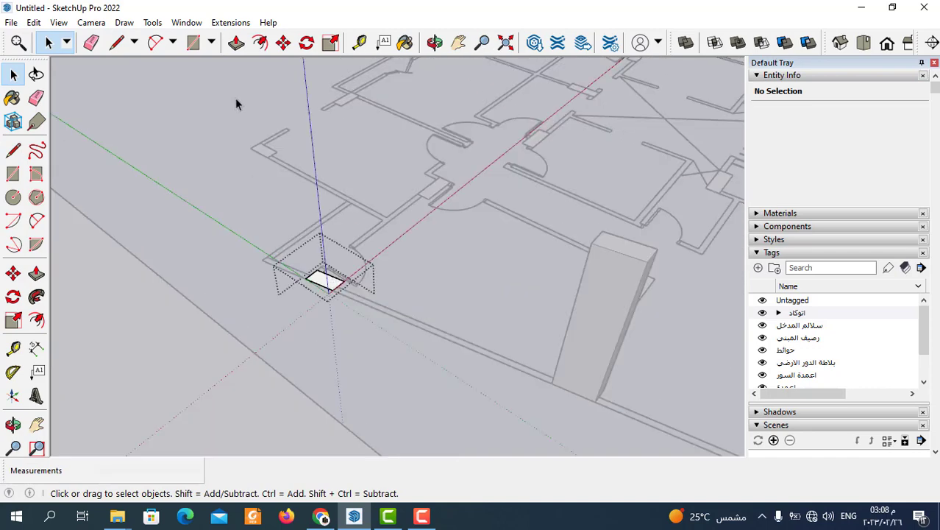
pyautogui.click(236, 42)
pyautogui.doubleClick(333, 293)
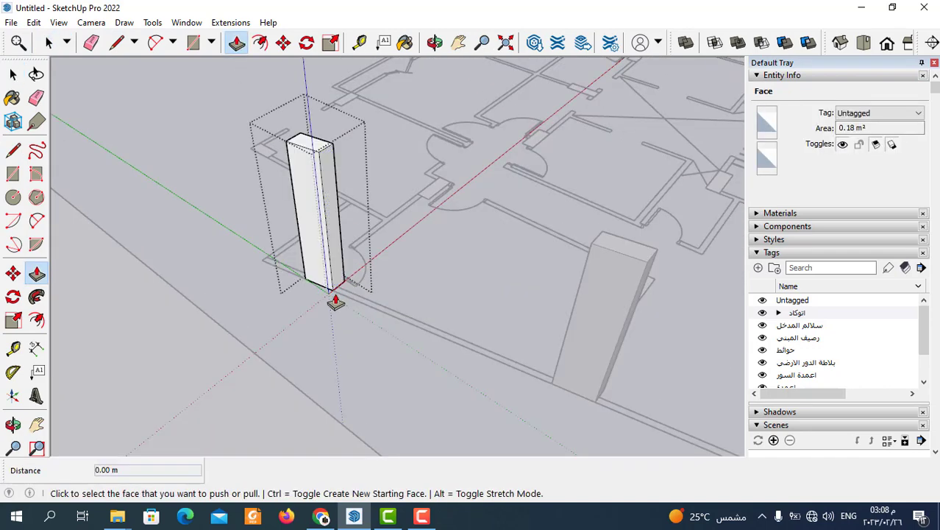
pyautogui.click(48, 42)
pyautogui.click(225, 308)
# Step: Raise the first small column group's face into a tall 3 m column
pyautogui.scroll(-5, 226, 305)
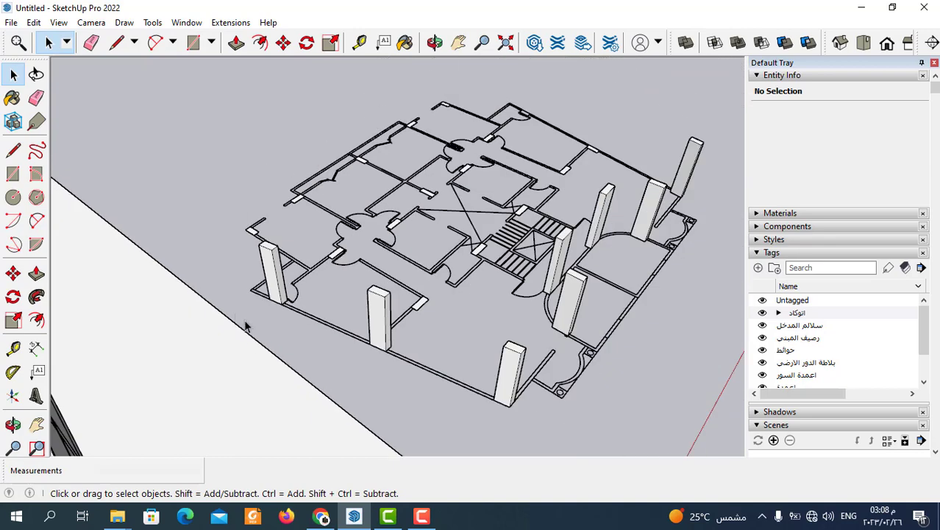
pyautogui.moveTo(246, 323)
pyautogui.mouseDown(button='middle')
pyautogui.moveTo(605, 336)
pyautogui.moveTo(426, 381)
pyautogui.mouseUp(button='middle')
pyautogui.scroll(5, 315, 357)
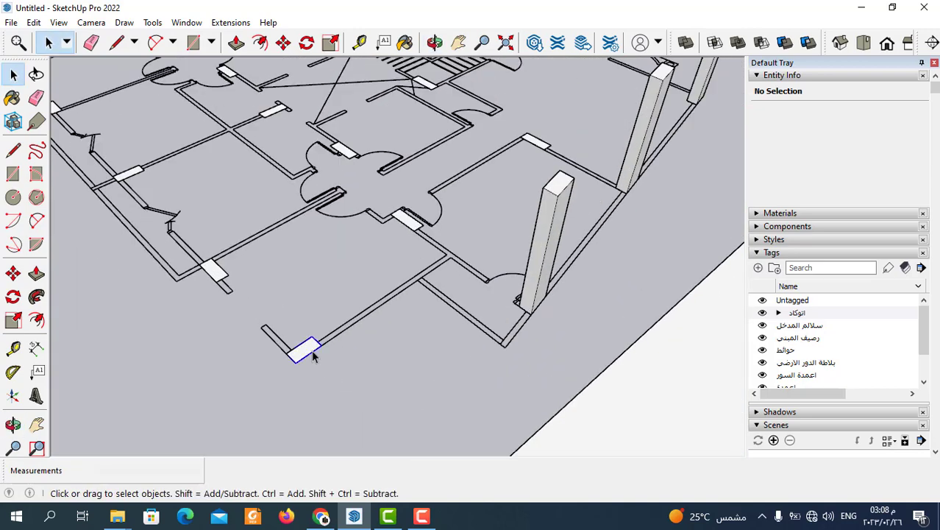
pyautogui.doubleClick(313, 356)
pyautogui.click(237, 44)
pyautogui.click(239, 48)
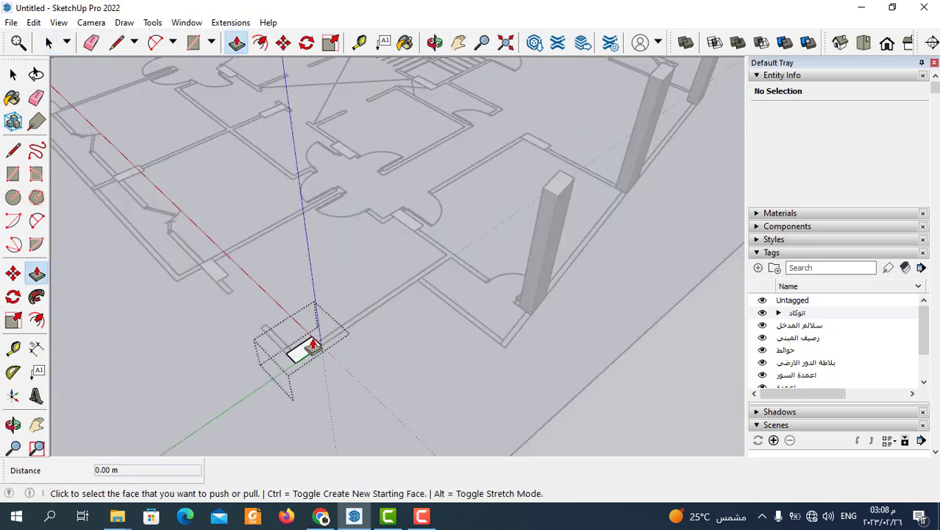
pyautogui.moveTo(312, 353); pyautogui.dragTo(157, 210)
pyautogui.click(48, 42)
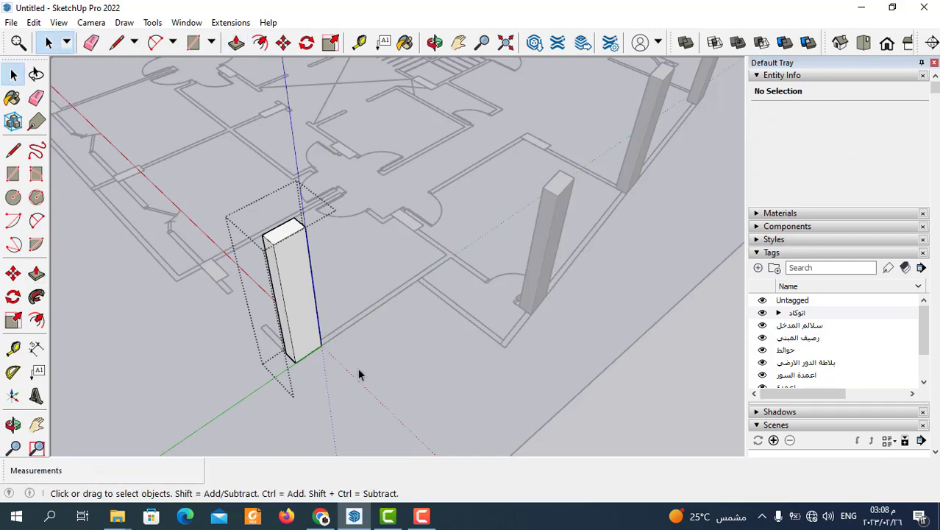
pyautogui.click(492, 278)
# Step: Extrude the column group beside the wall opening up to column height
pyautogui.scroll(-3, 313, 315)
pyautogui.moveTo(313, 315); pyautogui.dragTo(556, 319, button='middle')
pyautogui.scroll(5, 411, 291)
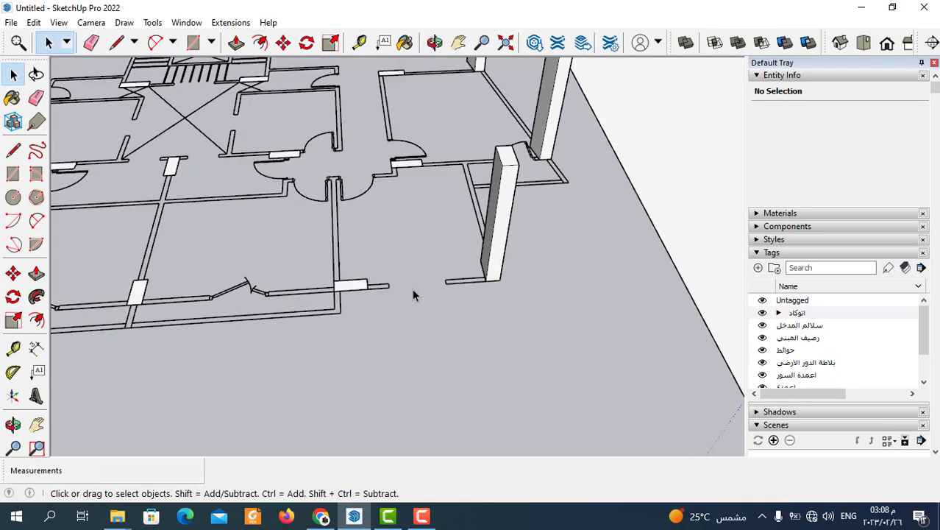
pyautogui.scroll(3, 353, 289)
pyautogui.doubleClick(354, 287)
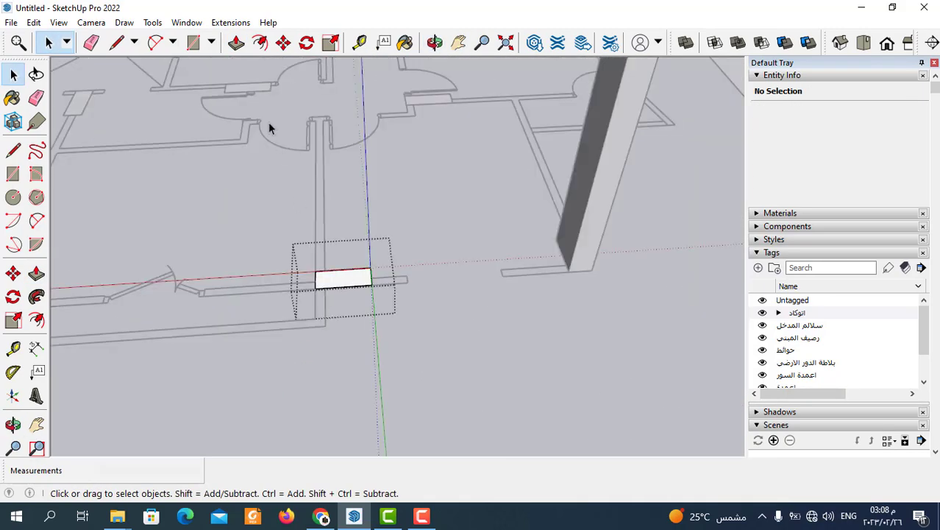
pyautogui.click(238, 44)
pyautogui.doubleClick(366, 287)
pyautogui.scroll(-2, 527, 336)
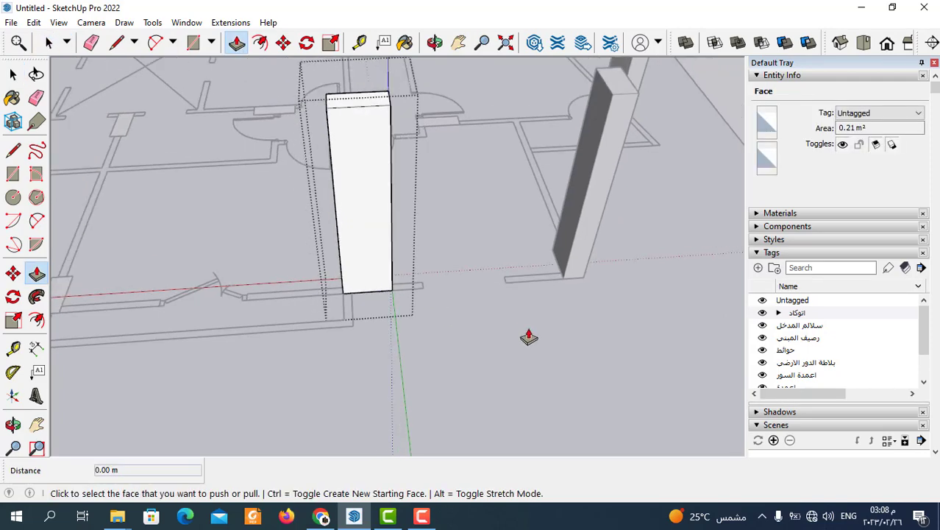
pyautogui.scroll(-2, 527, 336)
pyautogui.click(47, 44)
# Step: Raise the next small column group to match the other columns' height
pyautogui.scroll(-3, 314, 348)
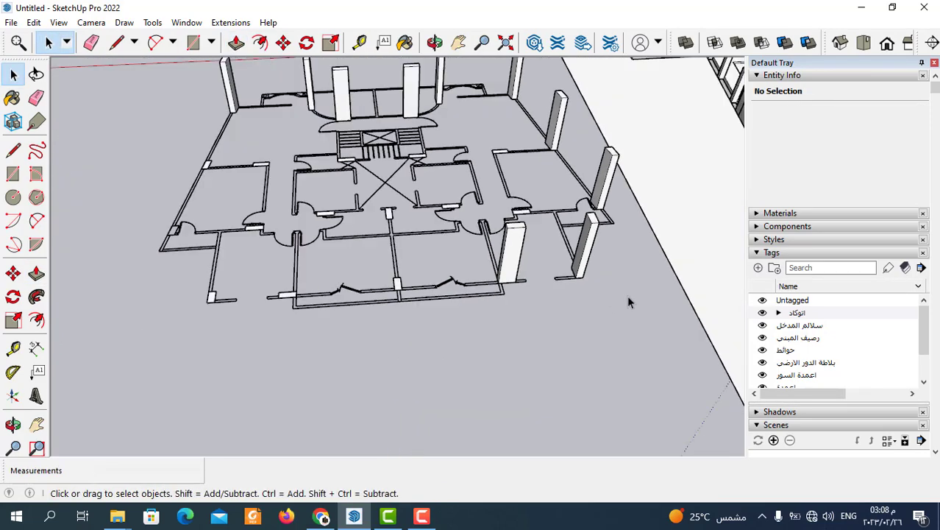
pyautogui.moveTo(626, 298); pyautogui.dragTo(352, 321, button='middle')
pyautogui.scroll(2, 445, 330)
pyautogui.scroll(2, 445, 329)
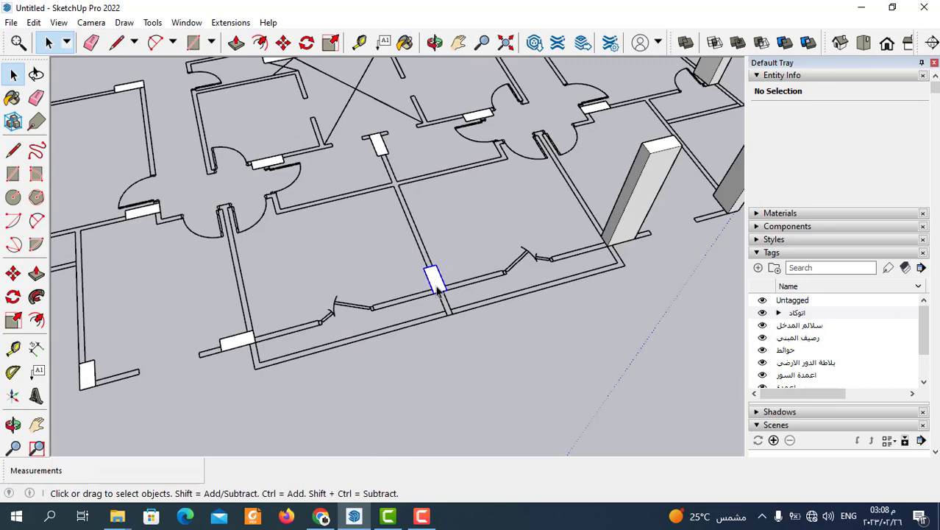
pyautogui.doubleClick(437, 290)
pyautogui.click(236, 42)
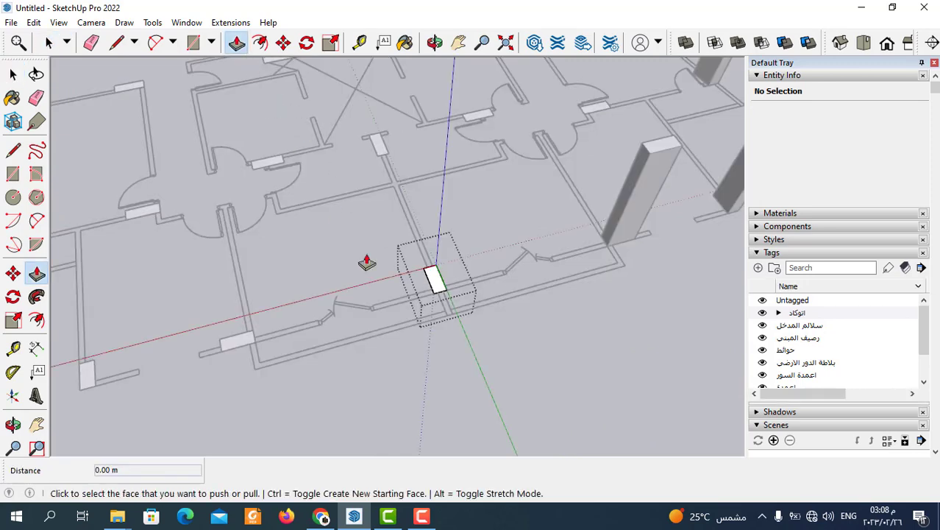
pyautogui.click(437, 294)
pyautogui.moveTo(443, 301); pyautogui.dragTo(326, 192, button='middle')
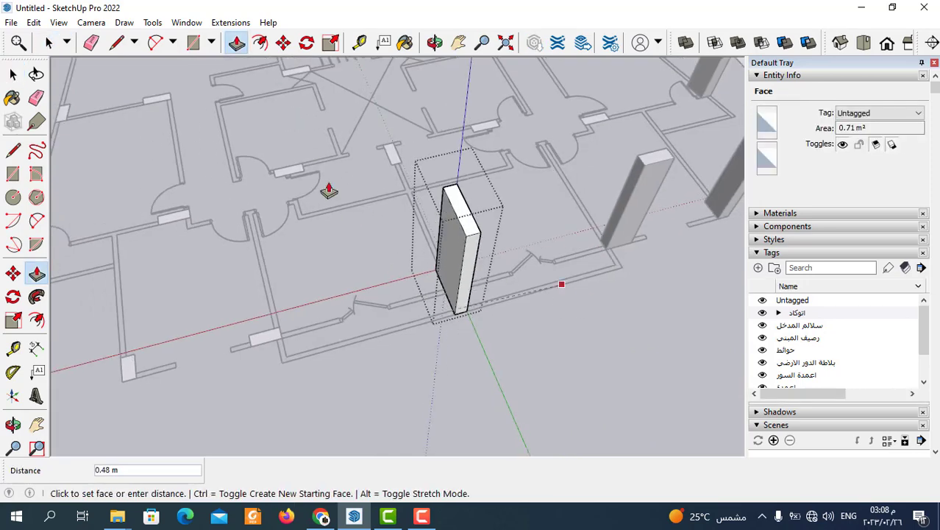
pyautogui.click(230, 186)
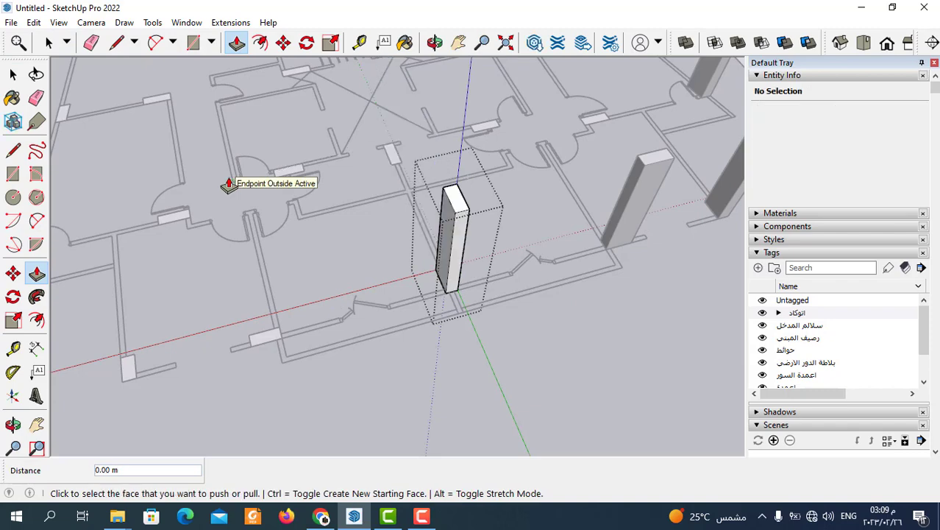
pyautogui.click(48, 42)
pyautogui.click(451, 421)
# Step: Push/pull the following column group's face up to 3.00 m
pyautogui.moveTo(451, 421)
pyautogui.mouseDown(button='middle')
pyautogui.moveTo(517, 293)
pyautogui.moveTo(331, 329)
pyautogui.mouseUp(button='middle')
pyautogui.scroll(2, 332, 329)
pyautogui.scroll(3, 367, 328)
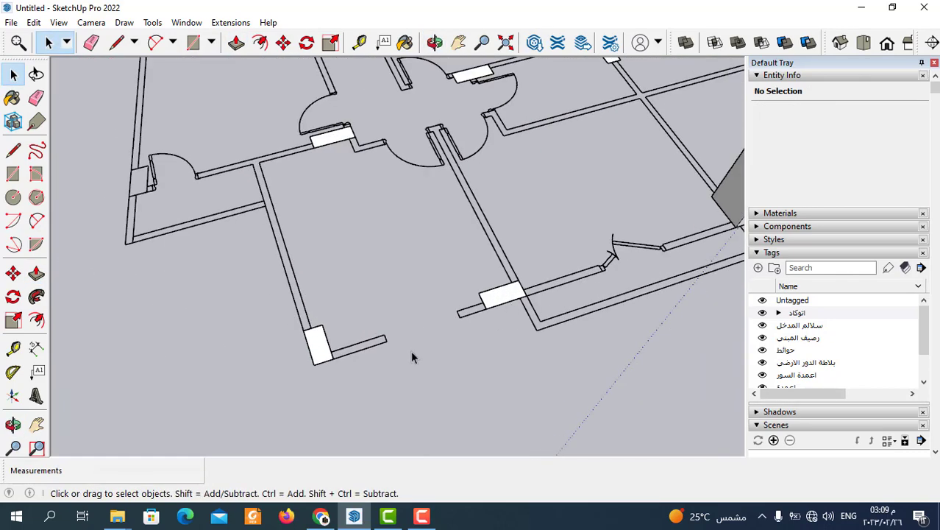
pyautogui.moveTo(412, 357); pyautogui.dragTo(479, 316, button='middle')
pyautogui.tripleClick(477, 316)
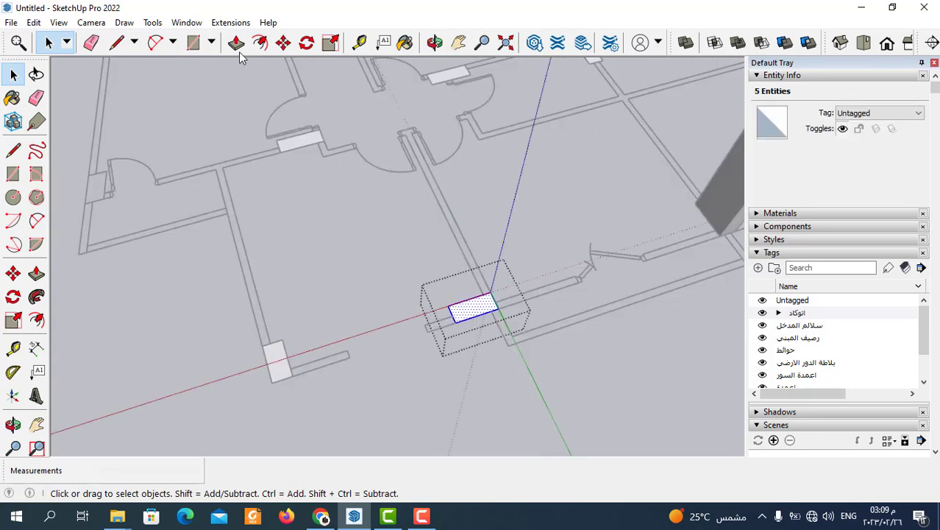
pyautogui.click(236, 42)
pyautogui.click(464, 313)
pyautogui.moveTo(336, 294); pyautogui.dragTo(244, 301, button='middle')
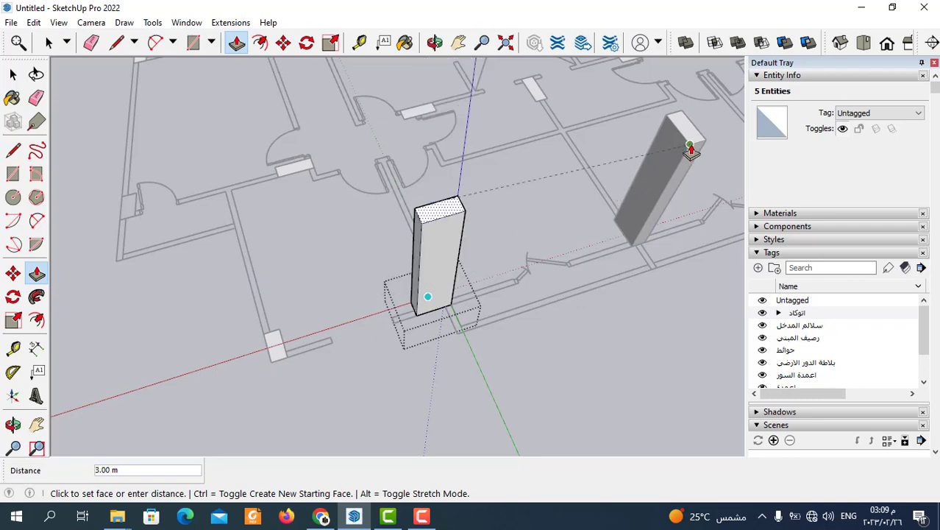
pyautogui.click(692, 147)
pyautogui.scroll(-1, 559, 139)
pyautogui.click(49, 42)
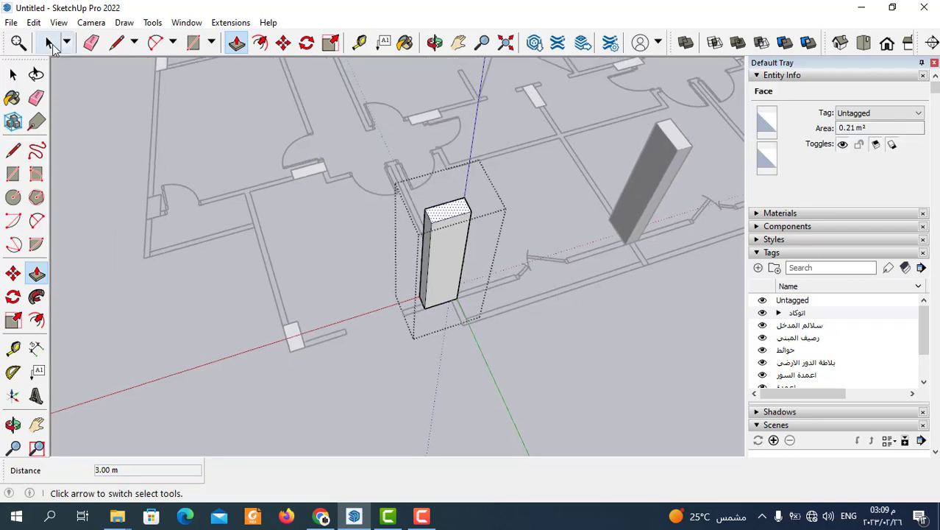
# Step: Extrude the small rectangle group up to the other columns' height
pyautogui.doubleClick(296, 343)
pyautogui.click(206, 220)
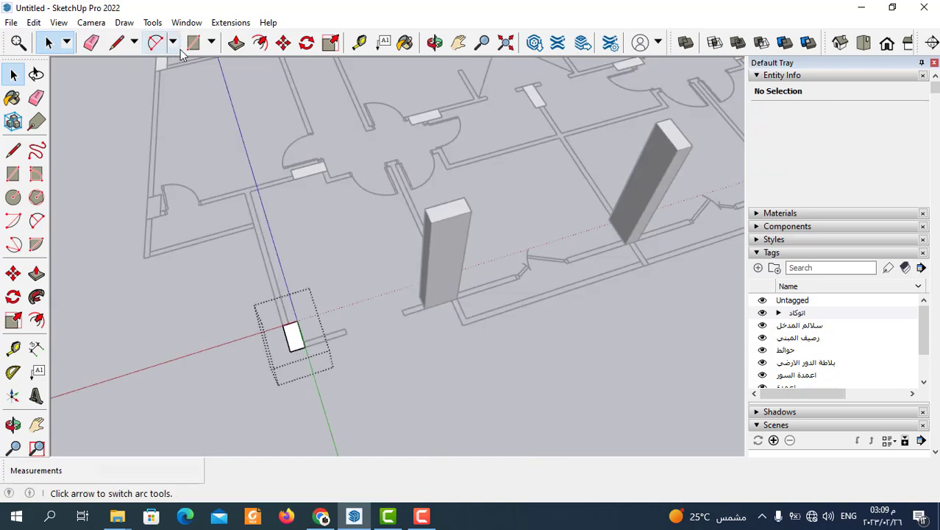
pyautogui.click(236, 42)
pyautogui.click(304, 358)
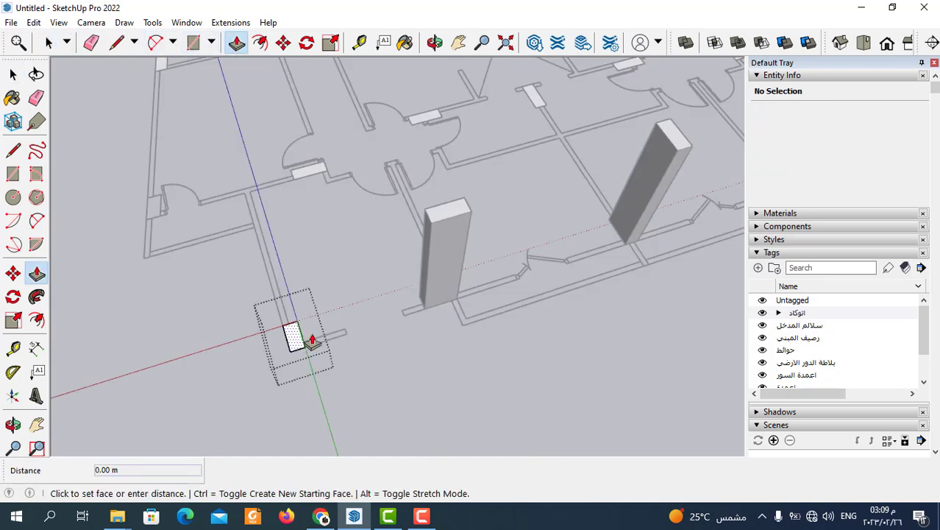
pyautogui.click(353, 306)
pyautogui.click(296, 359)
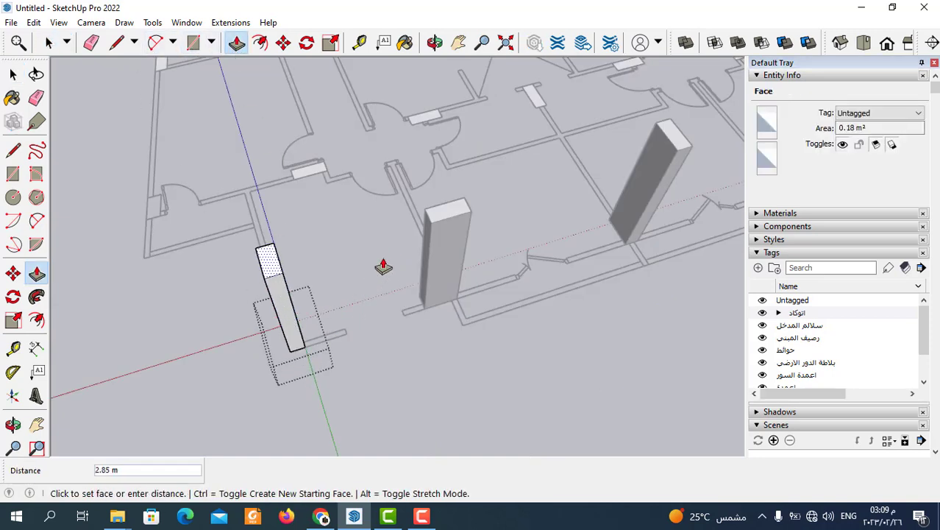
pyautogui.click(439, 230)
pyautogui.click(48, 42)
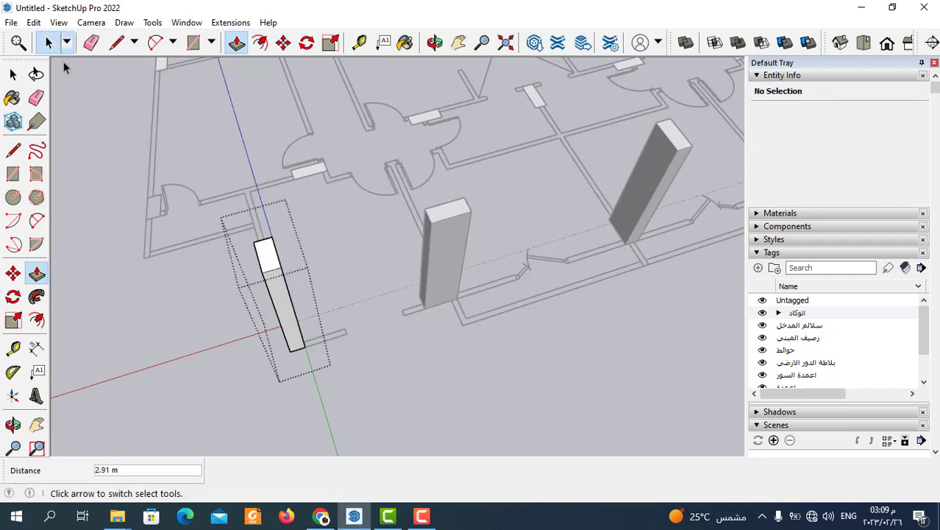
# Step: Trace a new closed column outline with the Line tool at the door corner
pyautogui.scroll(-3, 537, 284)
pyautogui.moveTo(536, 284); pyautogui.dragTo(558, 343, button='middle')
pyautogui.scroll(3, 441, 294)
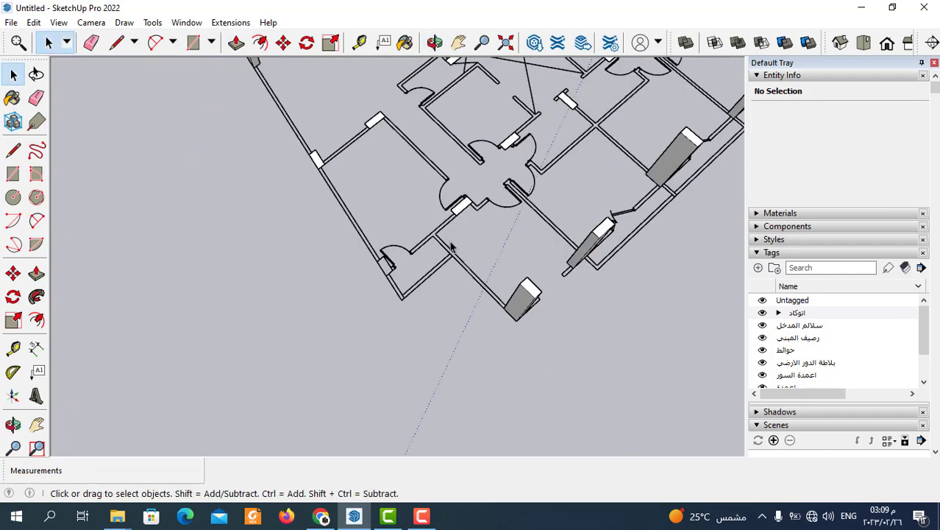
pyautogui.scroll(3, 378, 259)
pyautogui.click(116, 42)
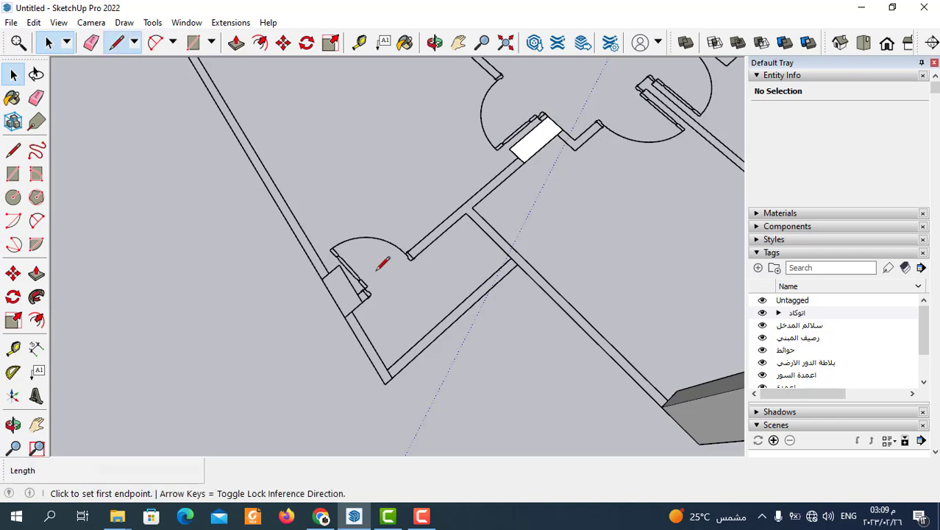
pyautogui.scroll(2, 352, 315)
pyautogui.scroll(2, 346, 310)
pyautogui.click(345, 311)
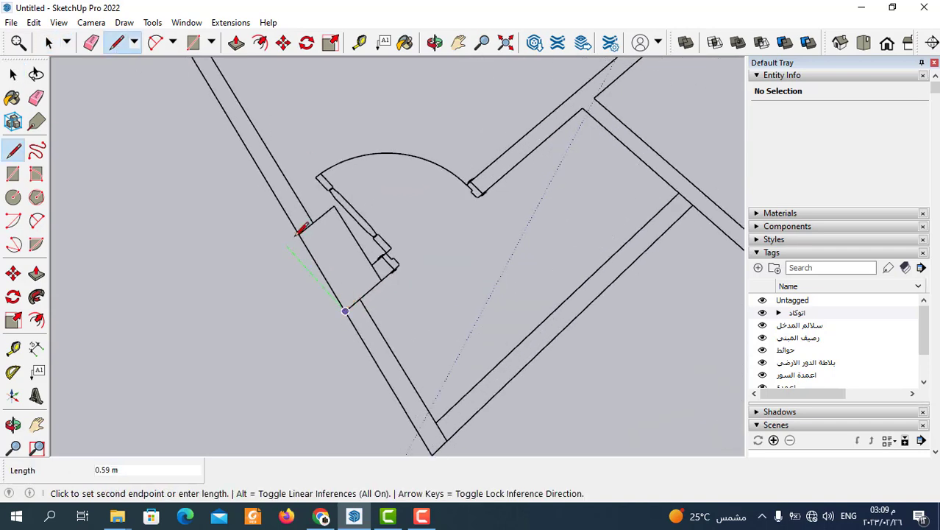
pyautogui.click(335, 206)
pyautogui.click(381, 280)
pyautogui.click(346, 311)
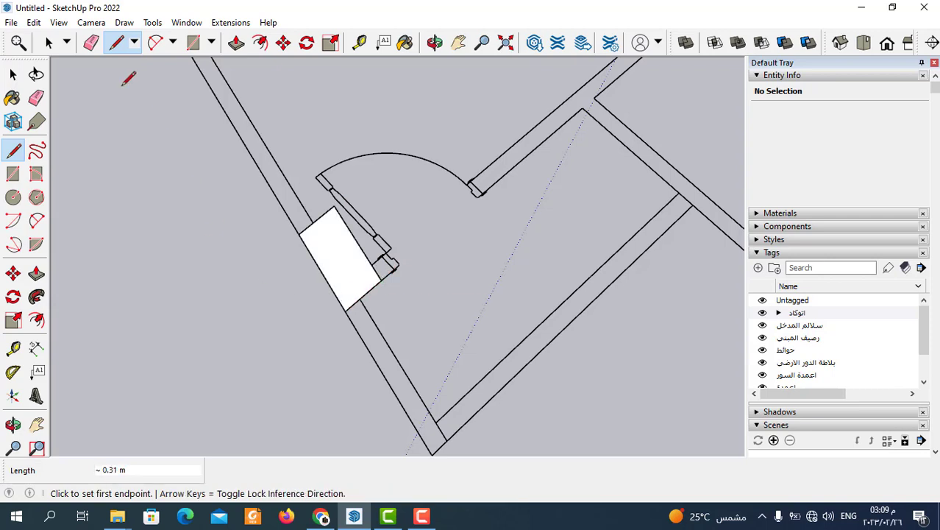
# Step: Make the traced column face and its edges into a group
pyautogui.click(48, 42)
pyautogui.click(322, 276)
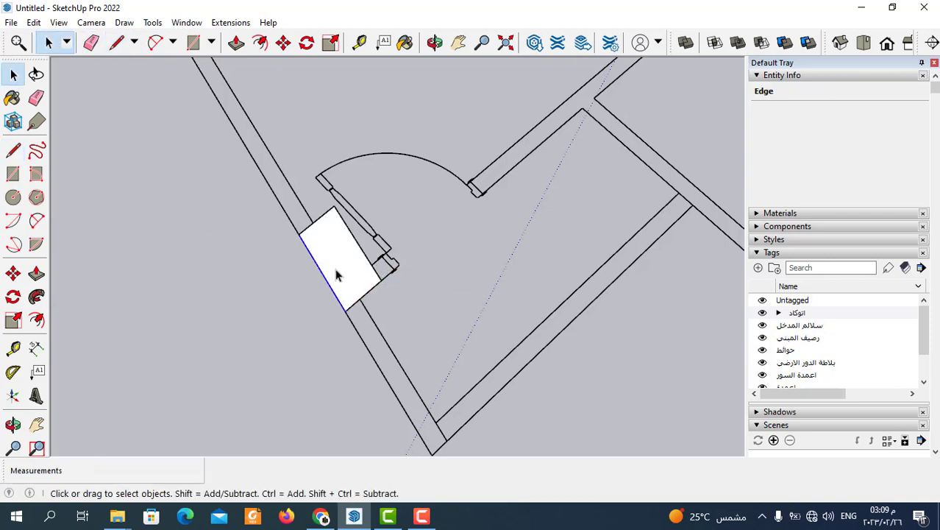
pyautogui.doubleClick(335, 273)
pyautogui.rightClick(336, 273)
pyautogui.click(401, 391)
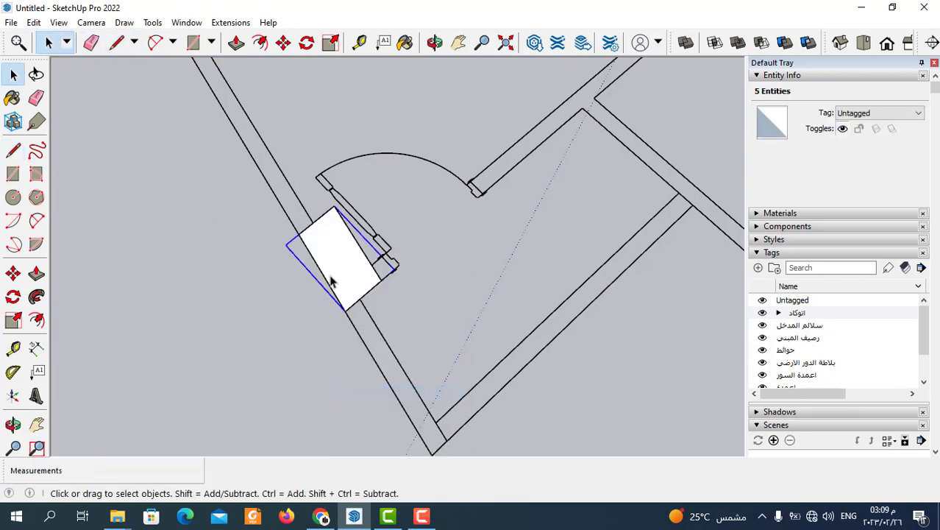
# Step: Push/pull the new column group up to 3 m
pyautogui.doubleClick(331, 278)
pyautogui.click(238, 44)
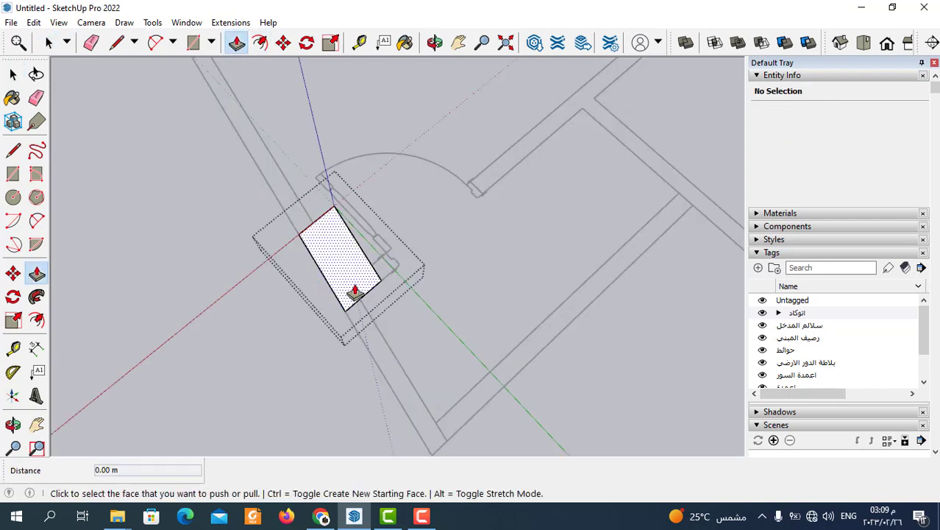
pyautogui.click(357, 290)
pyautogui.write('3')
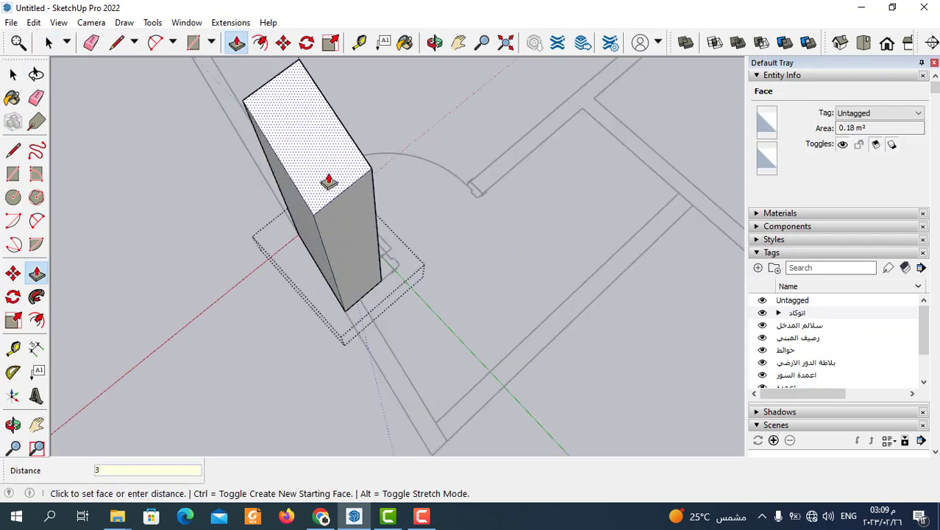
pyautogui.press('Return')
pyautogui.click(48, 42)
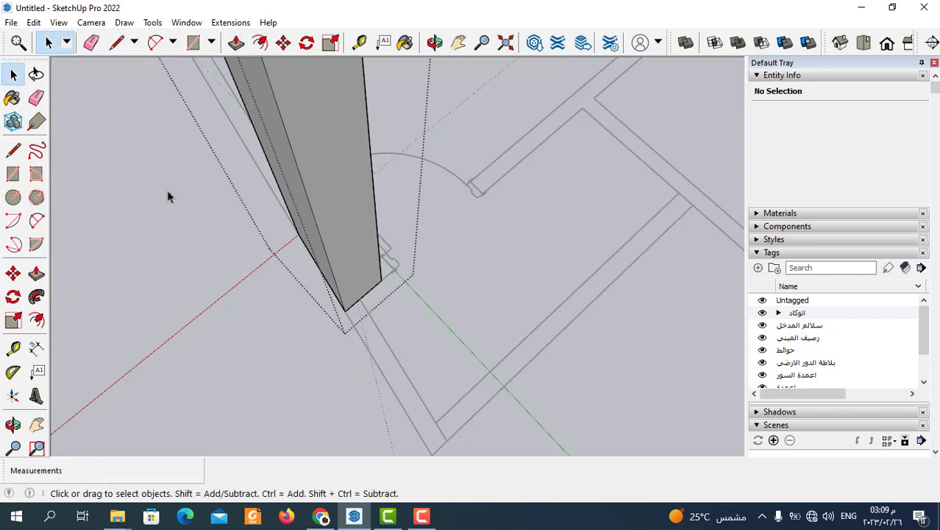
# Step: Raise the column group on the outer wall into a tall column
pyautogui.scroll(-5, 445, 303)
pyautogui.scroll(-3, 342, 236)
pyautogui.moveTo(341, 236)
pyautogui.mouseDown(button='middle')
pyautogui.moveTo(446, 256)
pyautogui.moveTo(354, 200)
pyautogui.mouseUp(button='middle')
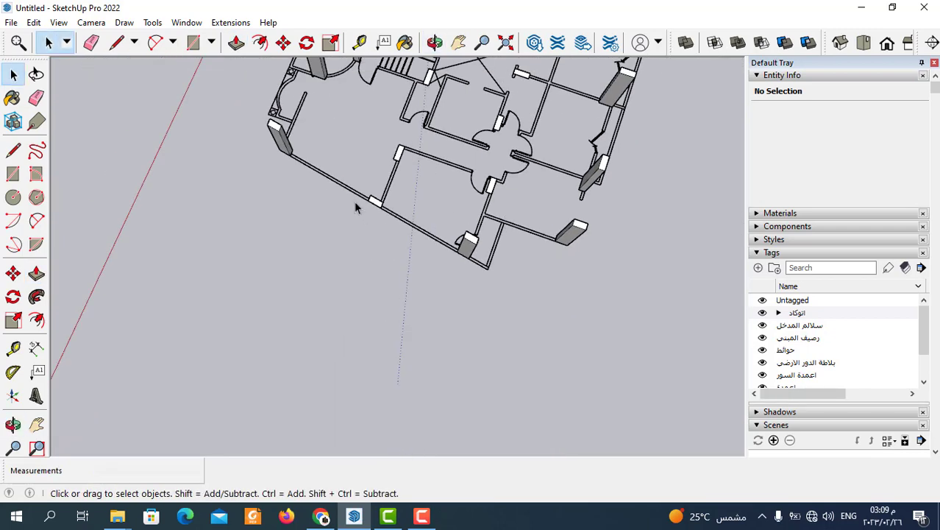
pyautogui.scroll(3, 355, 206)
pyautogui.doubleClick(375, 208)
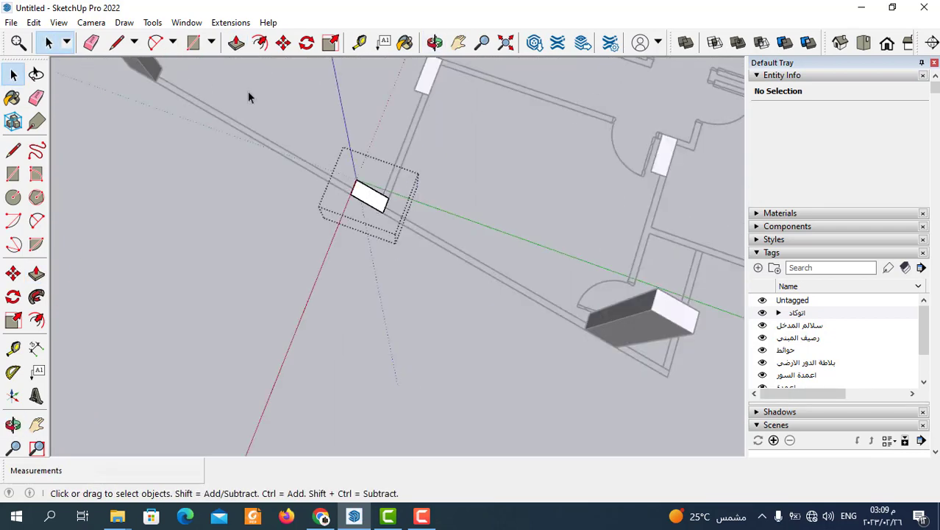
pyautogui.click(236, 43)
pyautogui.click(374, 199)
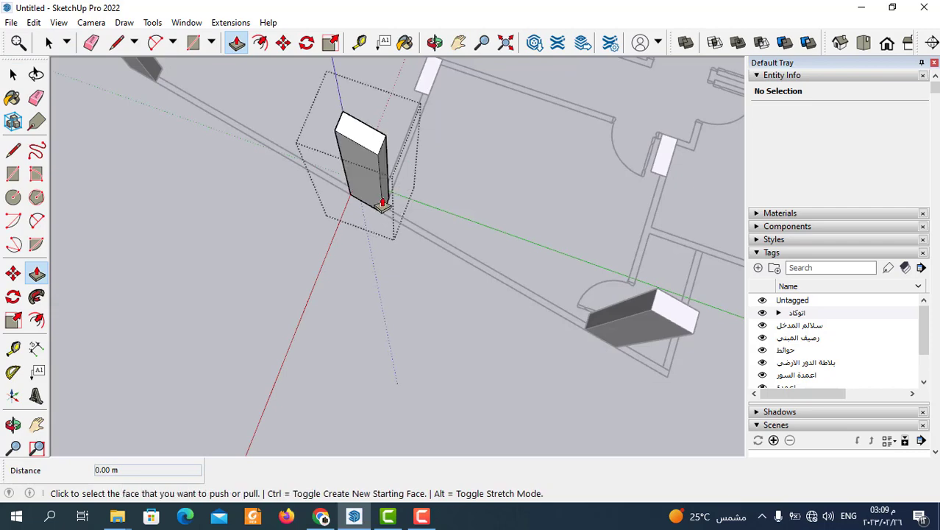
pyautogui.click(49, 42)
pyautogui.click(506, 229)
pyautogui.moveTo(506, 228)
pyautogui.mouseDown(button='middle')
pyautogui.moveTo(245, 220)
pyautogui.moveTo(434, 201)
pyautogui.moveTo(613, 126)
pyautogui.moveTo(402, 231)
pyautogui.mouseUp(button='middle')
pyautogui.scroll(3, 402, 231)
pyautogui.scroll(-3, 382, 242)
pyautogui.scroll(3, 367, 258)
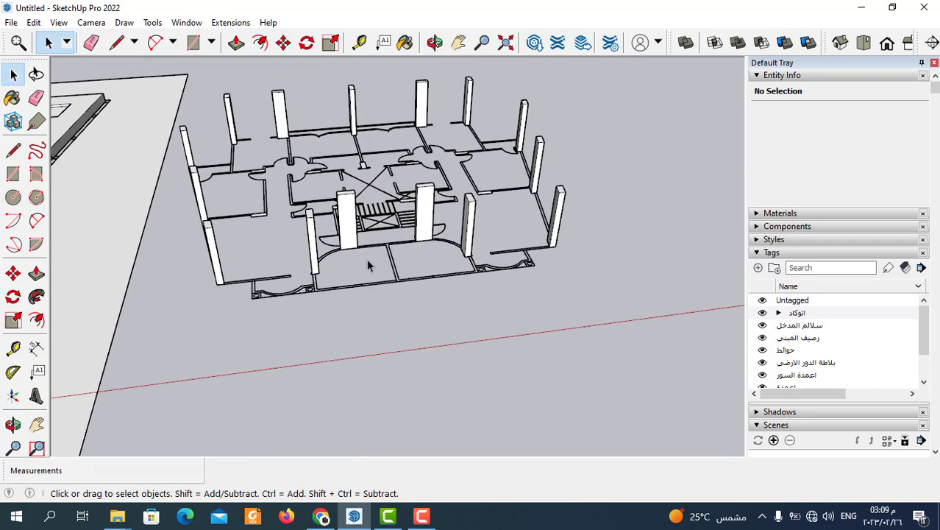
pyautogui.scroll(2, 362, 292)
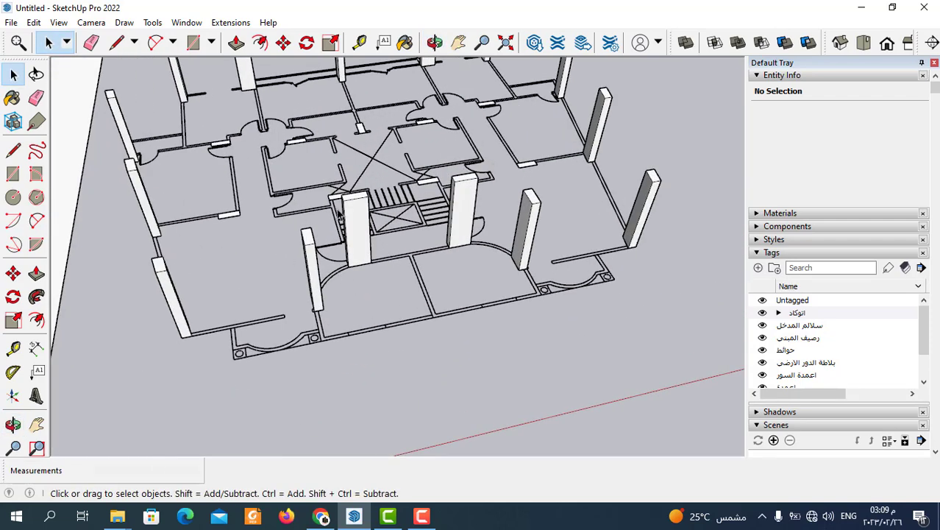
pyautogui.scroll(-2, 478, 299)
pyautogui.scroll(-2, 480, 295)
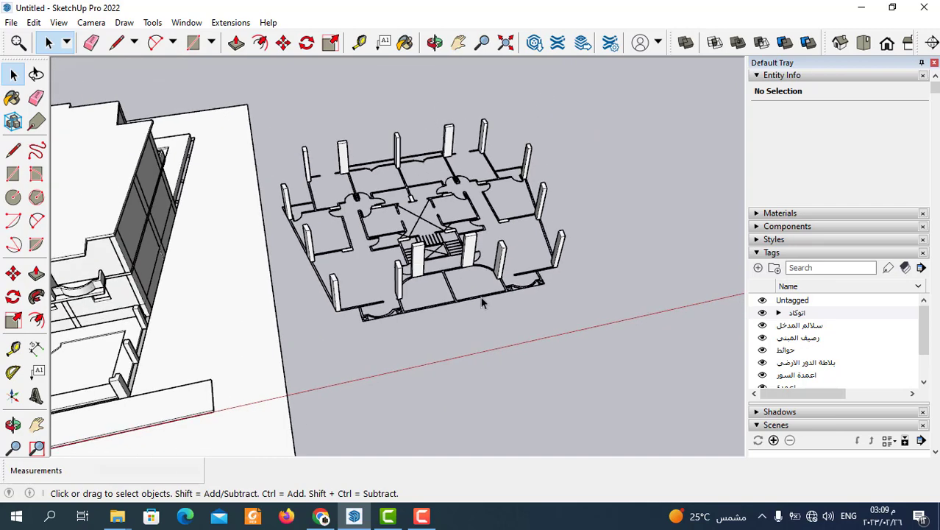
pyautogui.scroll(1, 420, 310)
pyautogui.scroll(2, 422, 309)
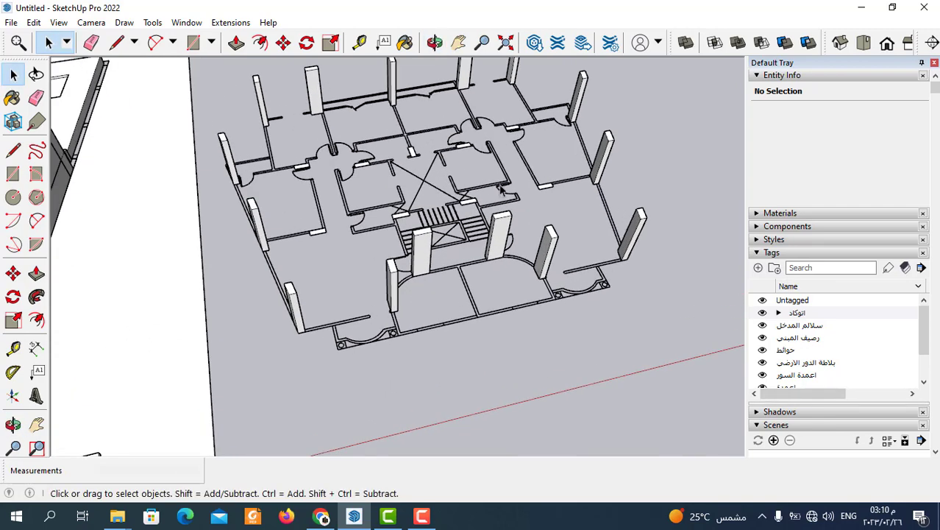
pyautogui.scroll(-2, 453, 254)
pyautogui.moveTo(454, 315)
pyautogui.mouseDown(button='middle')
pyautogui.moveTo(472, 308)
pyautogui.moveTo(453, 287)
pyautogui.moveTo(470, 268)
pyautogui.mouseUp(button='middle')
pyautogui.scroll(1, 471, 308)
pyautogui.scroll(-1, 472, 308)
pyautogui.scroll(2, 496, 300)
pyautogui.scroll(-1, 466, 289)
pyautogui.scroll(-1, 466, 290)
pyautogui.scroll(1, 489, 287)
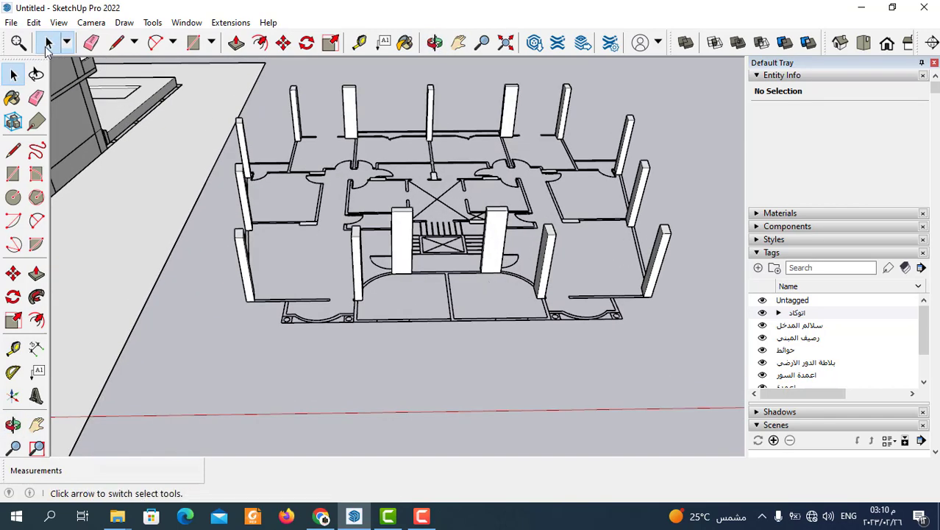
pyautogui.scroll(2, 578, 322)
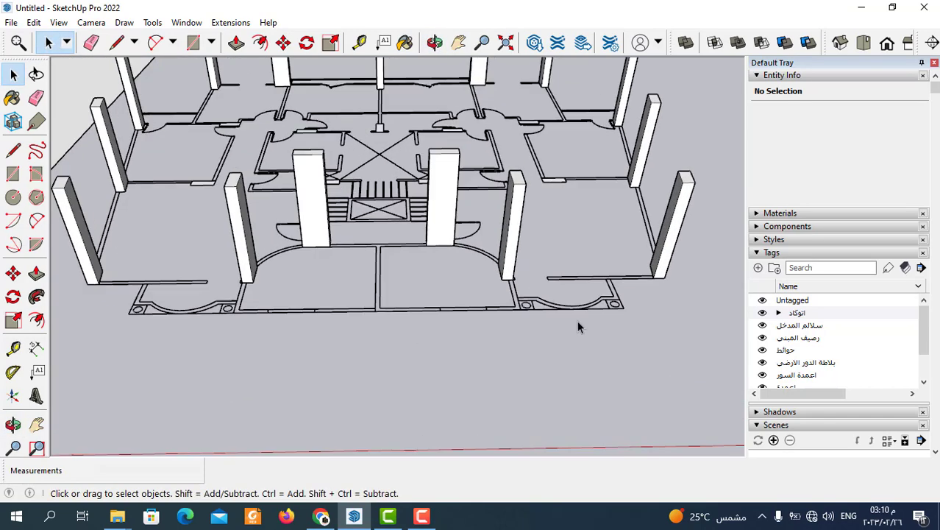
pyautogui.click(434, 179)
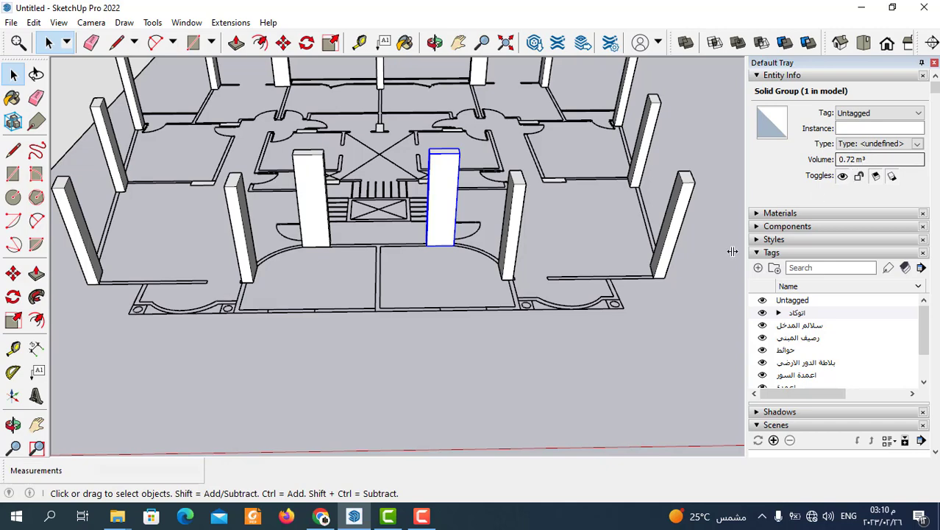
pyautogui.click(594, 352)
pyautogui.scroll(-5, 551, 317)
pyautogui.moveTo(483, 334)
pyautogui.mouseDown(button='middle')
pyautogui.moveTo(471, 280)
pyautogui.moveTo(509, 308)
pyautogui.mouseUp(button='middle')
pyautogui.scroll(5, 471, 279)
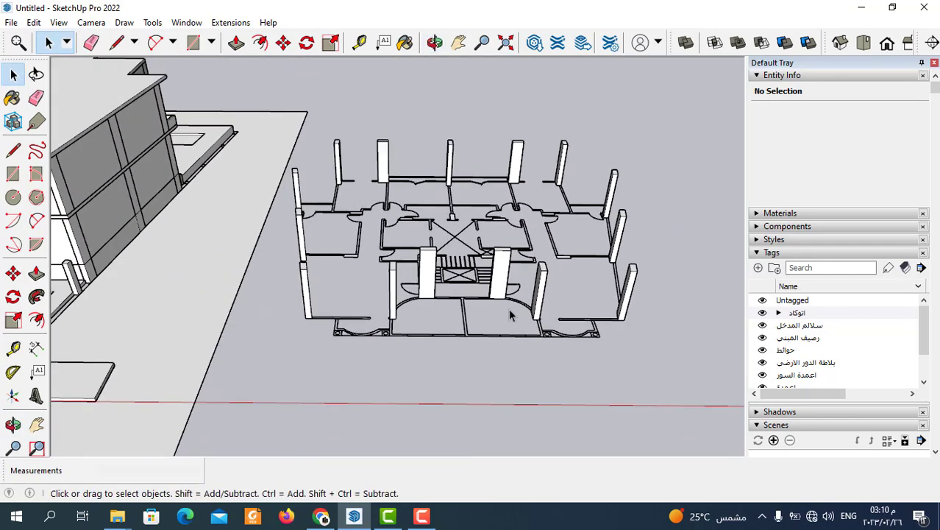
pyautogui.scroll(2, 378, 331)
pyautogui.scroll(2, 379, 329)
pyautogui.moveTo(377, 325); pyautogui.dragTo(453, 291, button='middle')
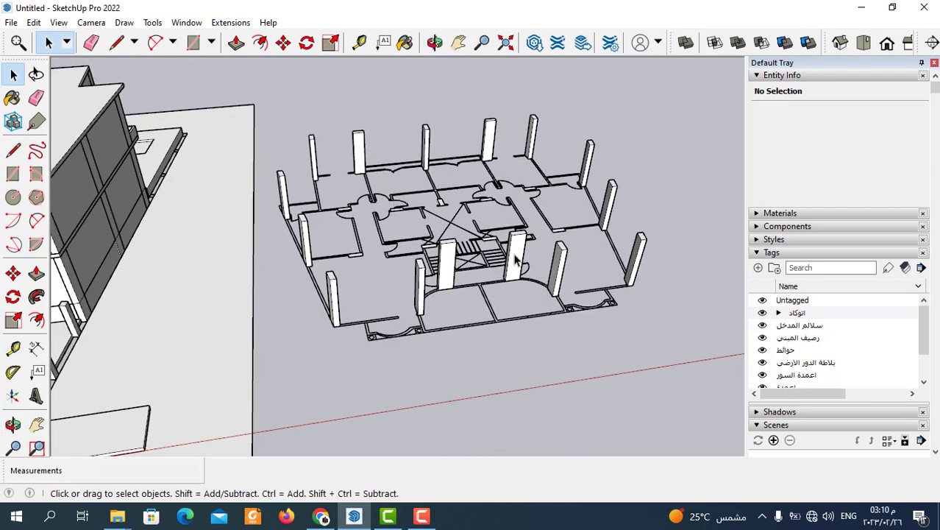
pyautogui.scroll(-3, 523, 287)
pyautogui.moveTo(530, 311); pyautogui.dragTo(529, 337, button='middle')
pyautogui.scroll(3, 524, 327)
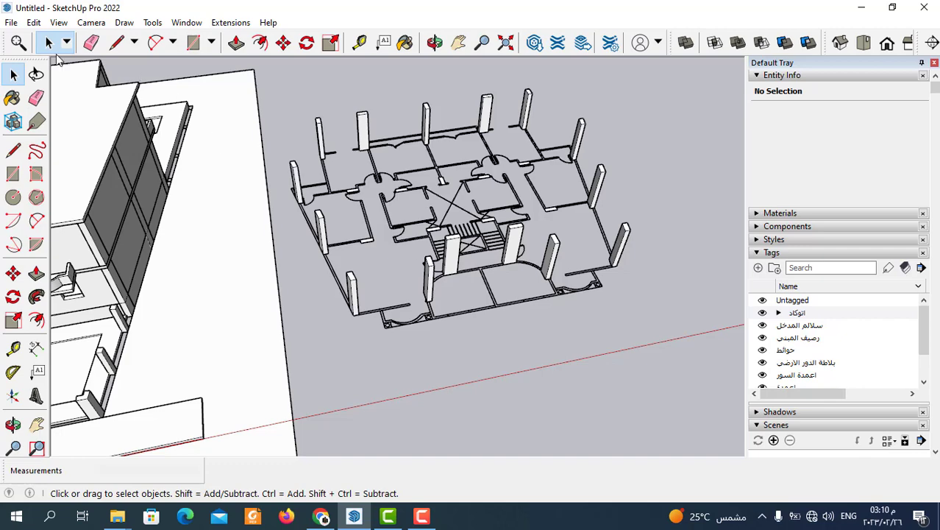
pyautogui.scroll(-2, 242, 249)
pyautogui.moveTo(412, 288)
pyautogui.mouseDown(button='middle')
pyautogui.moveTo(359, 246)
pyautogui.moveTo(437, 287)
pyautogui.mouseUp(button='middle')
pyautogui.scroll(2, 374, 304)
pyautogui.scroll(-2, 373, 305)
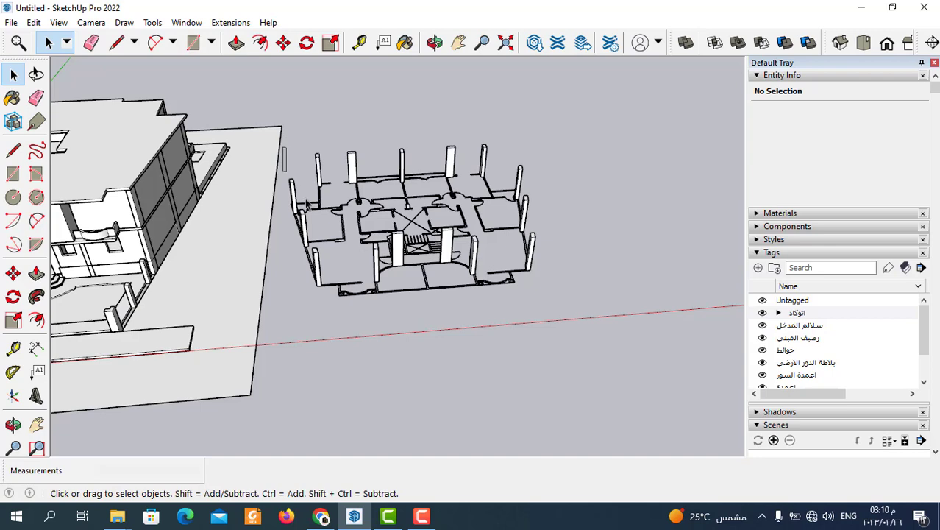
# Step: Window-select all 24 column groups on the floor plan
pyautogui.moveTo(283, 147); pyautogui.dragTo(545, 288)
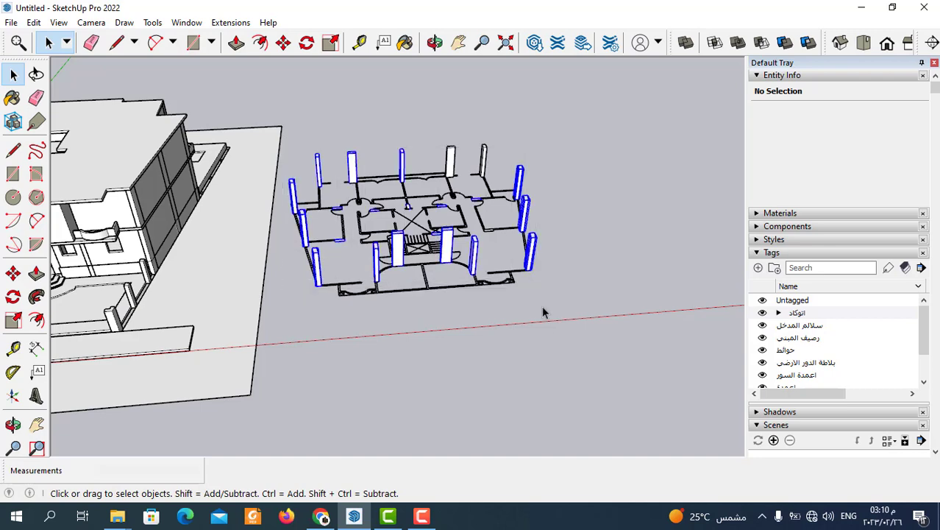
pyautogui.moveTo(276, 112); pyautogui.dragTo(557, 306)
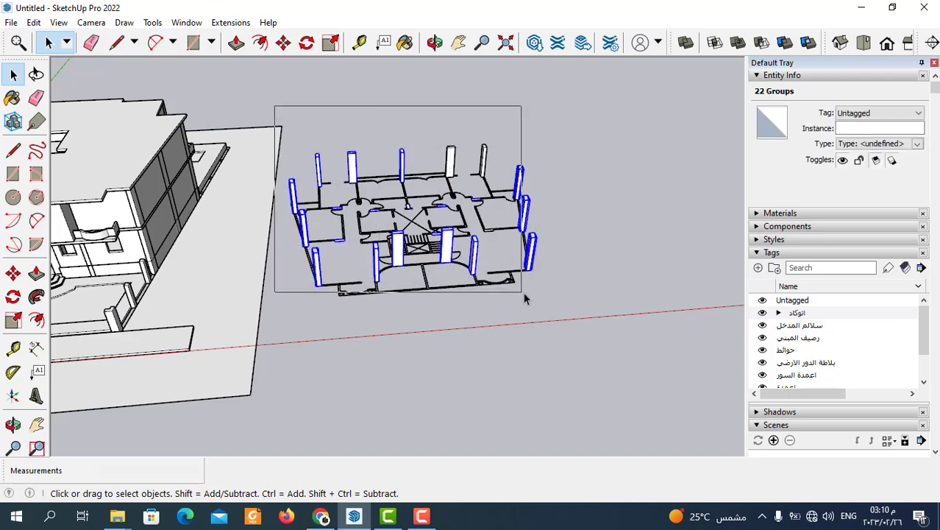
pyautogui.moveTo(551, 346)
pyautogui.mouseDown(button='middle')
pyautogui.moveTo(432, 452)
pyautogui.moveTo(406, 250)
pyautogui.moveTo(538, 266)
pyautogui.mouseUp(button='middle')
pyautogui.scroll(3, 405, 250)
pyautogui.scroll(-3, 405, 250)
pyautogui.scroll(-2, 538, 266)
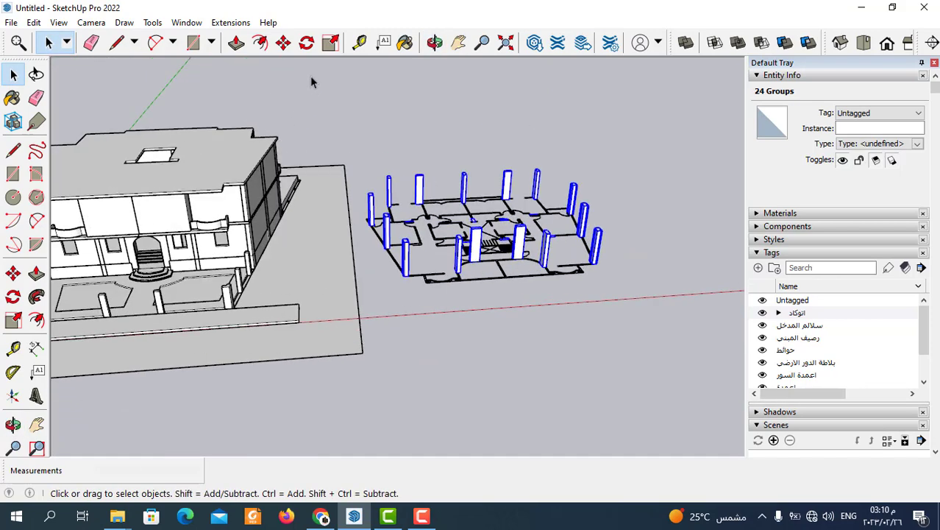
# Step: Start the Move tool with a corner column's base as the base point
pyautogui.click(283, 42)
pyautogui.scroll(2, 423, 280)
pyautogui.scroll(2, 423, 280)
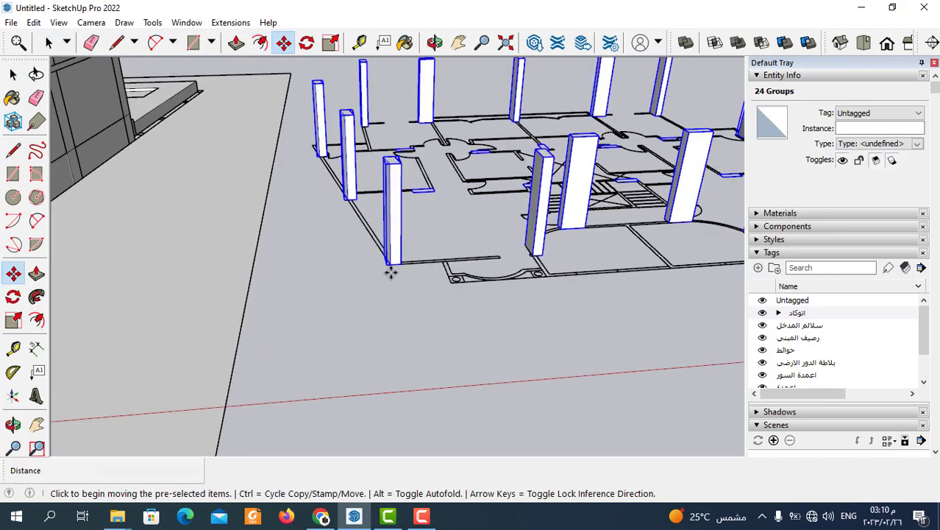
pyautogui.scroll(2, 389, 267)
pyautogui.scroll(1, 384, 264)
pyautogui.moveTo(381, 262); pyautogui.dragTo(438, 331, button='middle')
pyautogui.scroll(-3, 500, 317)
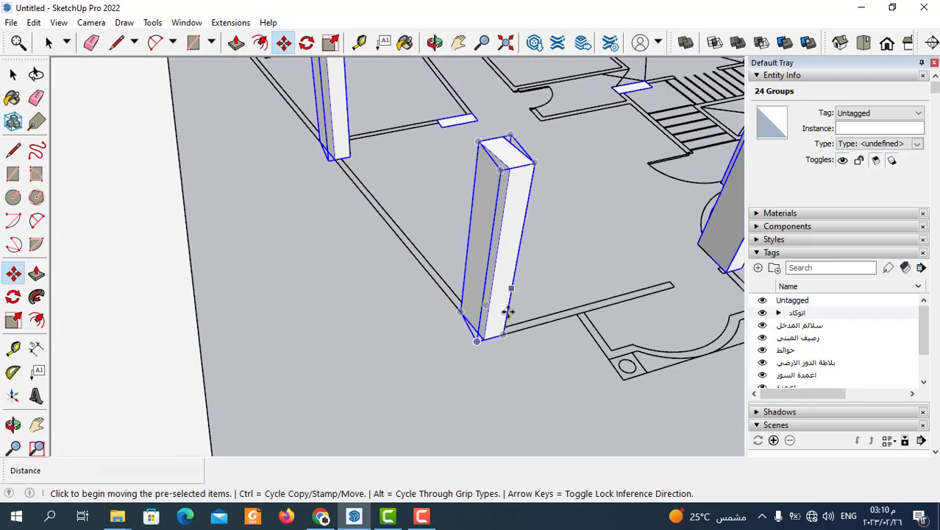
pyautogui.scroll(4, 480, 346)
pyautogui.scroll(2, 476, 320)
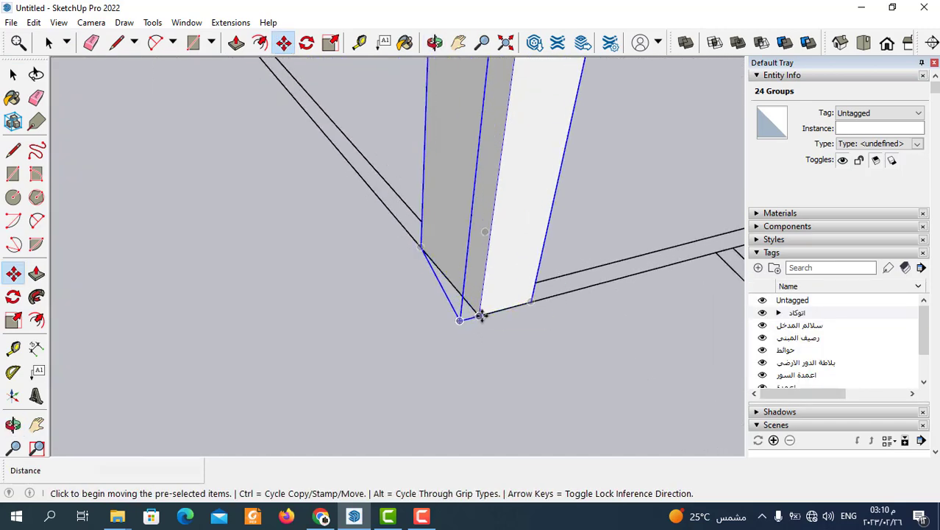
pyautogui.click(480, 317)
pyautogui.scroll(-3, 608, 221)
pyautogui.scroll(-2, 677, 223)
pyautogui.scroll(-5, 681, 221)
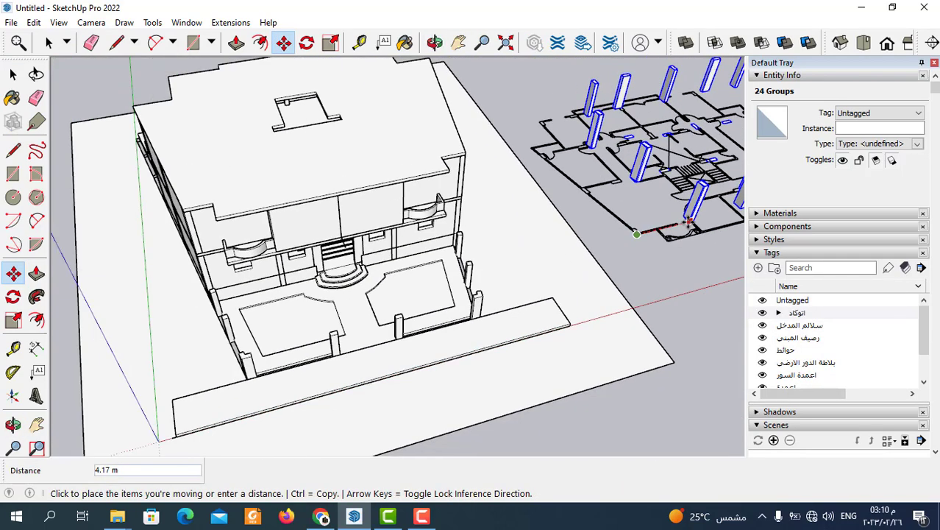
pyautogui.scroll(-1, 457, 169)
pyautogui.scroll(2, 456, 147)
# Step: Drop the columns onto the matching corner of the roof slab
pyautogui.moveTo(462, 140); pyautogui.dragTo(450, 174, button='middle')
pyautogui.scroll(3, 446, 184)
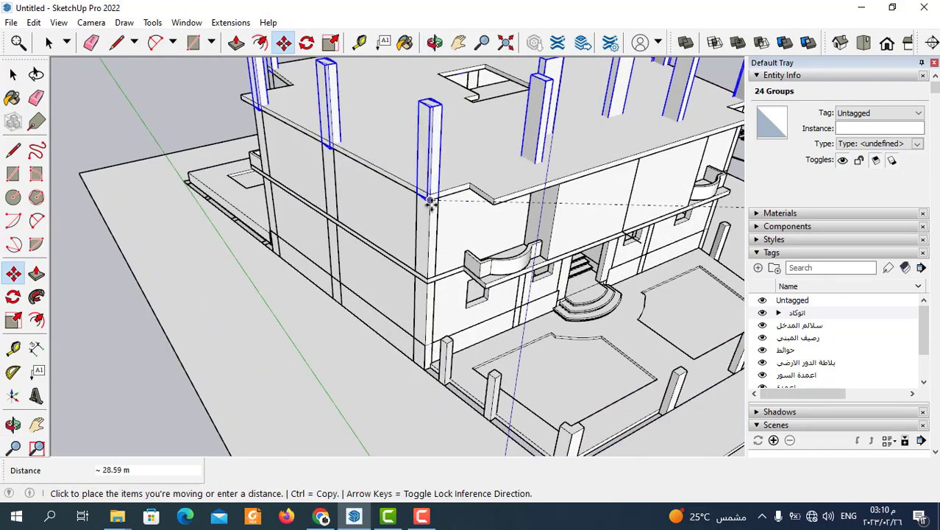
pyautogui.scroll(2, 430, 200)
pyautogui.scroll(-3, 417, 259)
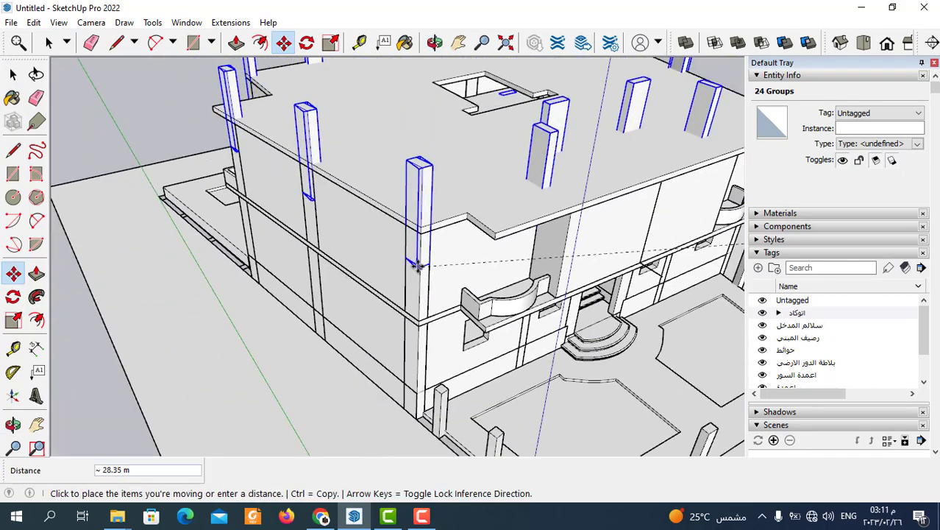
pyautogui.scroll(1, 415, 228)
pyautogui.scroll(2, 427, 250)
pyautogui.scroll(1, 436, 258)
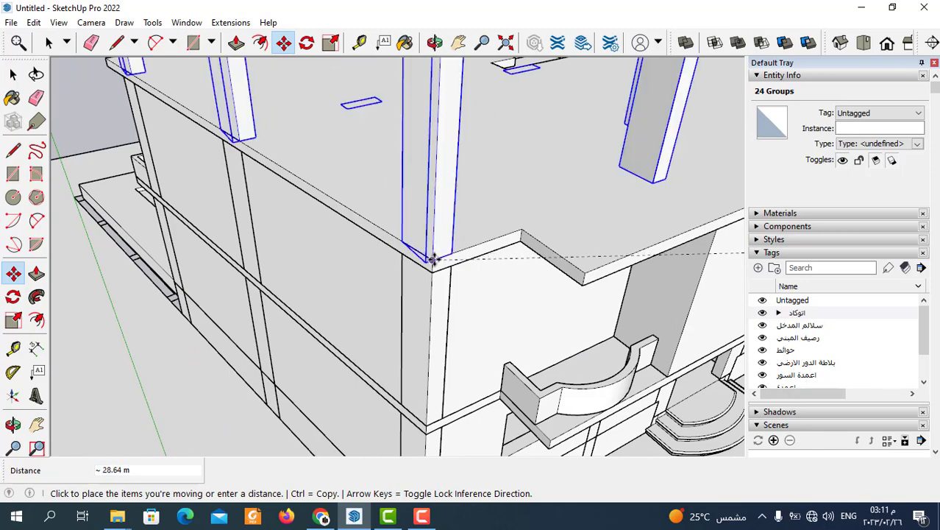
pyautogui.click(432, 259)
# Step: Orbit around the roof to inspect the placed columns
pyautogui.scroll(-2, 316, 283)
pyautogui.scroll(-2, 353, 275)
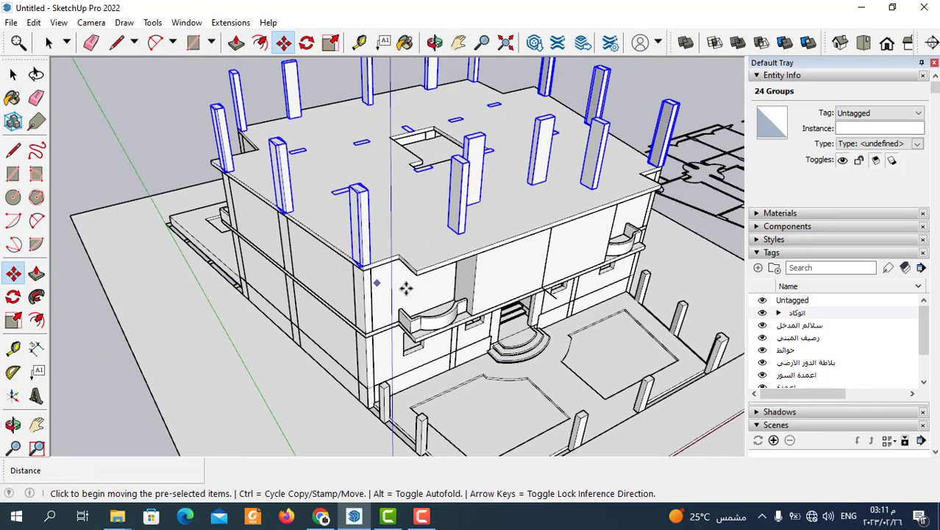
pyautogui.moveTo(378, 283)
pyautogui.mouseDown(button='middle')
pyautogui.moveTo(306, 203)
pyautogui.moveTo(360, 252)
pyautogui.mouseUp(button='middle')
pyautogui.scroll(-1, 316, 254)
pyautogui.scroll(3, 319, 202)
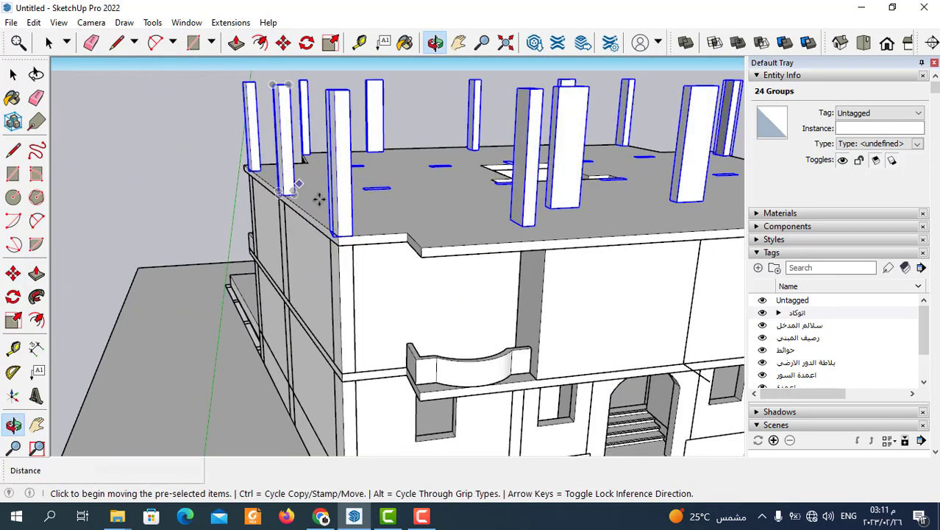
pyautogui.scroll(2, 317, 225)
pyautogui.scroll(-2, 309, 220)
pyautogui.scroll(-1, 319, 226)
pyautogui.scroll(-2, 342, 235)
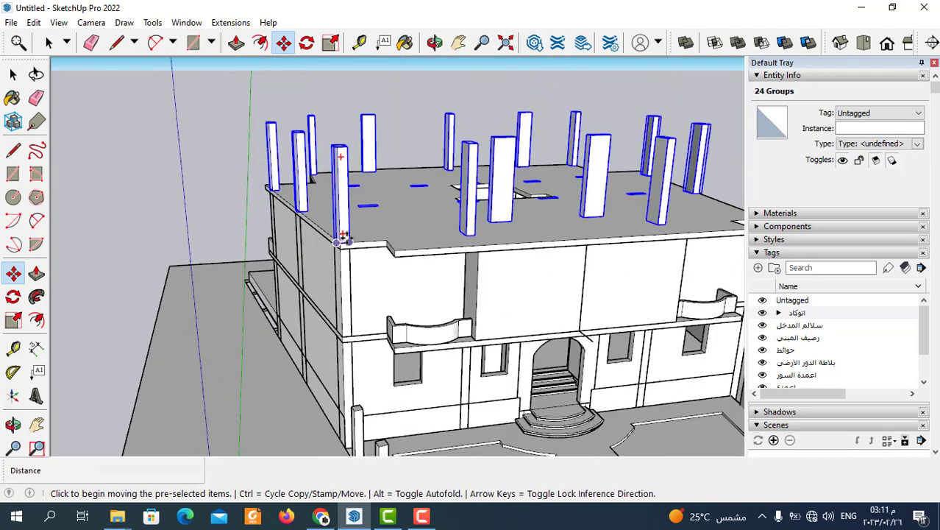
pyautogui.scroll(-1, 353, 243)
pyautogui.moveTo(461, 263)
pyautogui.mouseDown(button='middle')
pyautogui.moveTo(458, 384)
pyautogui.moveTo(445, 400)
pyautogui.mouseUp(button='middle')
pyautogui.scroll(2, 464, 255)
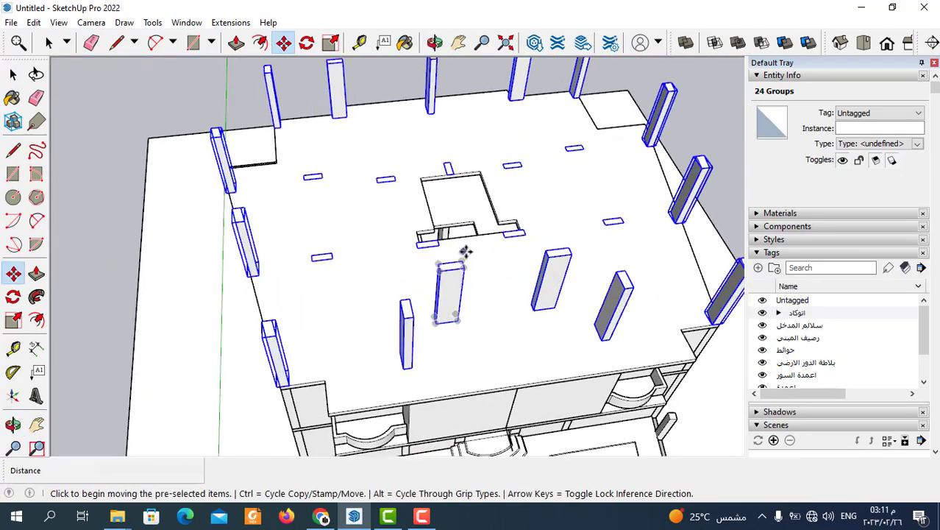
pyautogui.scroll(2, 380, 222)
pyautogui.scroll(2, 379, 283)
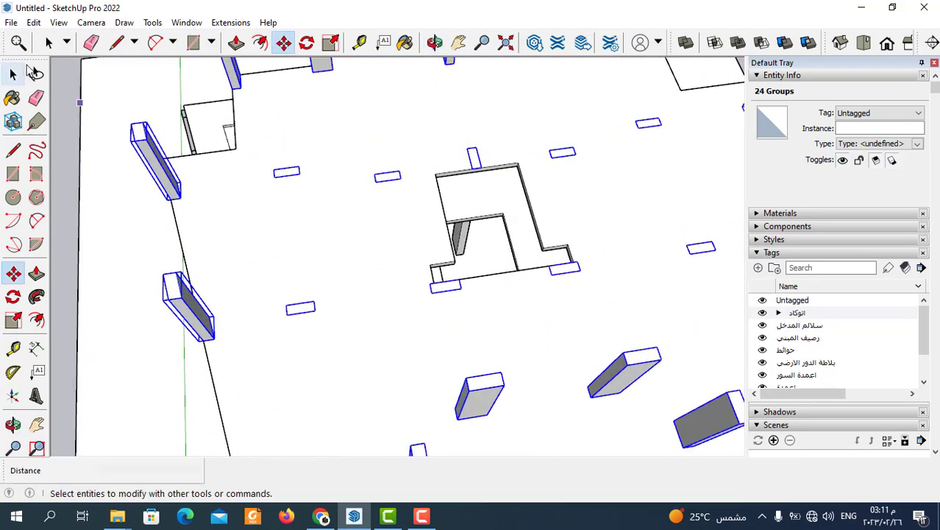
# Step: Open the small flat rectangle group on the roof for editing
pyautogui.click(47, 44)
pyautogui.scroll(-3, 320, 243)
pyautogui.scroll(3, 384, 280)
pyautogui.click(368, 265)
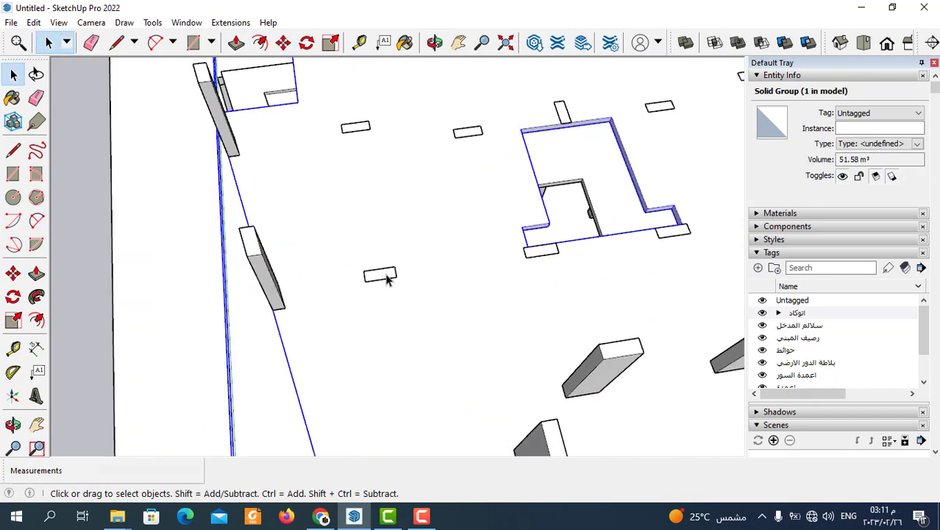
pyautogui.click(383, 278)
pyautogui.doubleClick(382, 278)
# Step: Push/pull the rectangle face up 3.00 m and exit the group
pyautogui.press('p')
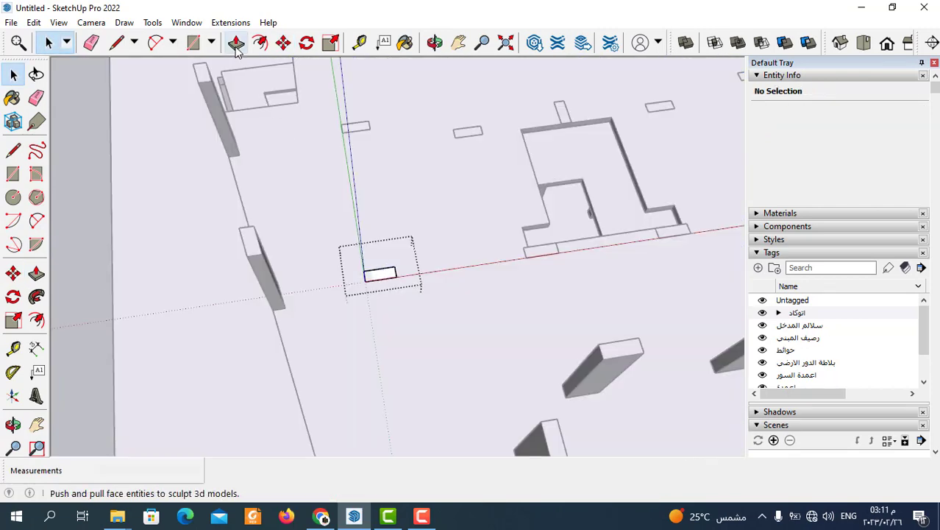
pyautogui.click(386, 277)
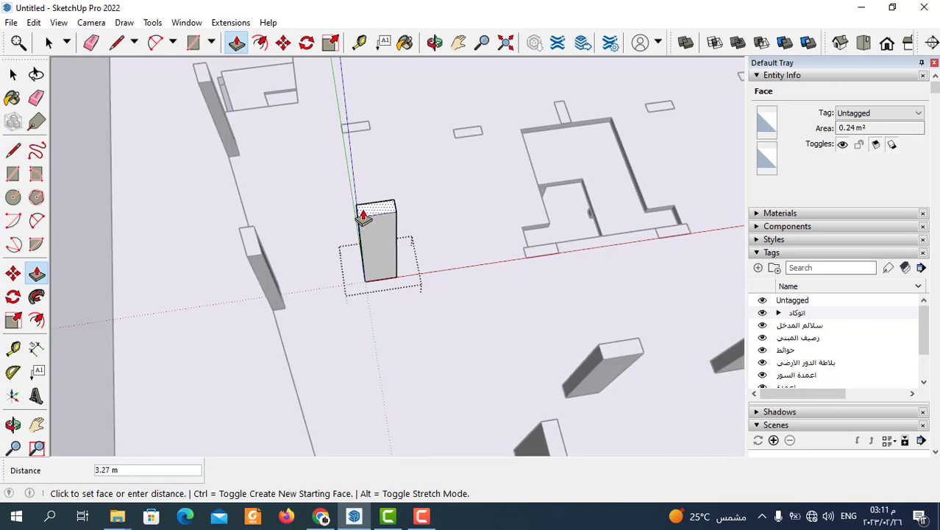
pyautogui.write('3')
pyautogui.press('Return')
pyautogui.scroll(-1, 393, 278)
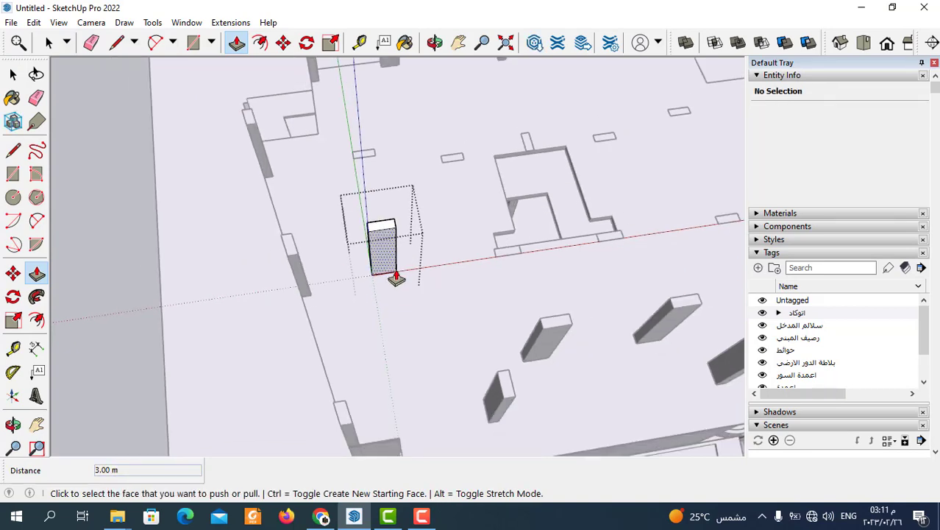
pyautogui.moveTo(392, 277)
pyautogui.mouseDown(button='middle')
pyautogui.moveTo(250, 65)
pyautogui.moveTo(374, 167)
pyautogui.mouseUp(button='middle')
pyautogui.scroll(2, 374, 168)
pyautogui.click(49, 42)
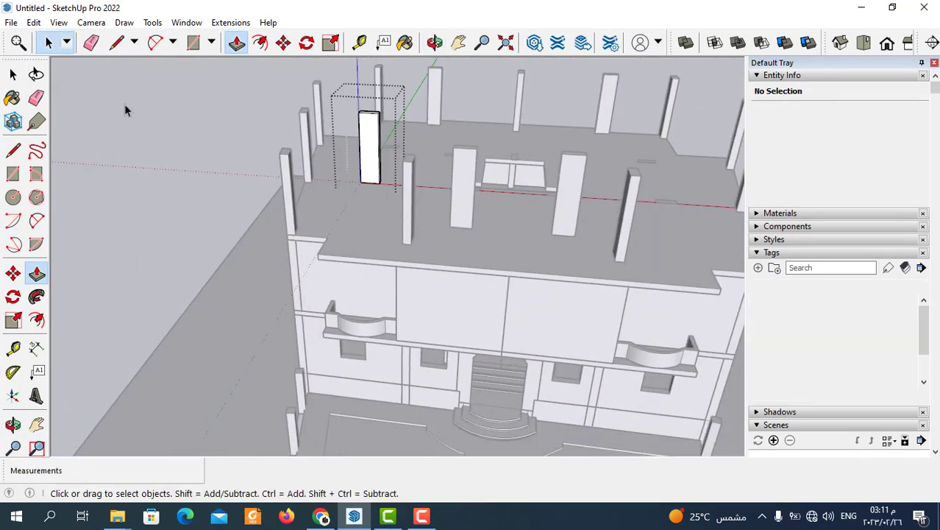
pyautogui.click(276, 253)
pyautogui.scroll(-3, 276, 253)
pyautogui.moveTo(276, 252); pyautogui.dragTo(414, 323, button='middle')
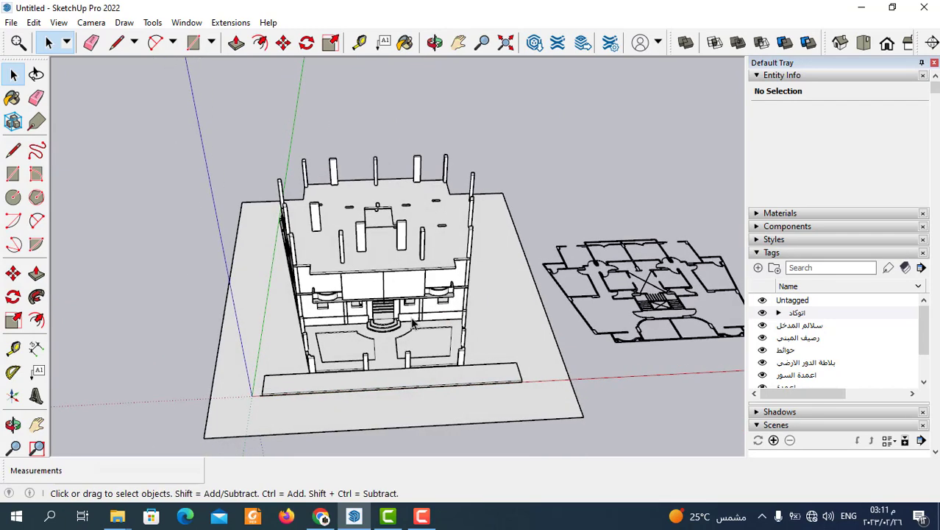